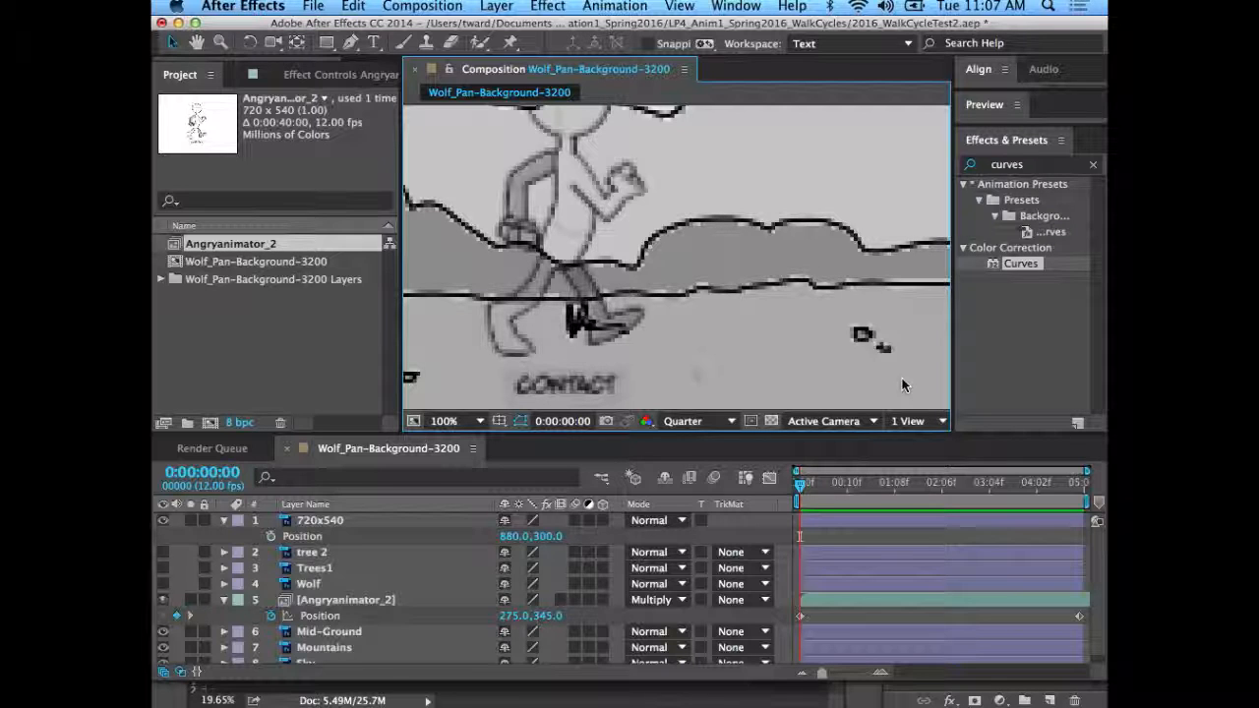
- Step frame by frame back and forth through the walk cycle's first second, checking the foot contacts against the ground
{"action": "key", "text": "Page_Down"}
{"action": "key", "text": "Page_Up"}
{"action": "key", "text": "Page_Down"}
{"action": "key", "text": "Page_Up"}
{"action": "key", "text": "Page_Down"}
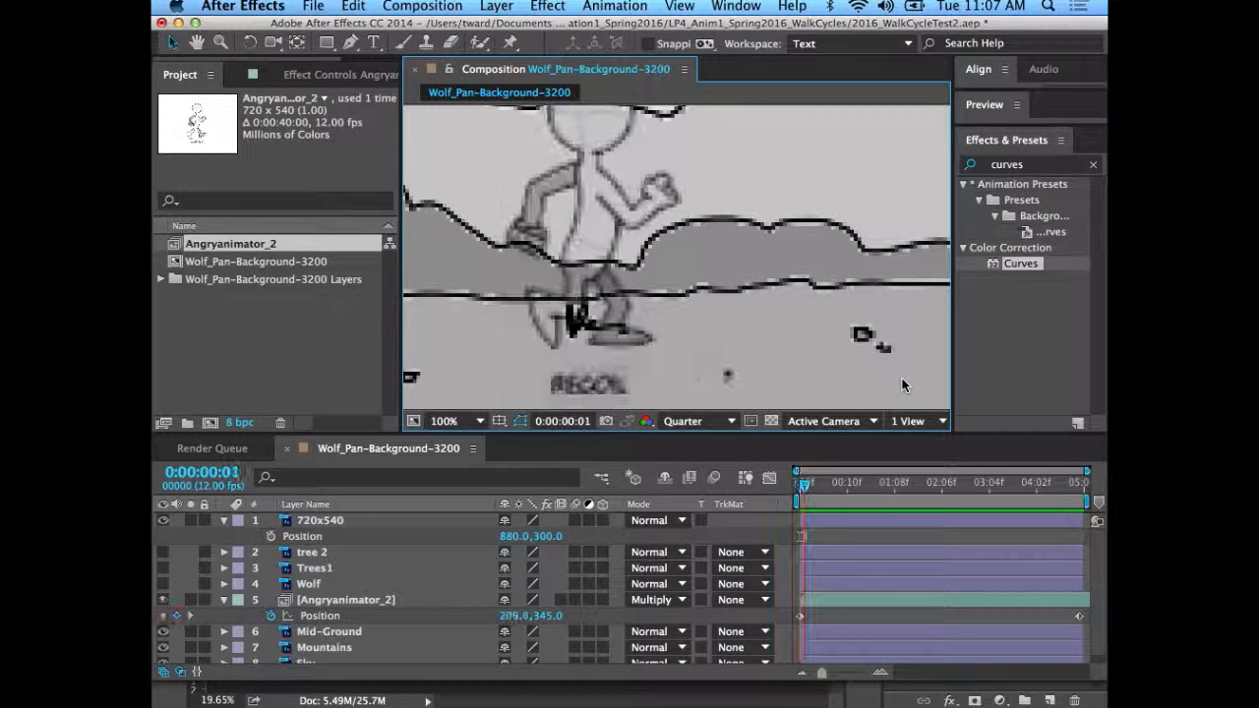
{"action": "key", "text": "Page_Down"}
{"action": "key", "text": "Page_Down"}
{"action": "key", "text": "Page_Down"}
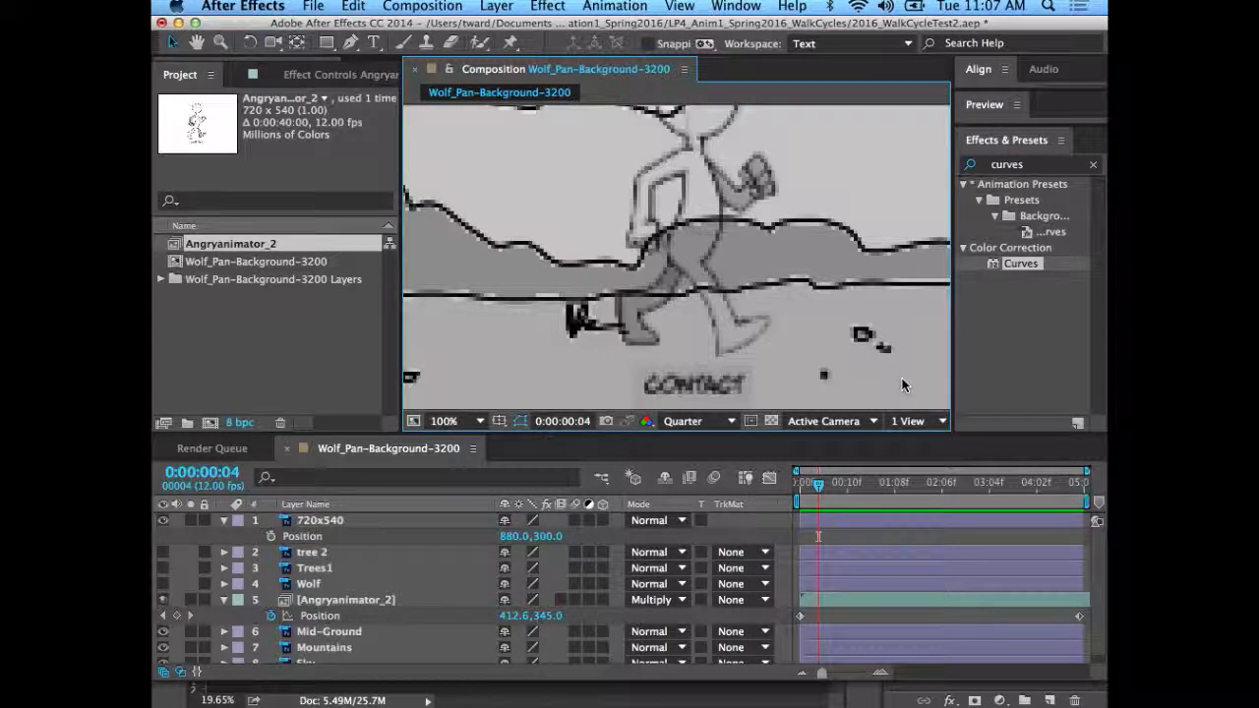
{"action": "key", "text": "Page_Down"}
{"action": "key", "text": "Page_Down"}
{"action": "key", "text": "Page_Up"}
{"action": "key", "text": "Page_Down"}
{"action": "key", "text": "Page_Down"}
{"action": "key", "text": "Page_Down"}
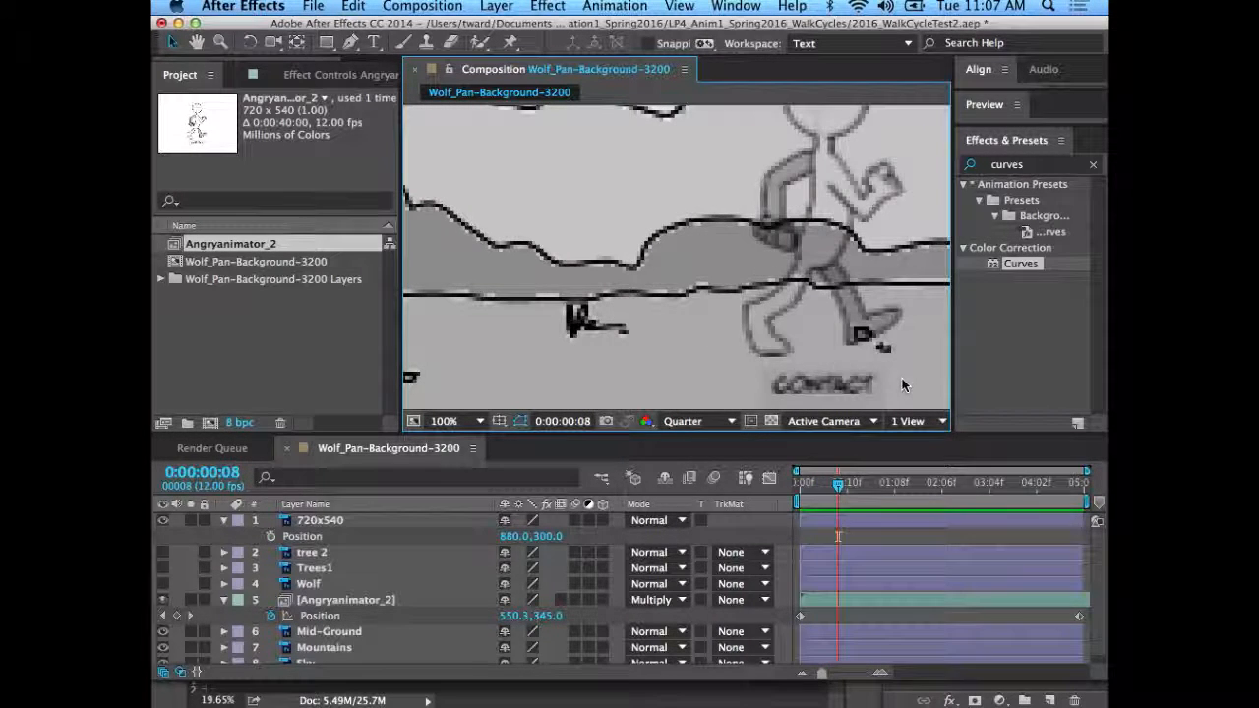
{"action": "key", "text": "Page_Down"}
{"action": "key", "text": "Page_Down"}
{"action": "key", "text": "Page_Down"}
{"action": "key", "text": "Page_Down"}
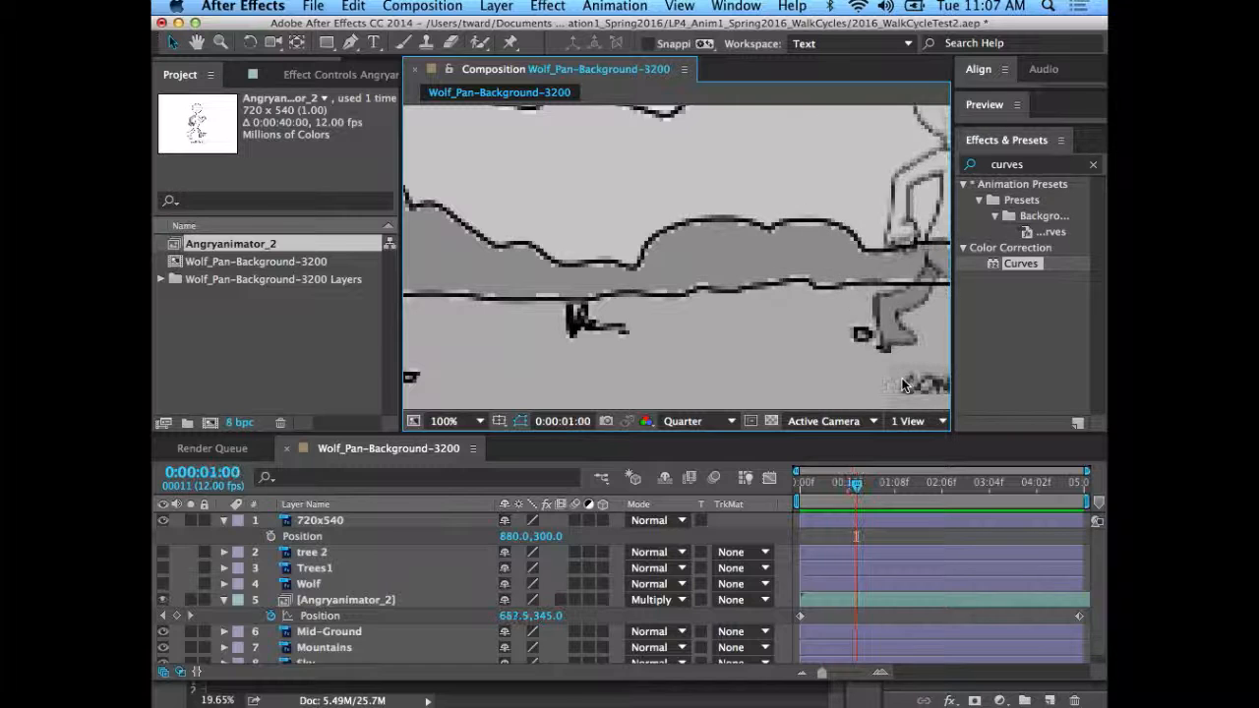
{"action": "key", "text": "Page_Up"}
{"action": "key", "text": "Page_Up"}
{"action": "key", "text": "Page_Up"}
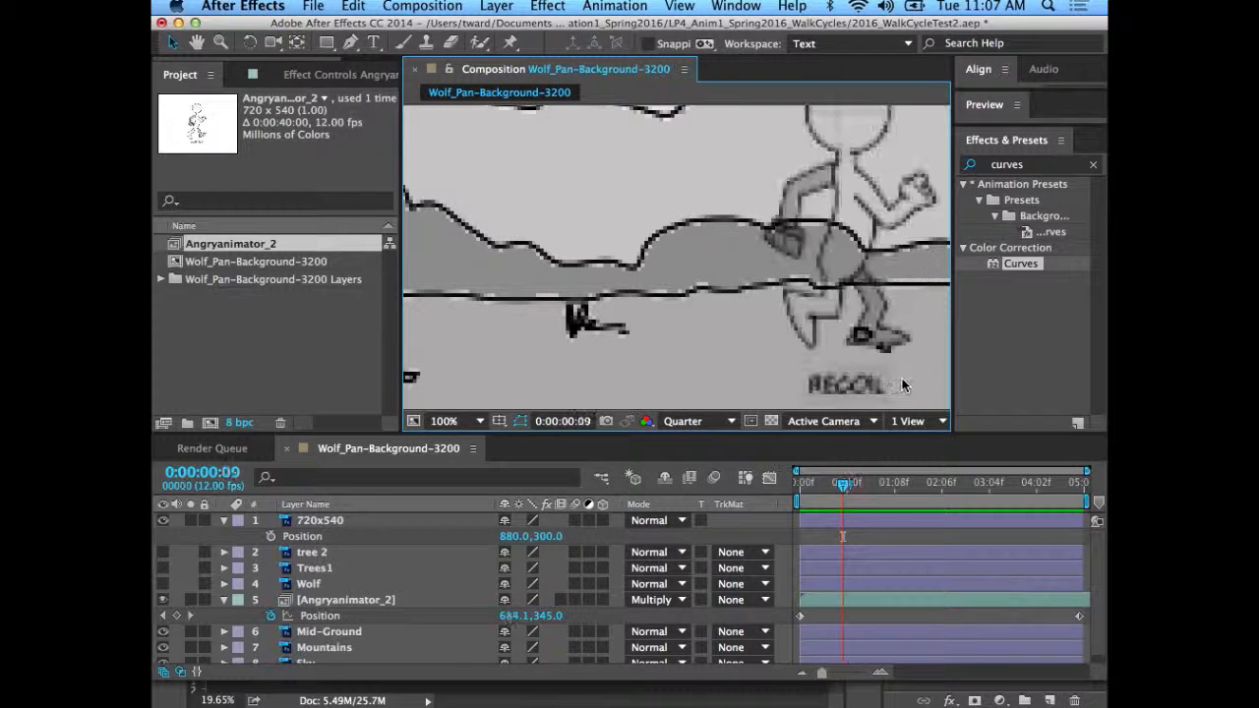
{"action": "key", "text": "Page_Up"}
{"action": "key", "text": "Page_Up"}
{"action": "key", "text": "Page_Up"}
{"action": "key", "text": "Page_Up"}
{"action": "key", "text": "Page_Up"}
{"action": "key", "text": "Page_Up"}
{"action": "key", "text": "Page_Down"}
{"action": "key", "text": "Page_Down"}
{"action": "key", "text": "Page_Down"}
{"action": "key", "text": "Page_Down"}
{"action": "key", "text": "Page_Down"}
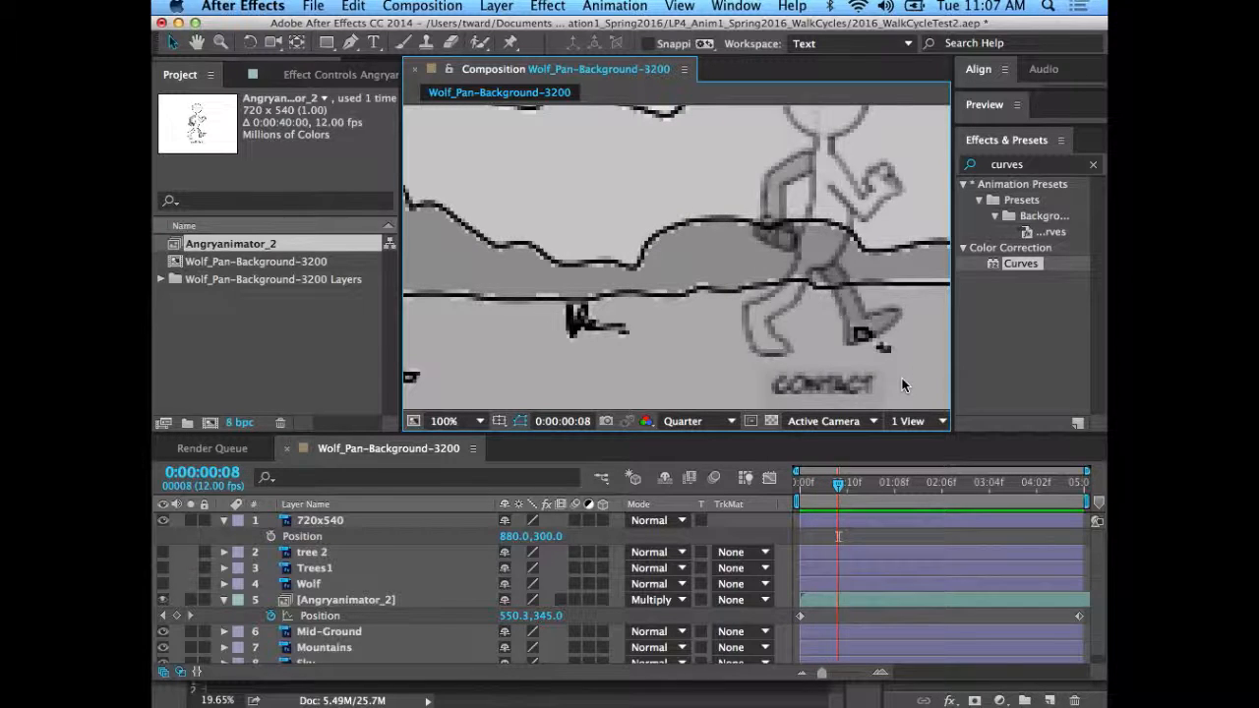
{"action": "key", "text": "Page_Down"}
{"action": "key", "text": "Page_Down"}
{"action": "key", "text": "Page_Down"}
{"action": "key", "text": "Page_Down"}
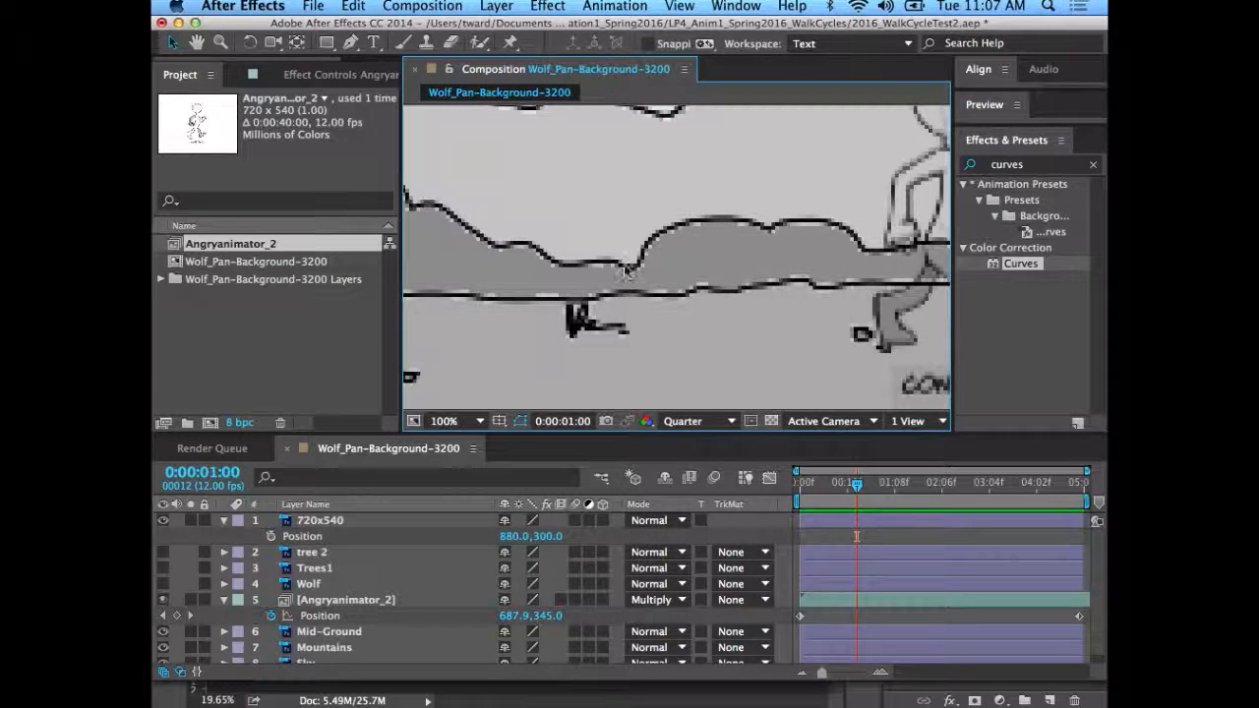
- Play back the walk across the full panorama of the Wolf_Pan-Background-3200 composition
{"action": "scroll", "coordinate": [626, 269], "scroll_direction": "down", "scroll_amount": 1}
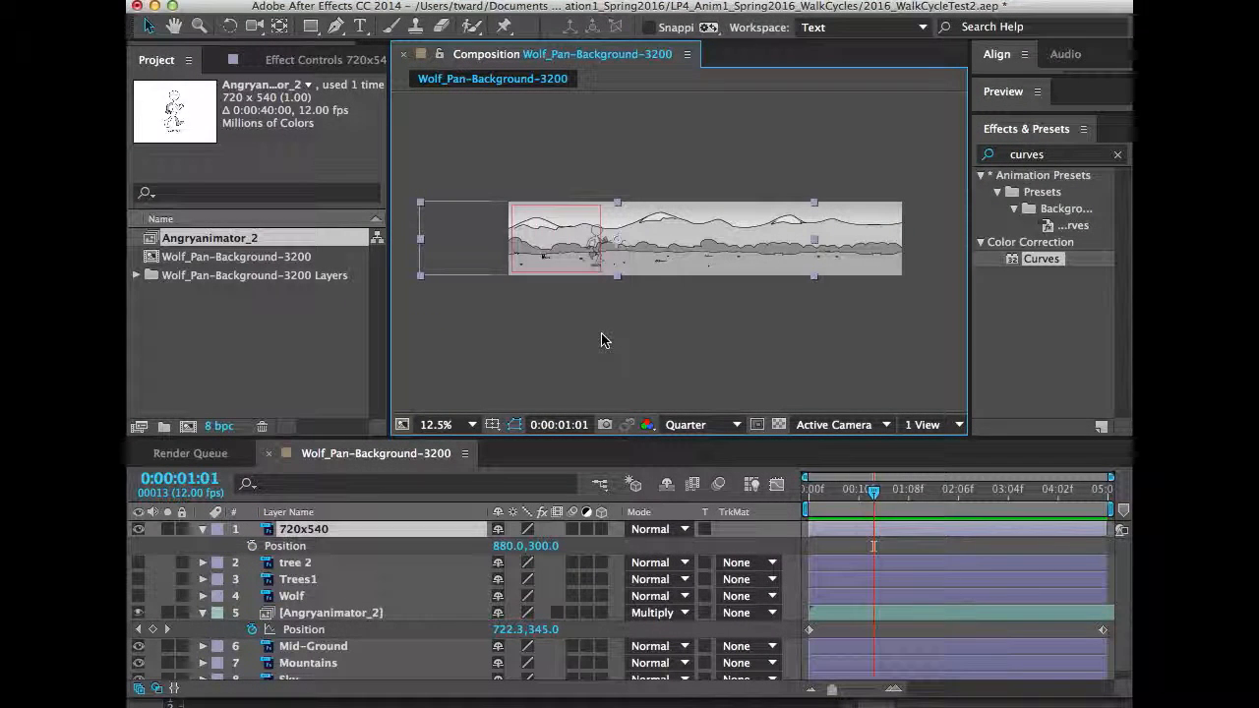
{"action": "key", "text": "space"}
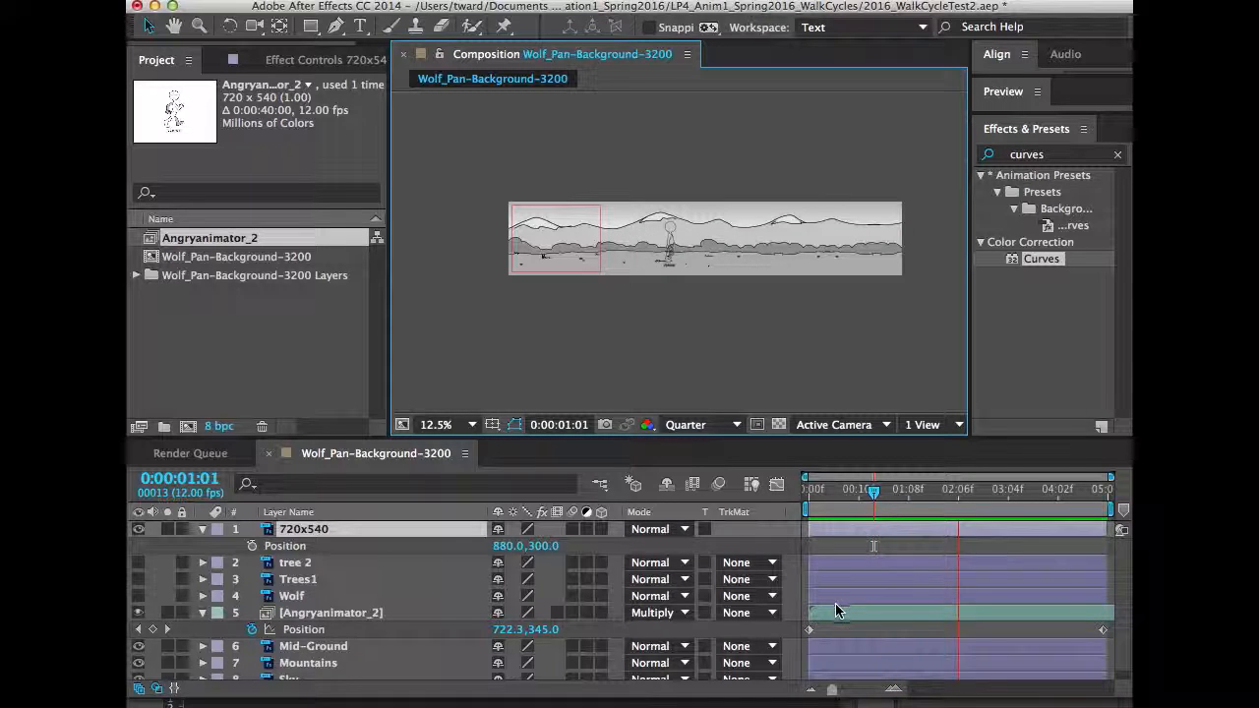
{"action": "key", "text": "space"}
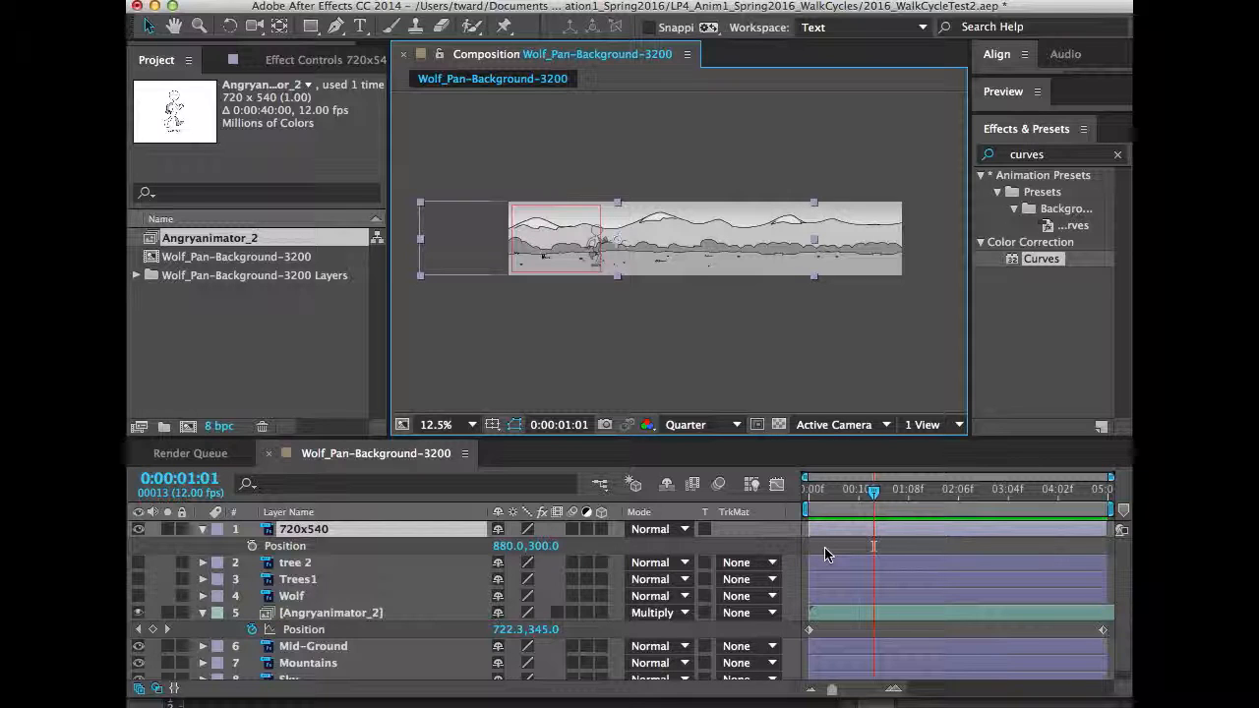
- Make the Trees1 and tree 2 layers visible in the background composition
{"action": "left_click", "coordinate": [138, 579]}
{"action": "left_click", "coordinate": [138, 562]}
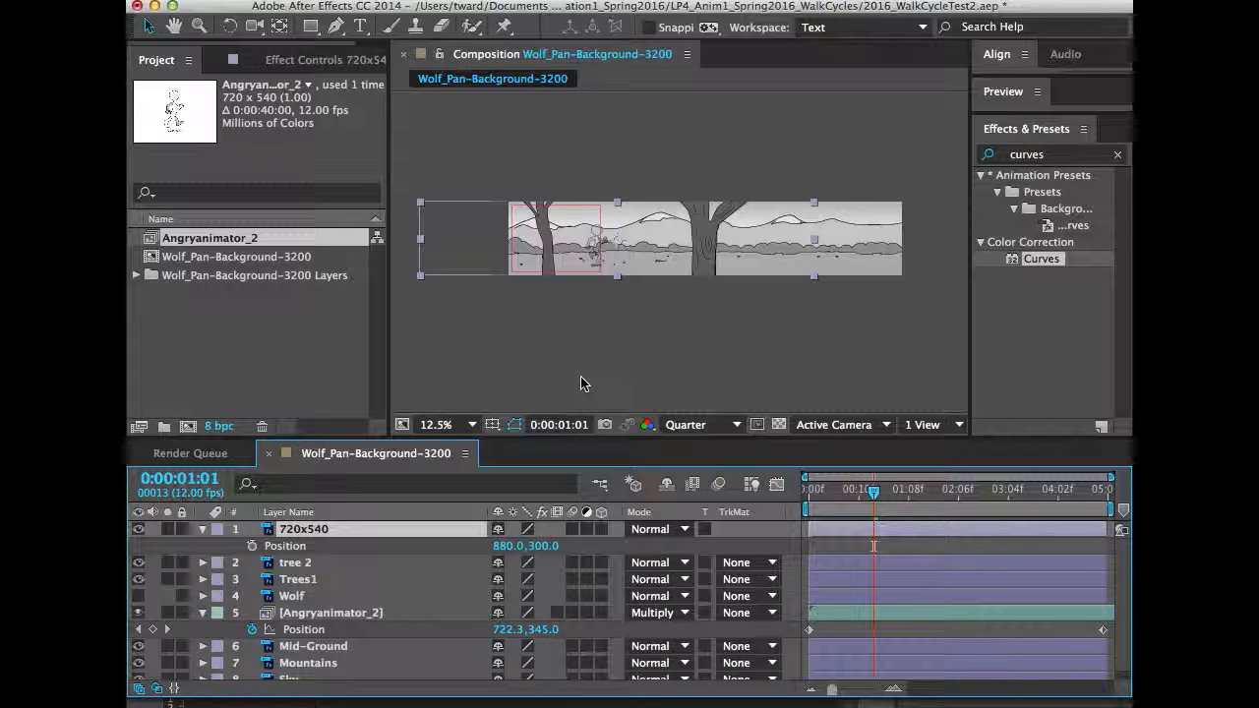
- Start a new composition and name it with LP4, the animator's name and WalkCycle_Pan, separated by underscores
{"action": "left_click", "coordinate": [418, 1]}
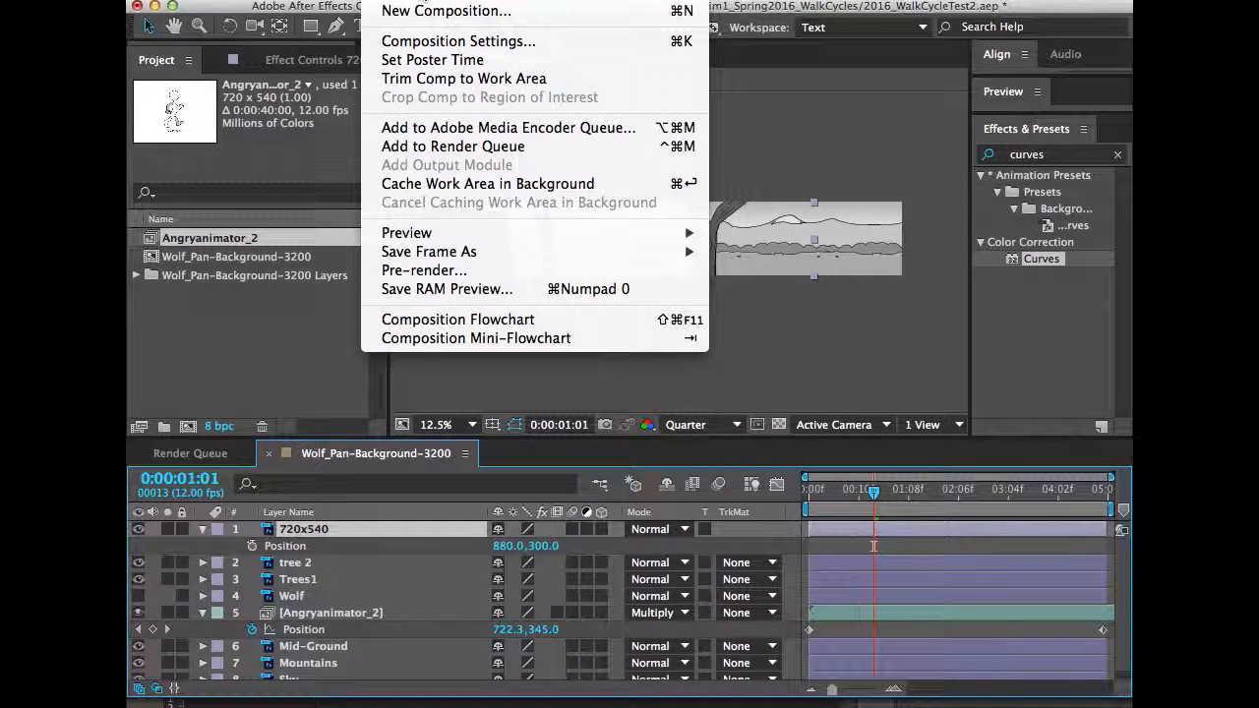
{"action": "left_click", "coordinate": [433, 12]}
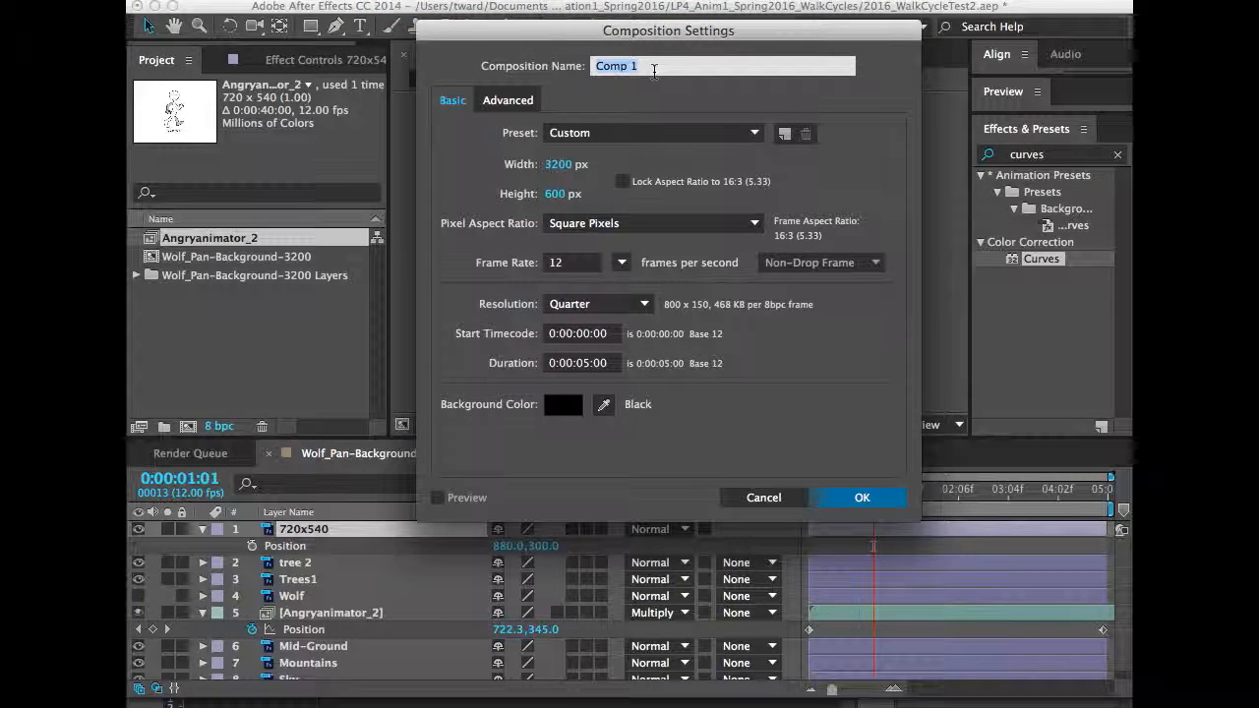
{"action": "type", "text": "LF"}
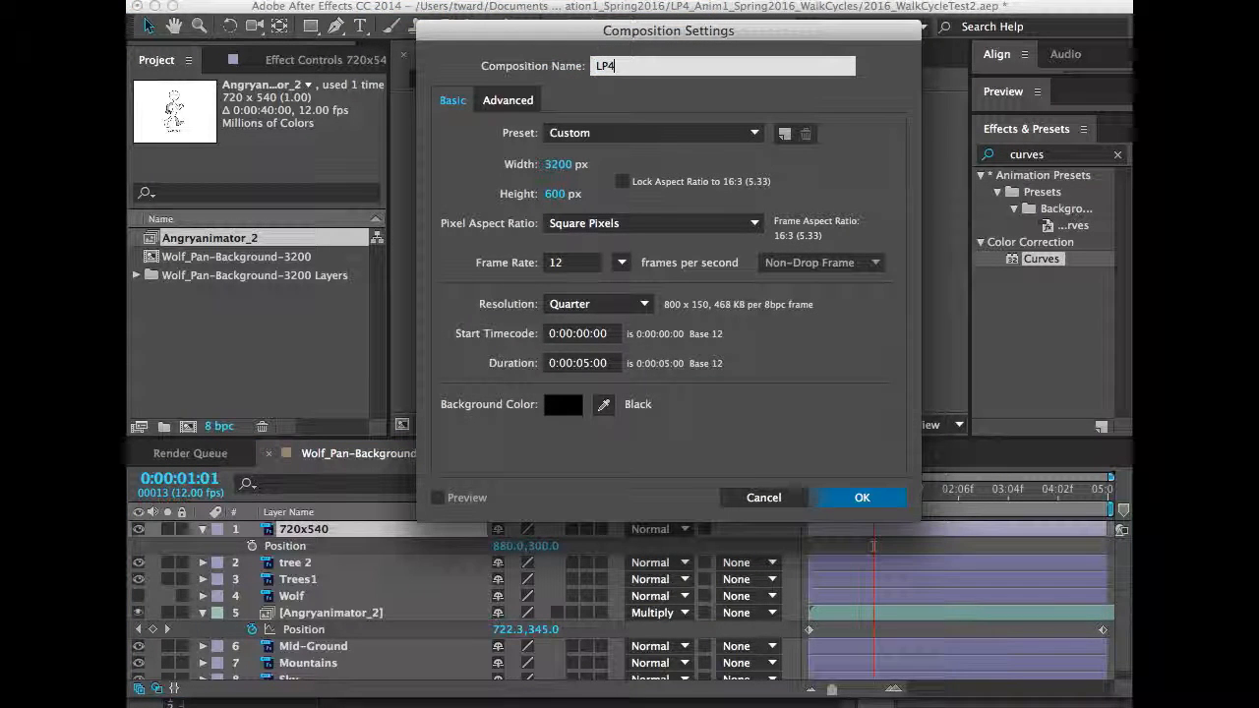
{"action": "type", "text": "4_TomWard_Wal;k"}
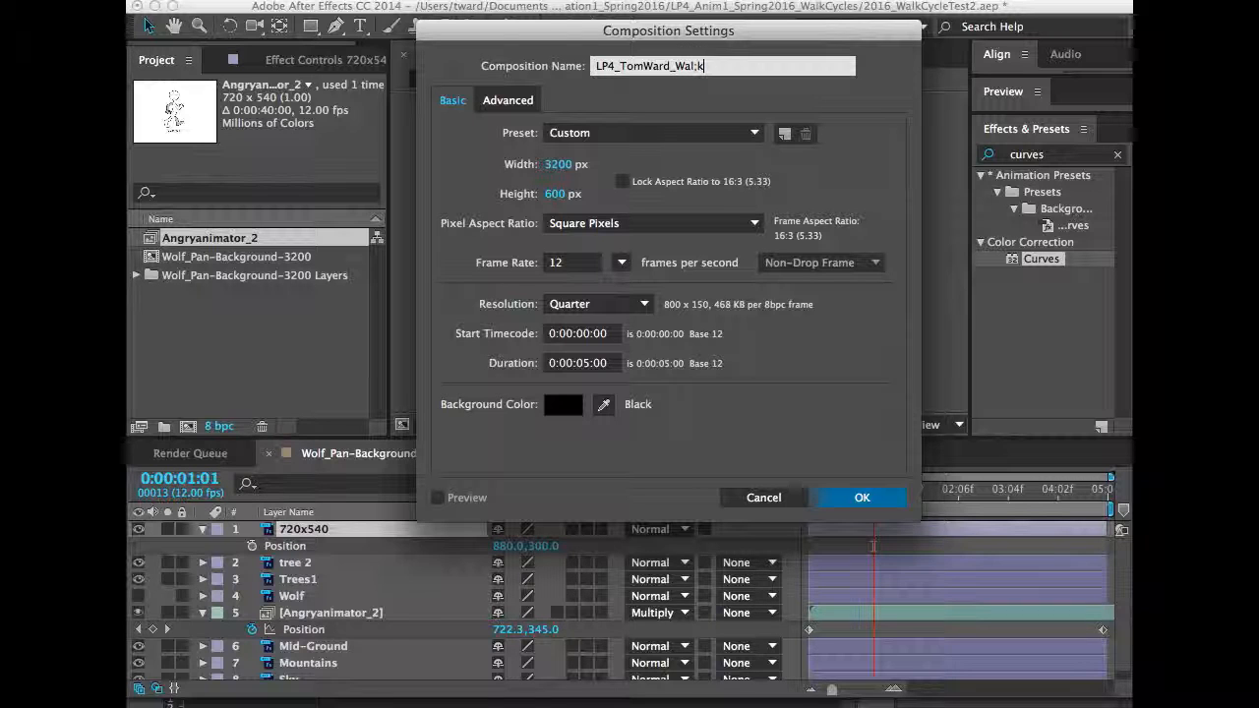
{"action": "type", "text": "Cycle"}
{"action": "left_click", "coordinate": [699, 66]}
{"action": "key", "text": "BackSpace"}
{"action": "key", "text": "BackSpace"}
{"action": "left_click", "coordinate": [731, 66]}
{"action": "type", "text": "_Pan"}
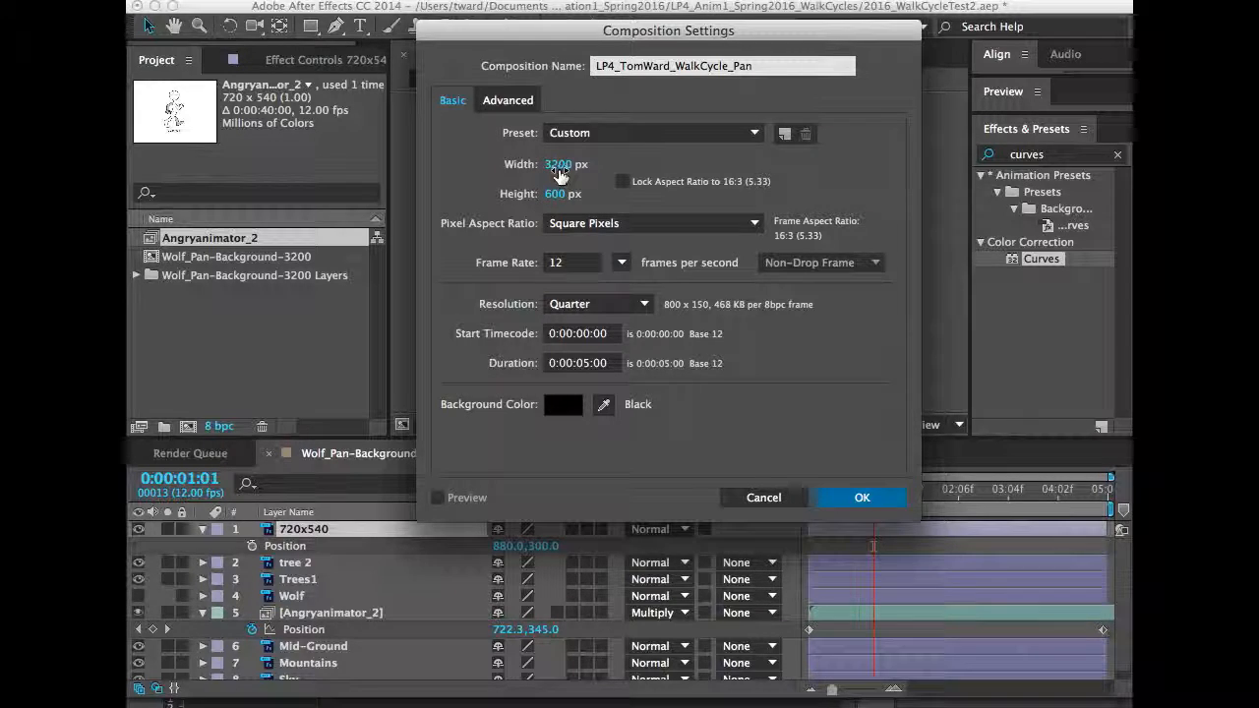
- Set the new composition's size to 720 by 540 px and create it
{"action": "left_click", "coordinate": [559, 169]}
{"action": "type", "text": "720"}
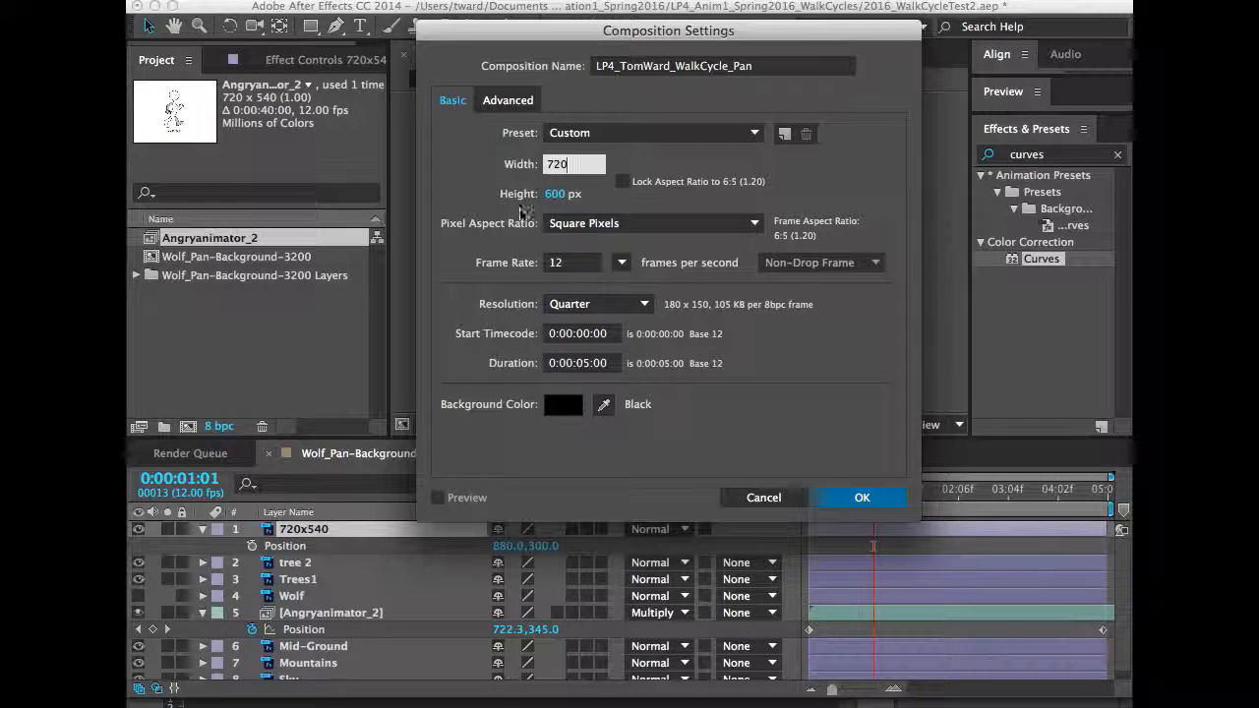
{"action": "left_click", "coordinate": [554, 194]}
{"action": "type", "text": "540"}
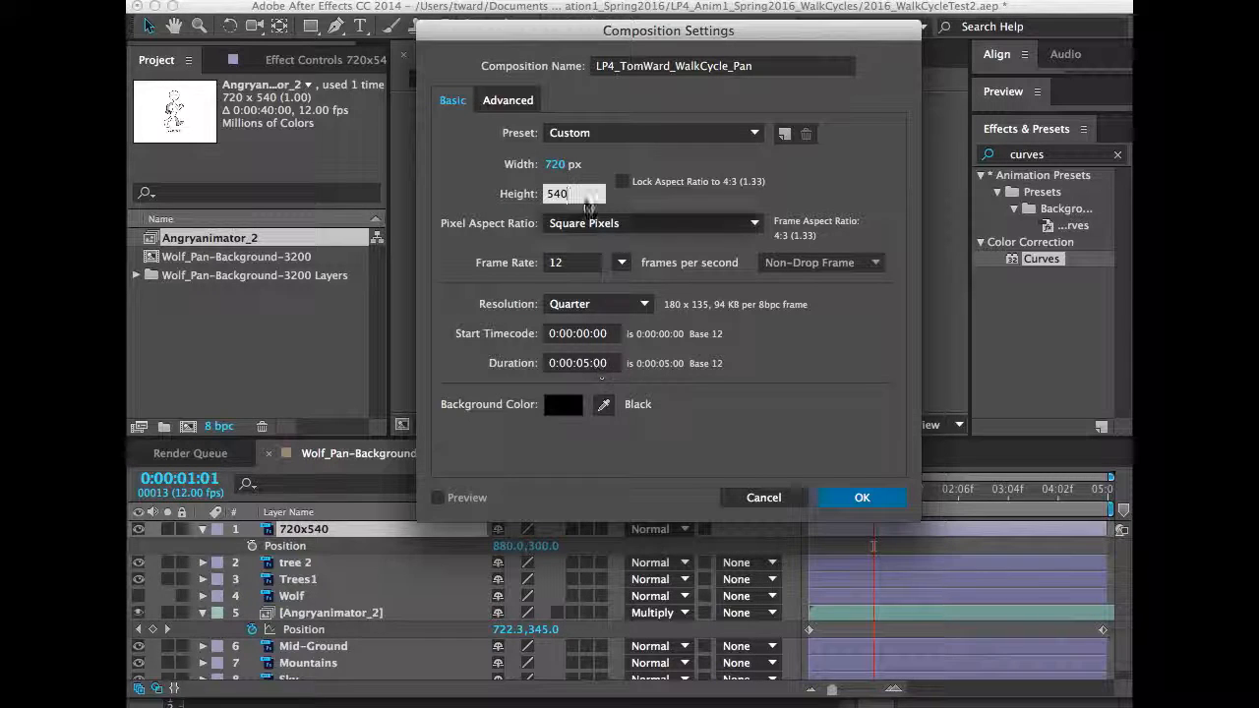
{"action": "left_click", "coordinate": [807, 349]}
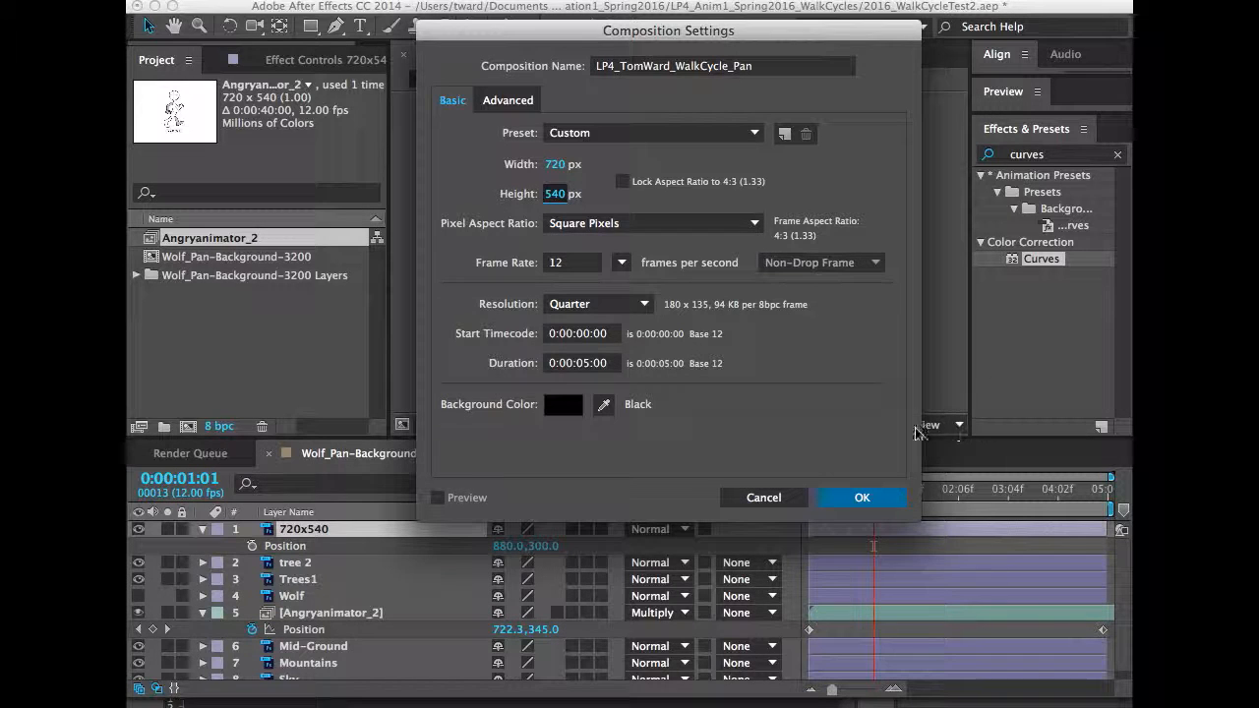
{"action": "left_click", "coordinate": [861, 499]}
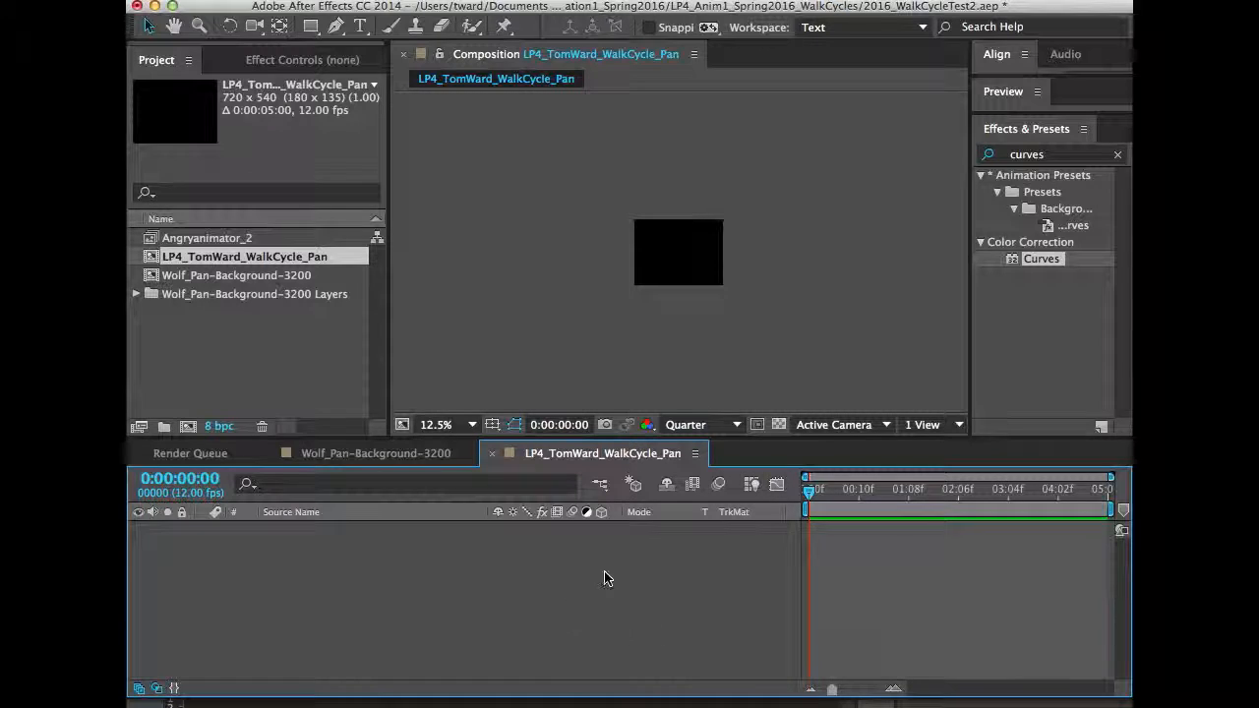
- Return to the Wolf_Pan-Background-3200 timeline, giving it more height and collapsing the expanded layer properties
{"action": "left_click", "coordinate": [360, 459]}
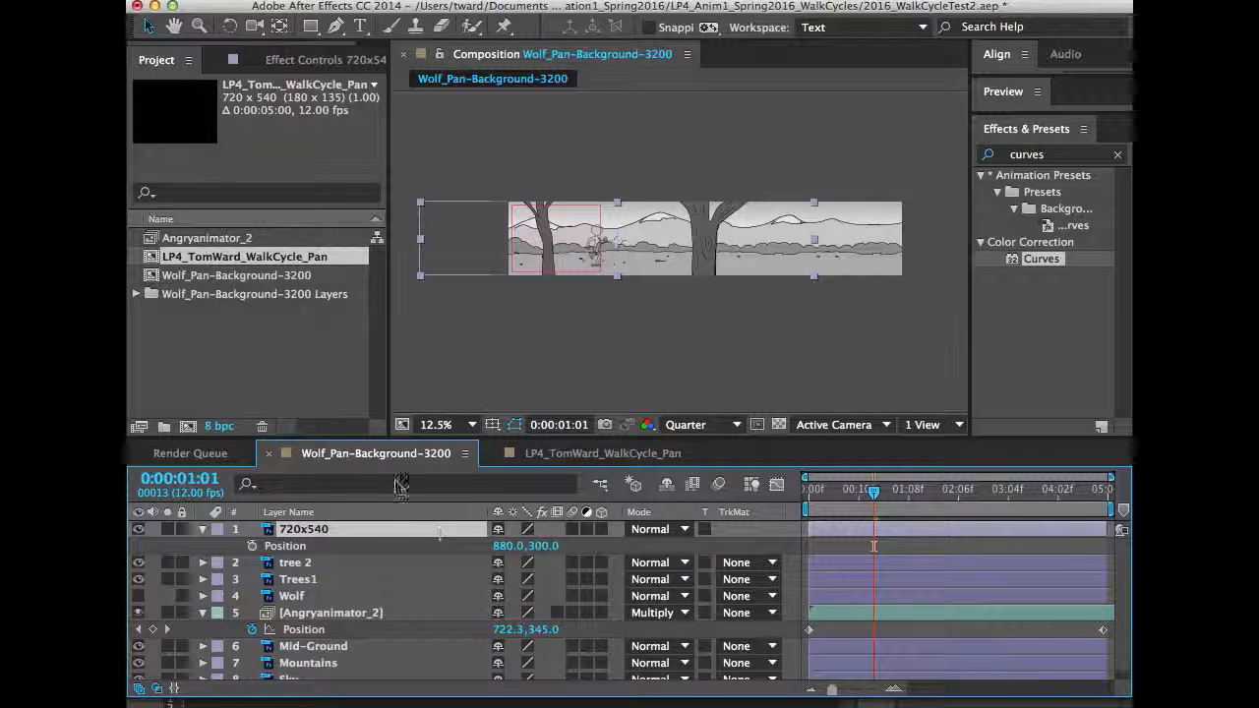
{"action": "left_click_drag", "start_coordinate": [394, 437], "coordinate": [399, 287]}
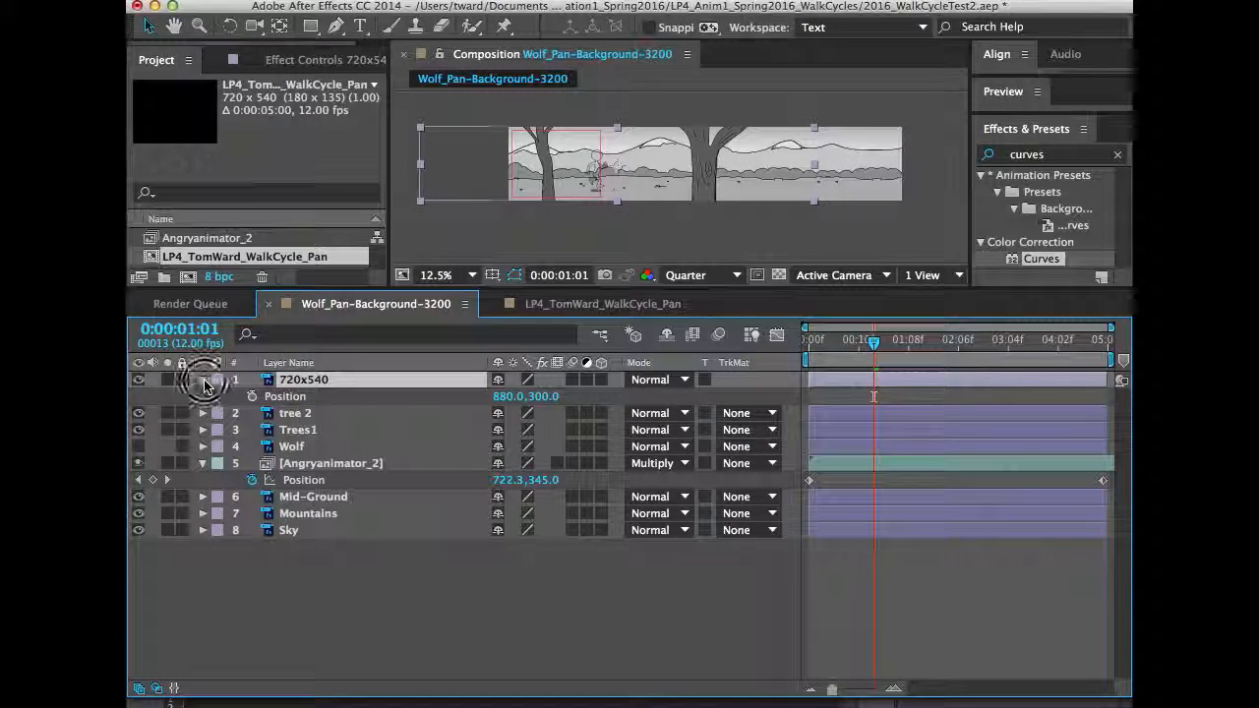
{"action": "left_click", "coordinate": [201, 380]}
{"action": "left_click", "coordinate": [203, 447]}
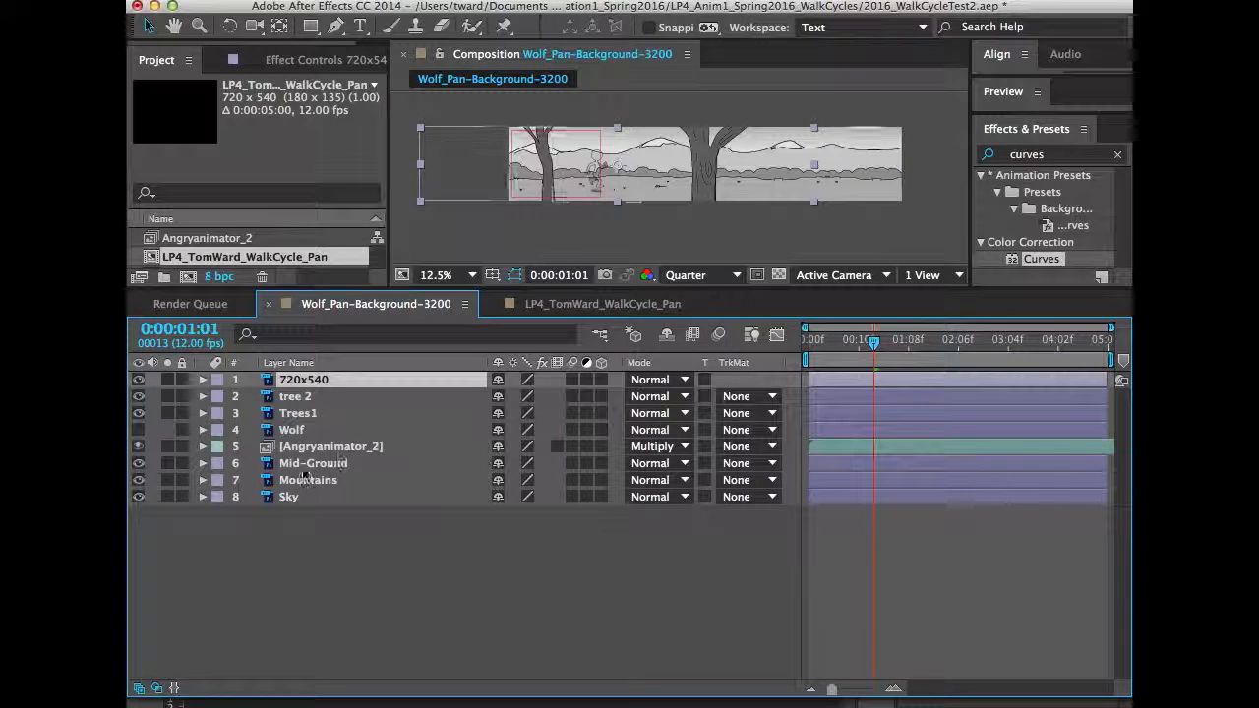
- Copy all layers from tree 2 down to Sky, leaving out the Wolf layer
{"action": "left_click", "coordinate": [293, 397]}
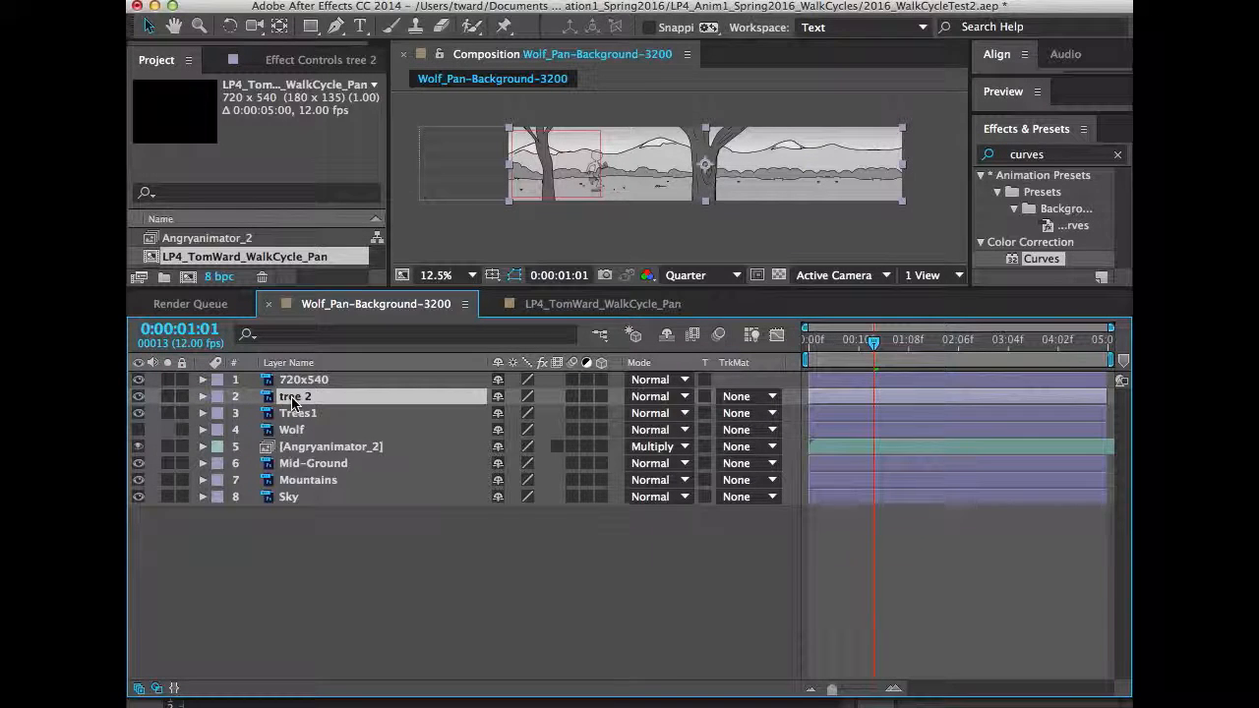
{"action": "left_click", "coordinate": [288, 497], "text": "shift"}
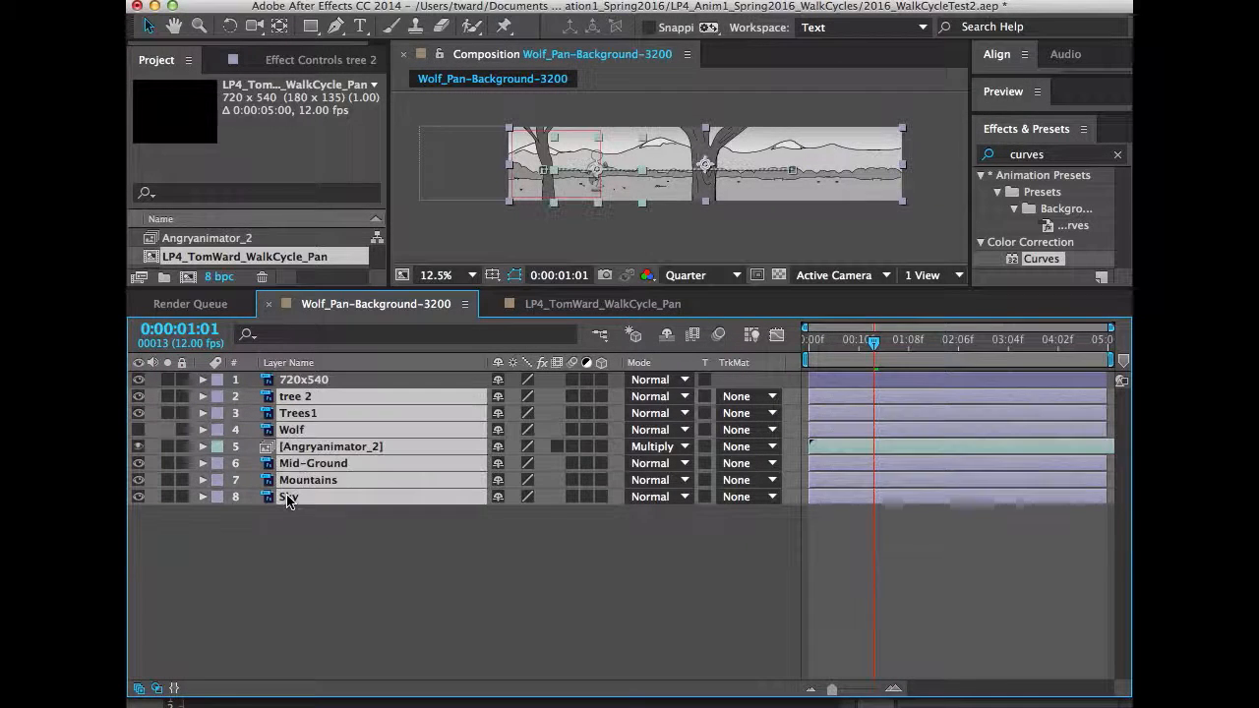
{"action": "left_click", "coordinate": [295, 432], "text": "super"}
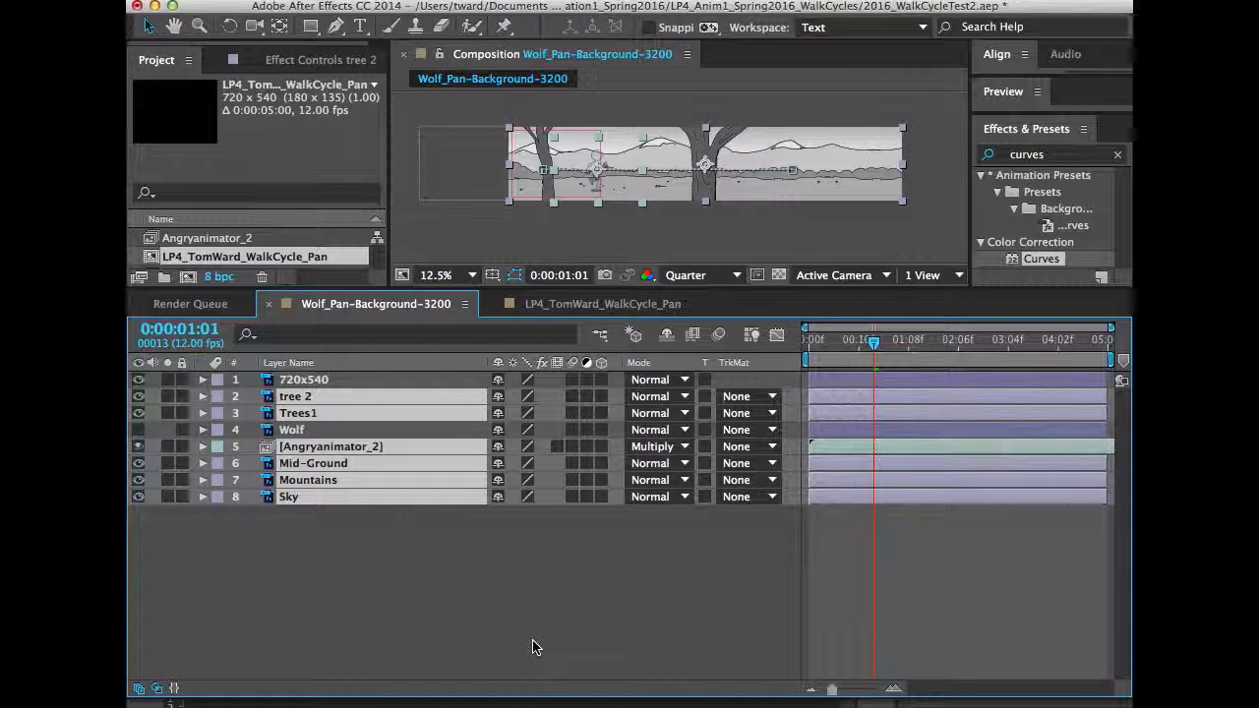
{"action": "left_click", "coordinate": [349, 1]}
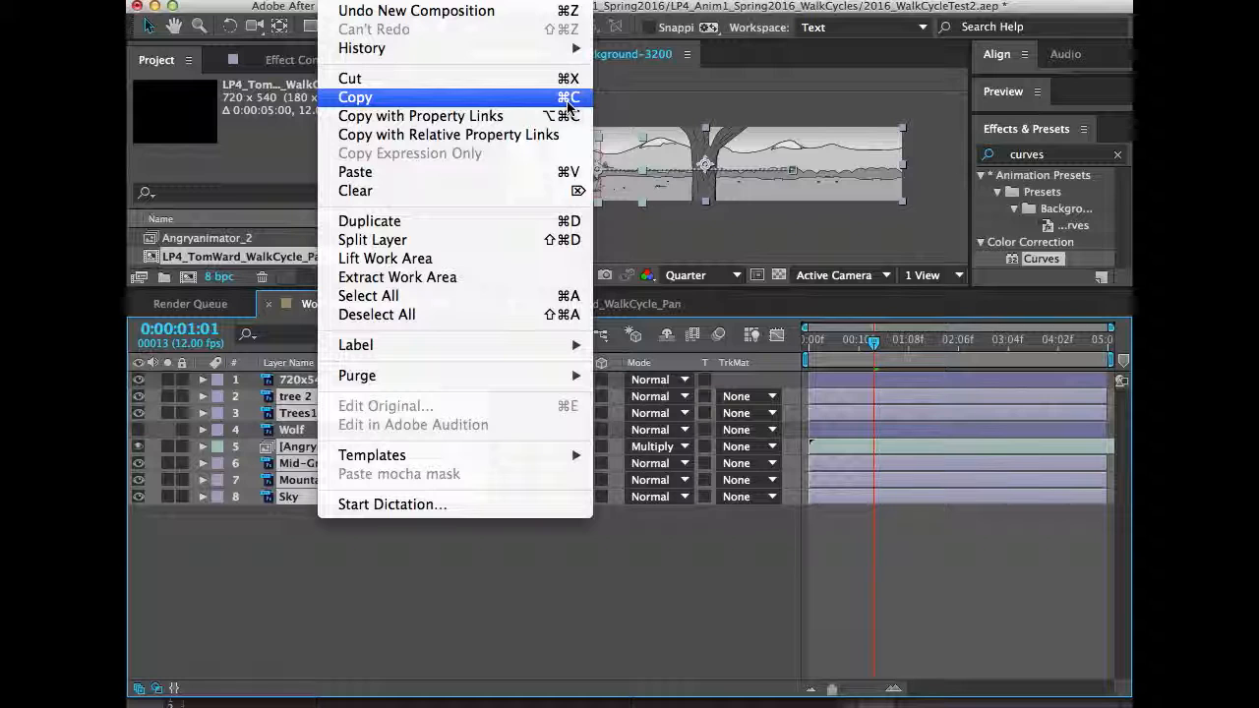
{"action": "left_click", "coordinate": [570, 602]}
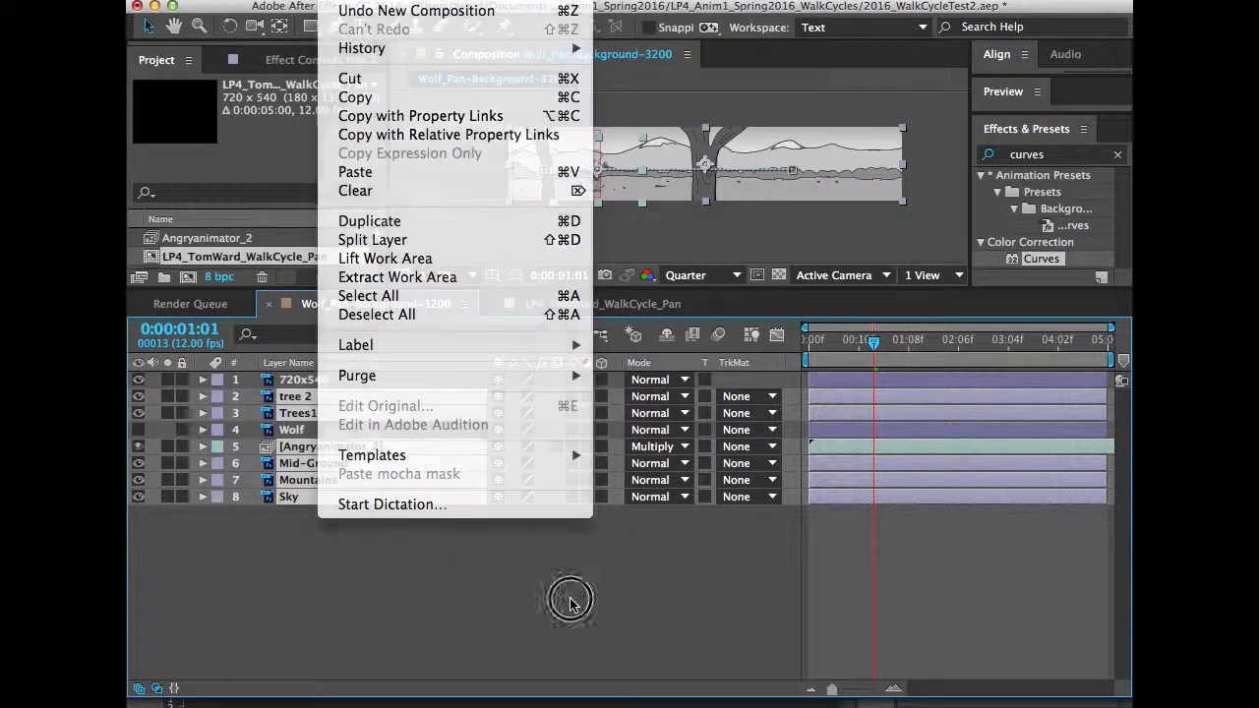
- Paste the copied layers into the new WalkCycle_Pan composition, keeping the current time at 0:00:00:00
{"action": "left_click", "coordinate": [572, 308]}
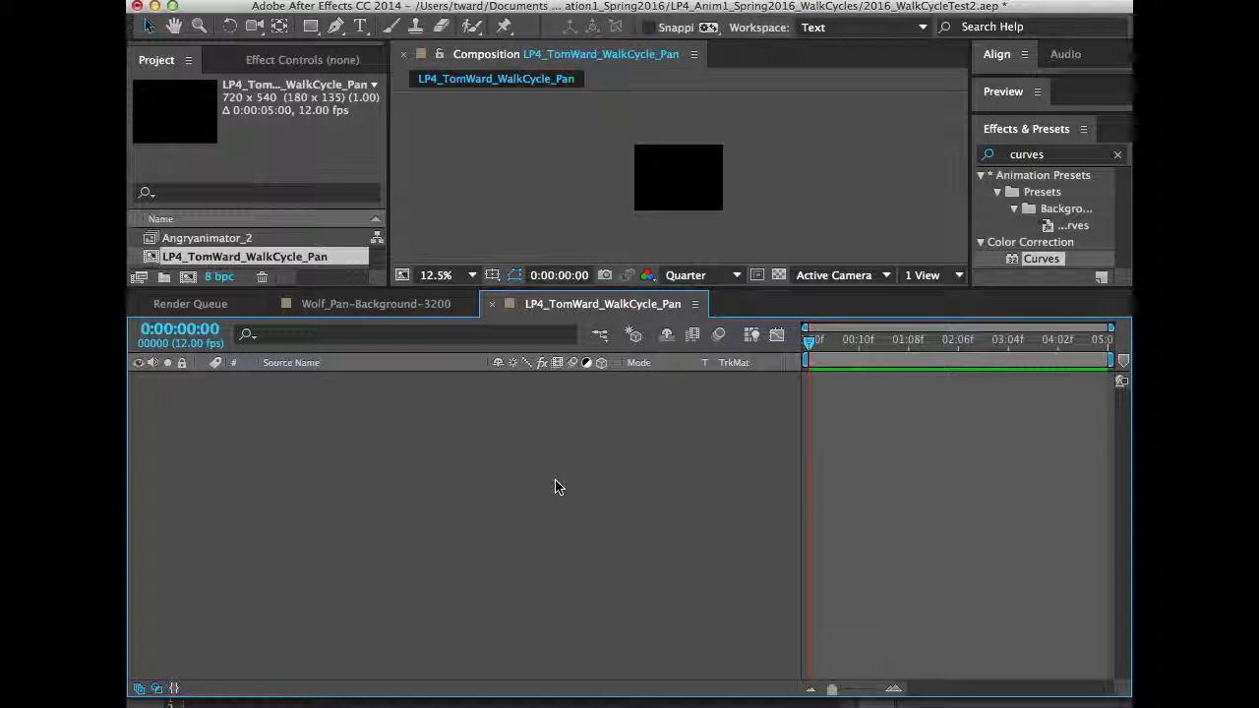
{"action": "key", "text": "ctrl+v"}
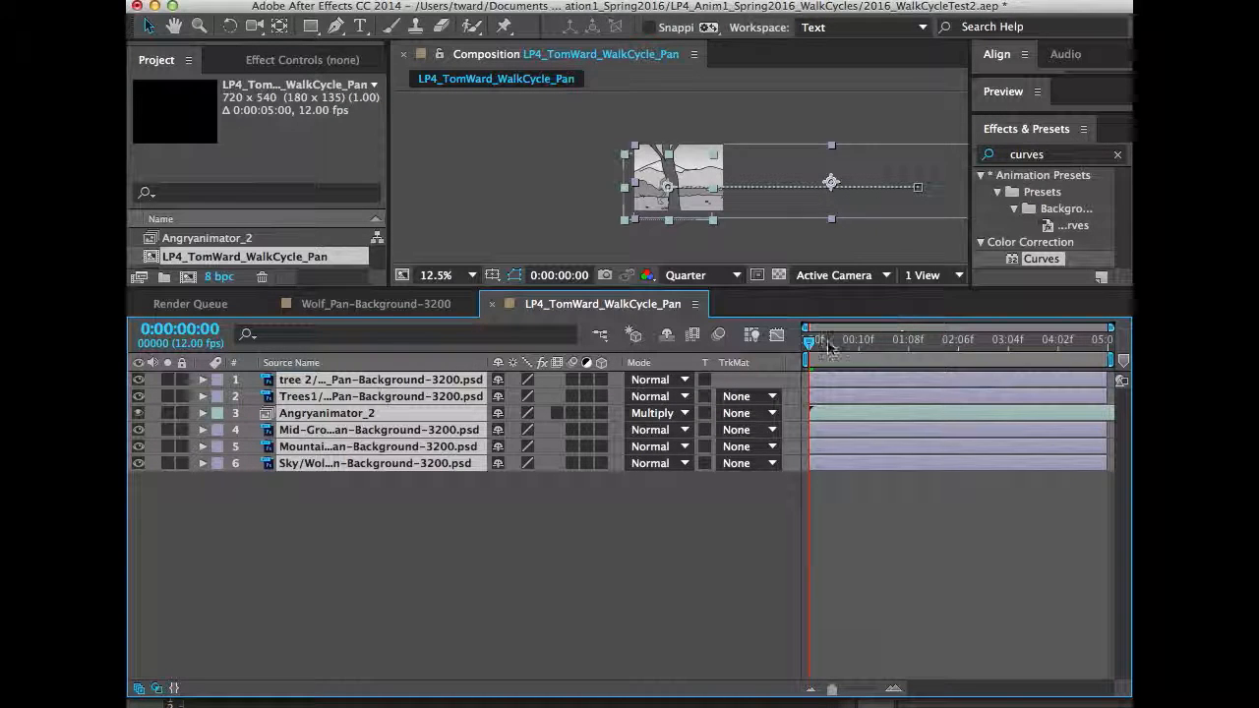
{"action": "mouse_move", "coordinate": [812, 345]}
{"action": "left_mouse_down"}
{"action": "mouse_move", "coordinate": [1079, 345]}
{"action": "mouse_move", "coordinate": [809, 345]}
{"action": "left_mouse_up"}
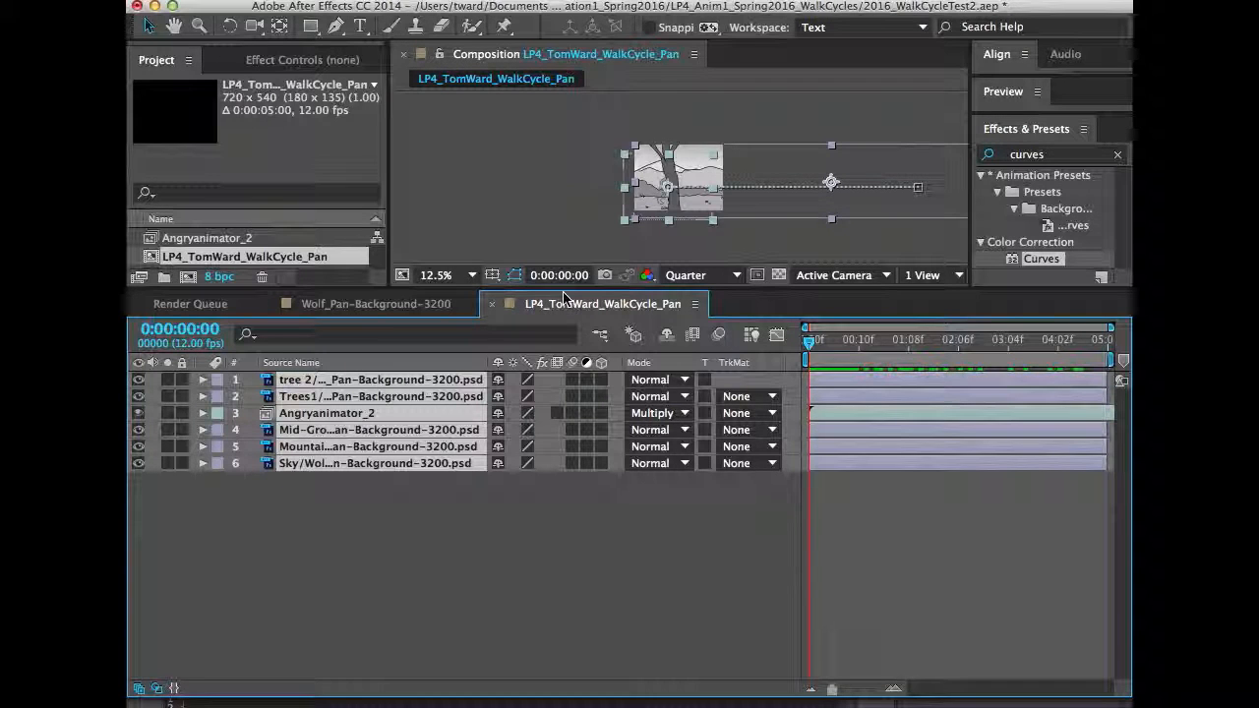
- Enlarge the composition viewer in height and width by shrinking the areas around it
{"action": "left_click_drag", "start_coordinate": [563, 292], "coordinate": [556, 432]}
{"action": "left_click_drag", "start_coordinate": [387, 246], "coordinate": [285, 254]}
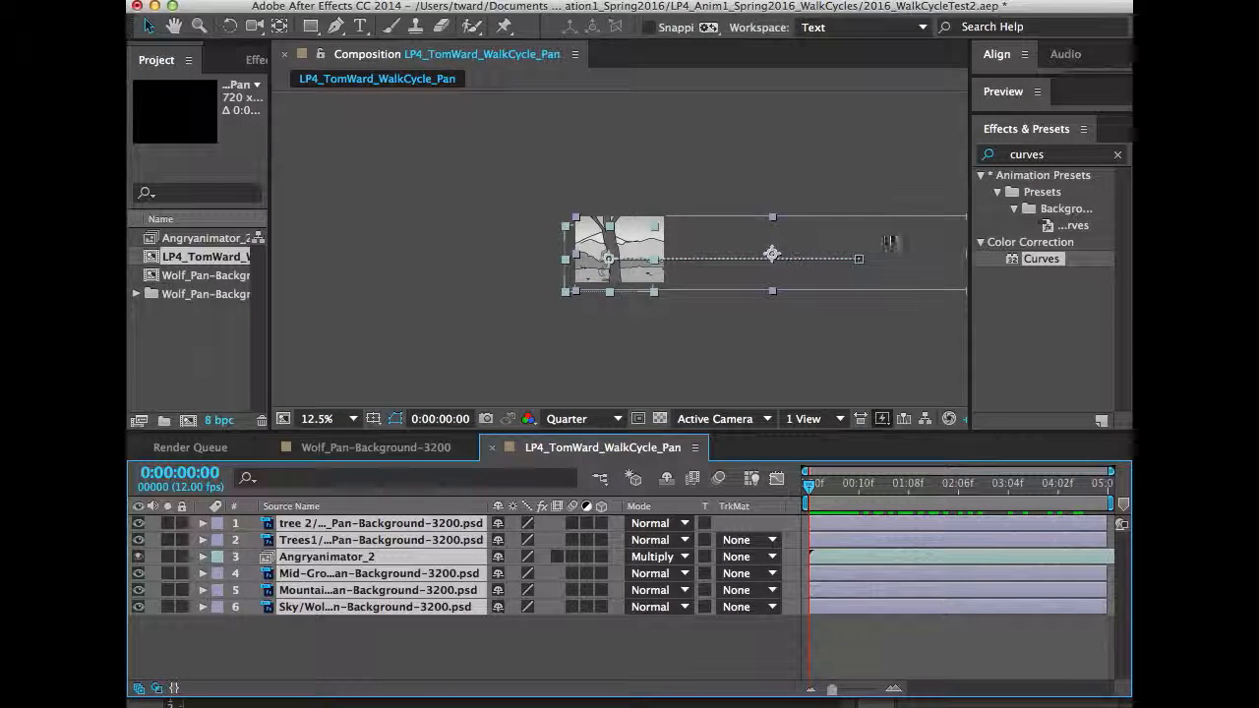
{"action": "left_click_drag", "start_coordinate": [968, 246], "coordinate": [1067, 254]}
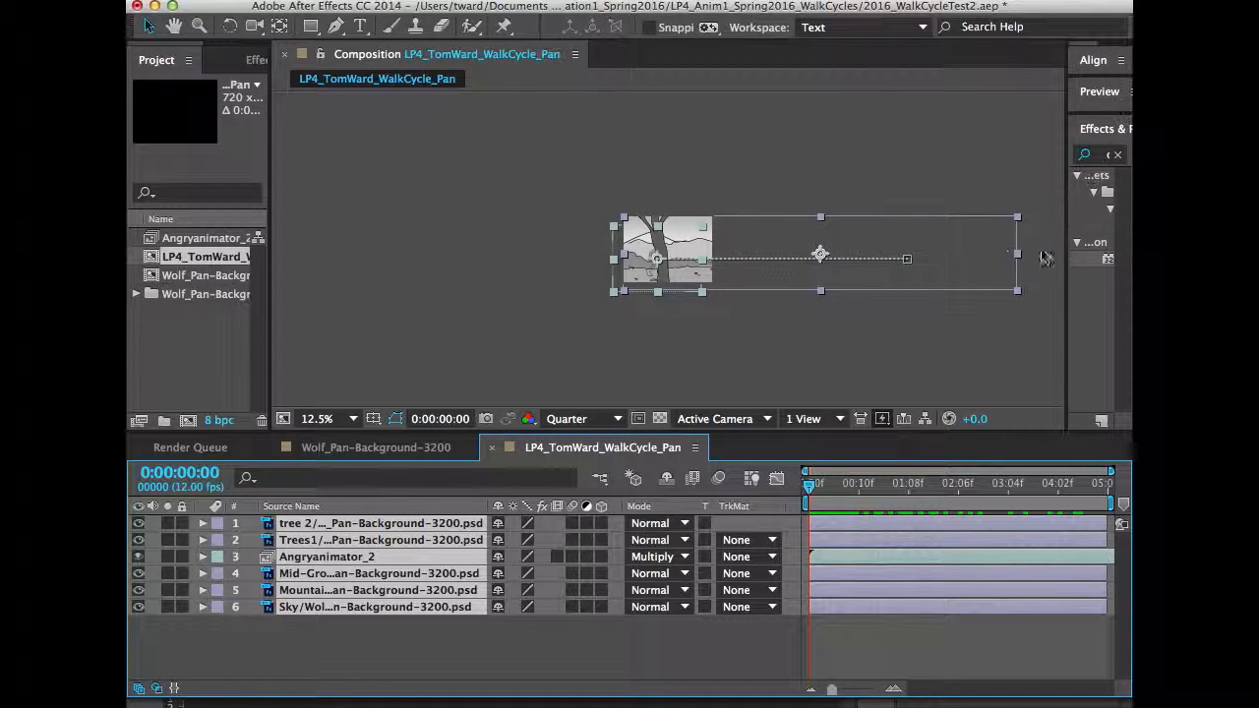
{"action": "left_click_drag", "start_coordinate": [271, 275], "coordinate": [259, 276]}
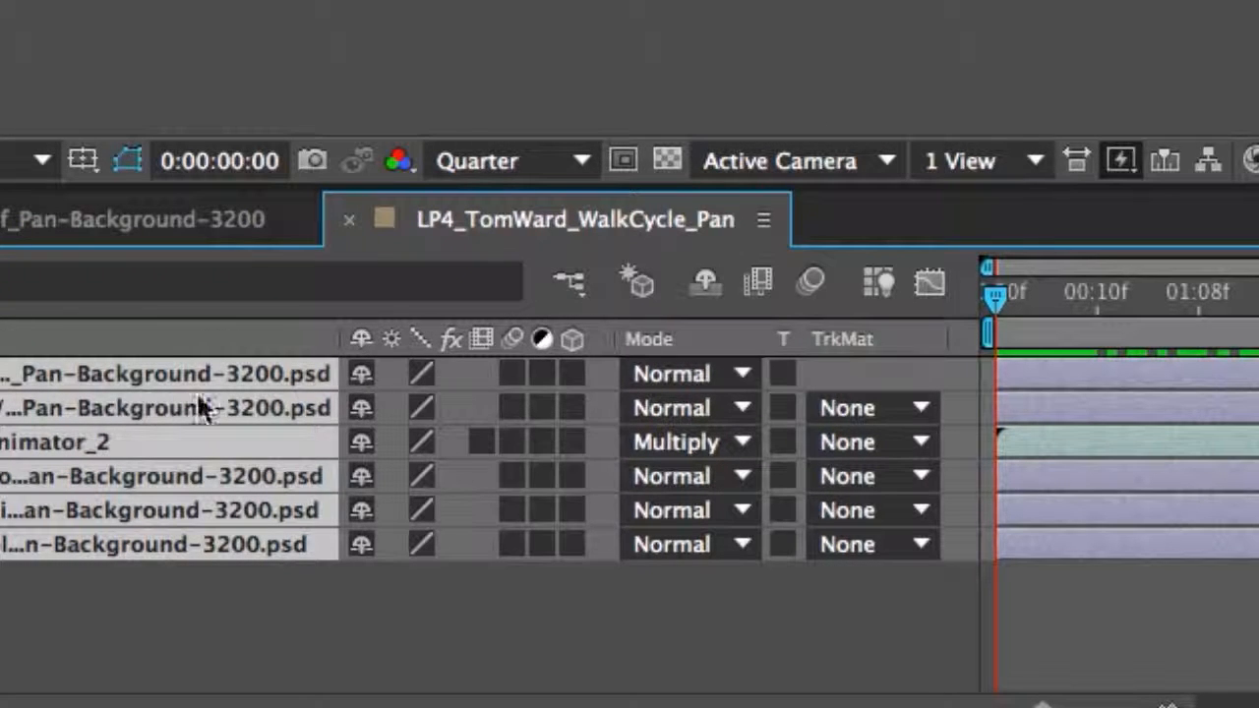
- Turn all the selected pasted layers into 3D layers
{"action": "left_click", "coordinate": [572, 372]}
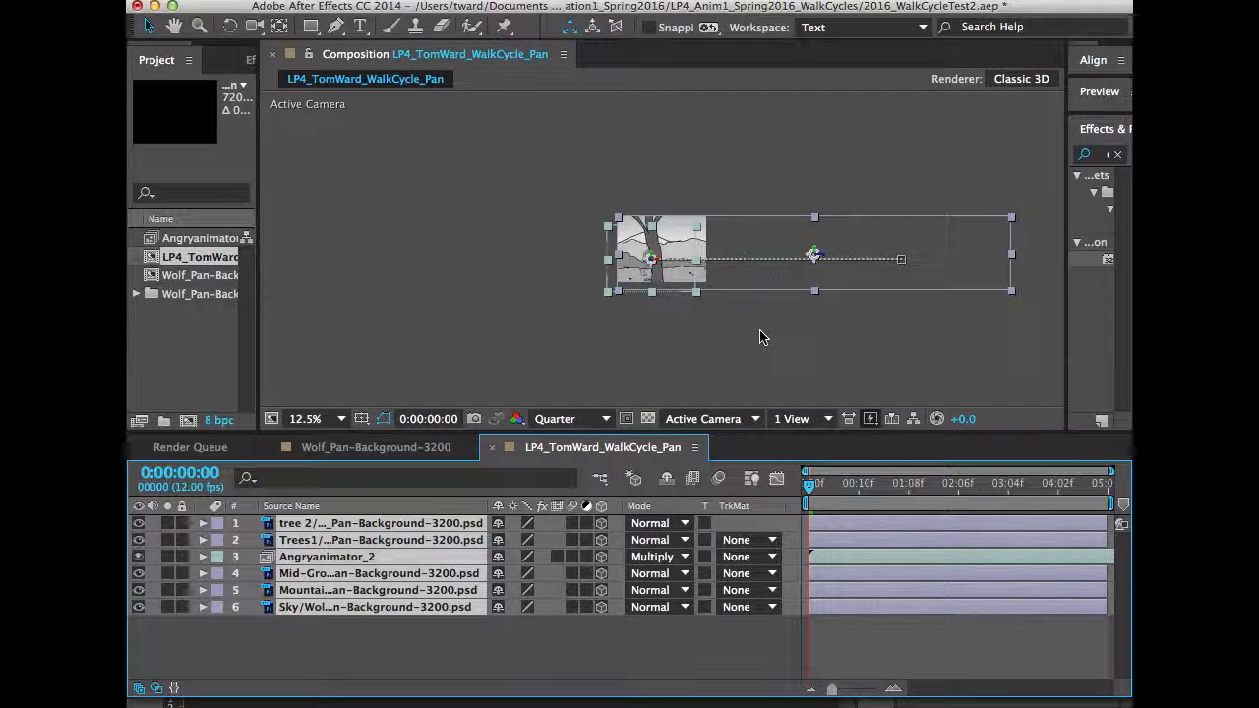
- Split the composition viewer into two horizontal views at 25% zoom, with the artwork centred in the Active Camera view
{"action": "key", "text": "period"}
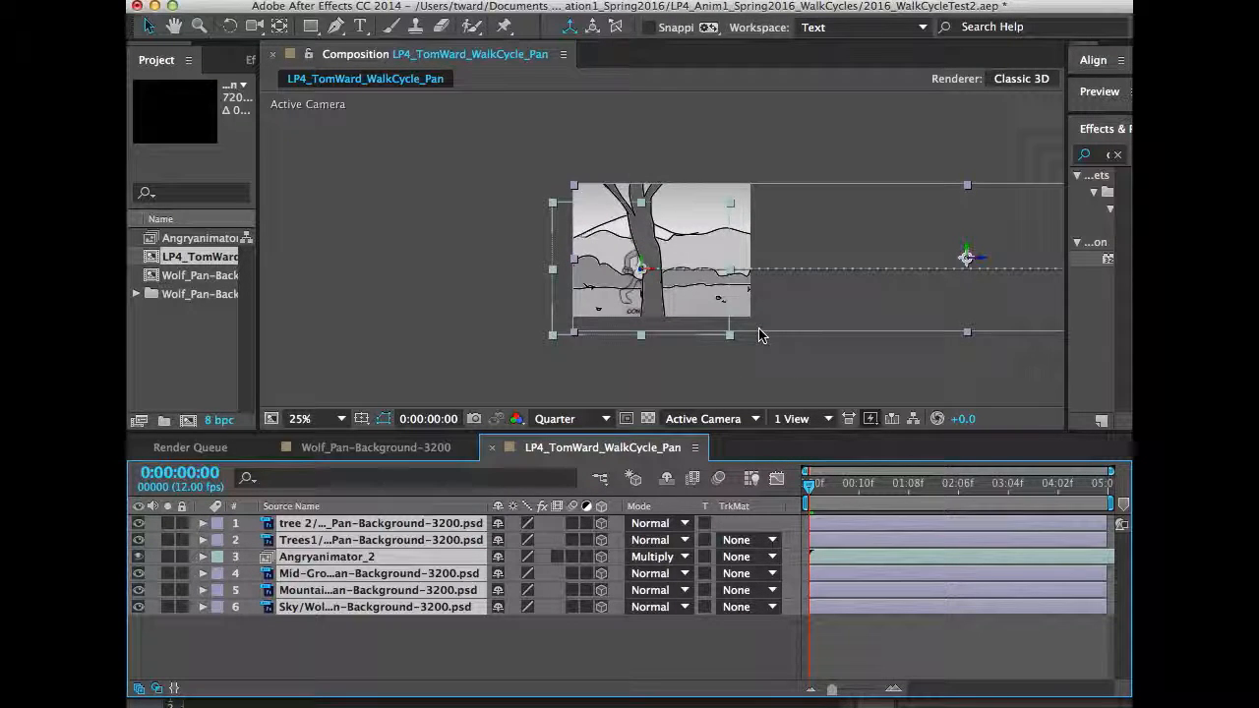
{"action": "key", "text": "period"}
{"action": "key", "text": "comma"}
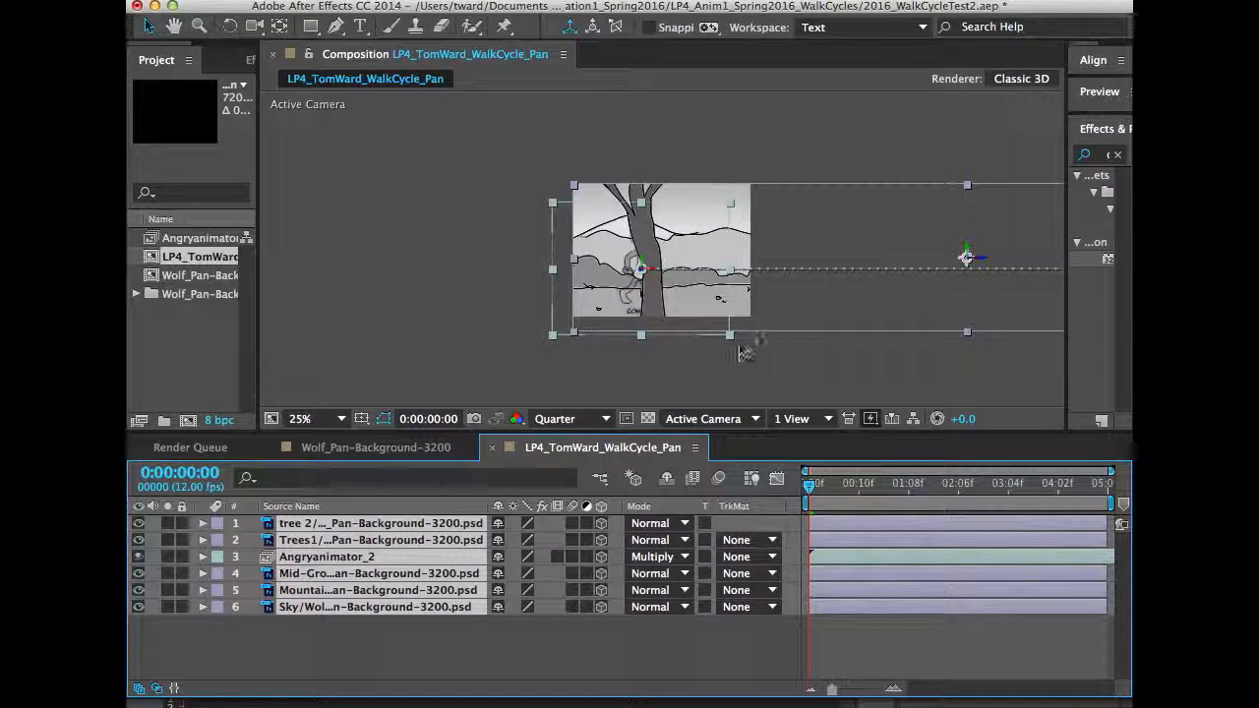
{"action": "key", "text": "h"}
{"action": "left_click_drag", "start_coordinate": [655, 357], "coordinate": [783, 358]}
{"action": "key", "text": "v"}
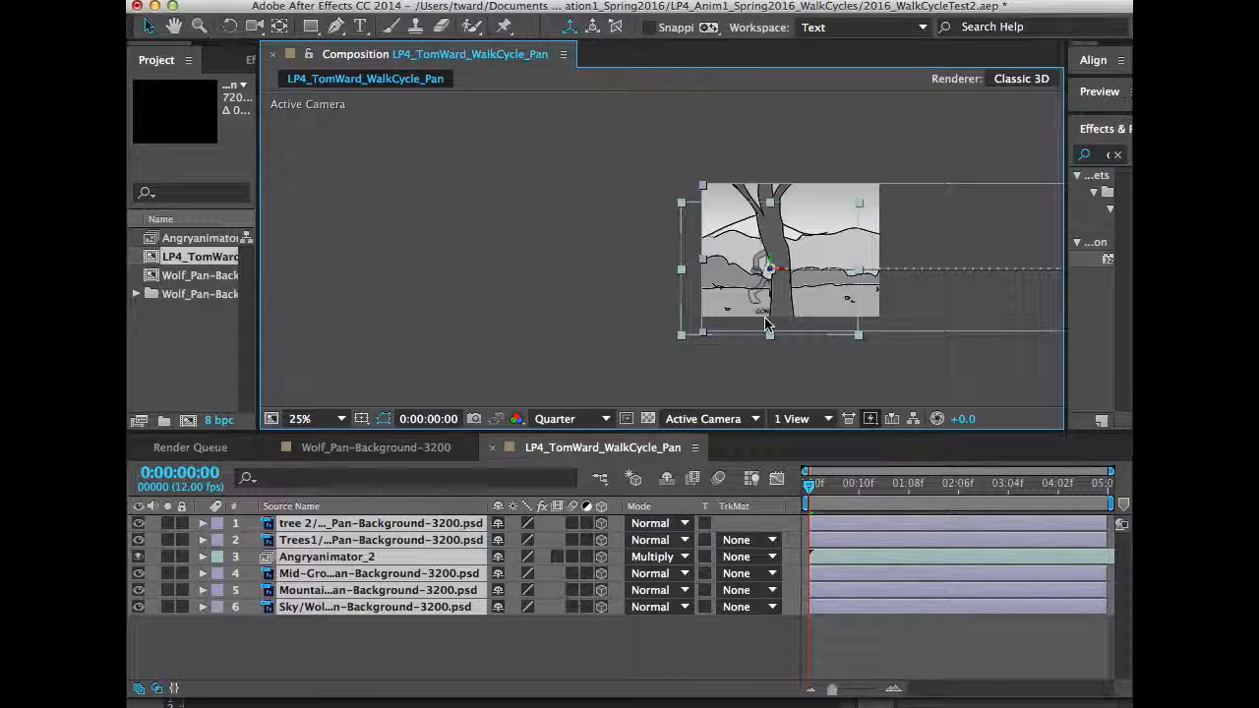
{"action": "left_click", "coordinate": [829, 420]}
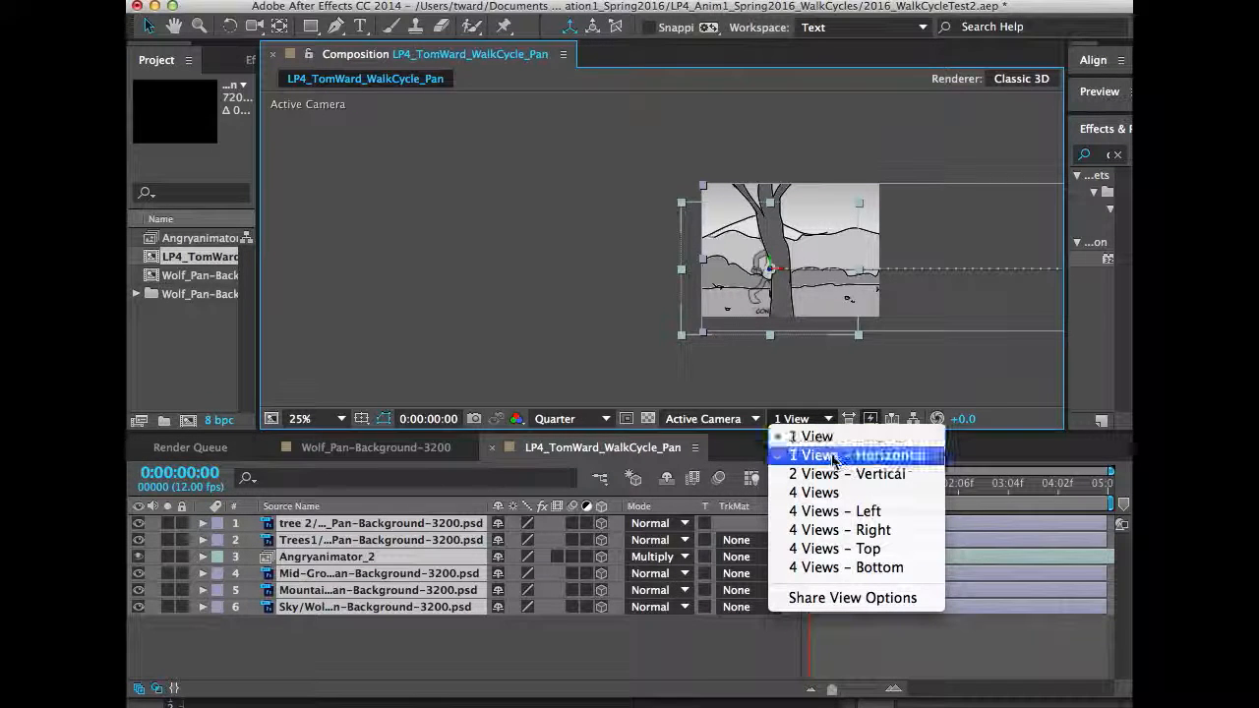
{"action": "left_click", "coordinate": [832, 460]}
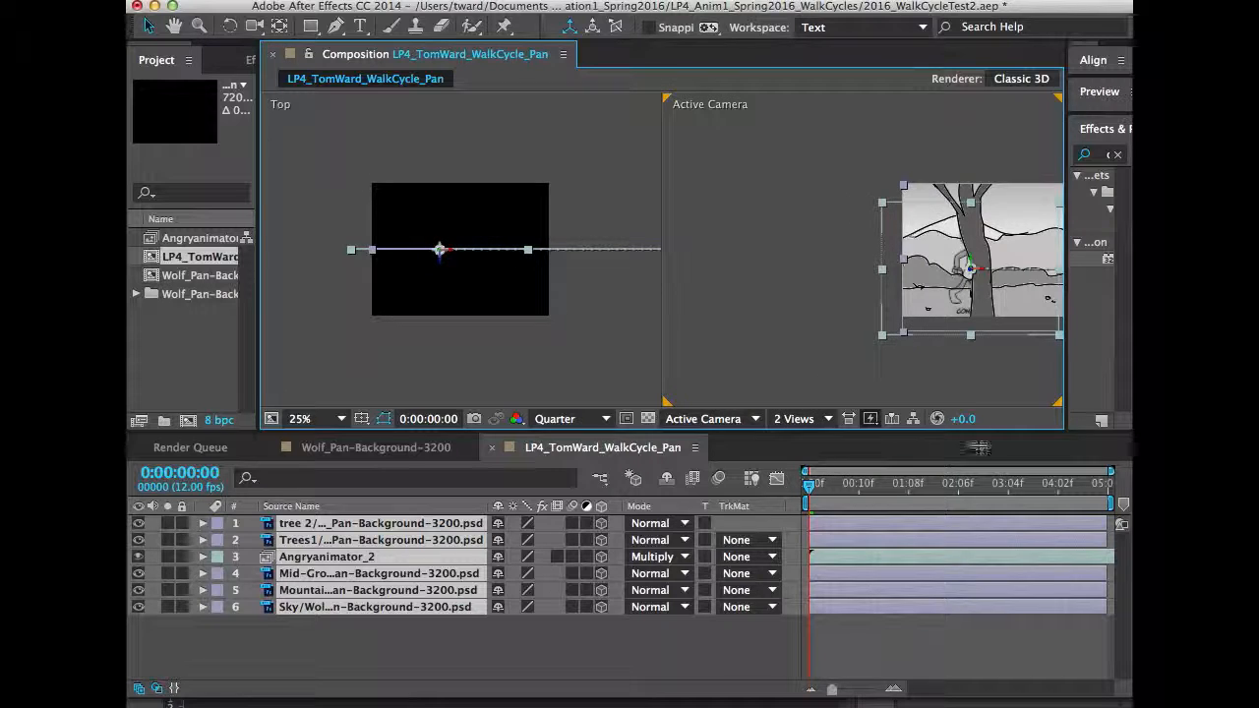
{"action": "key", "text": "h"}
{"action": "left_click_drag", "start_coordinate": [935, 251], "coordinate": [806, 246]}
{"action": "key", "text": "v"}
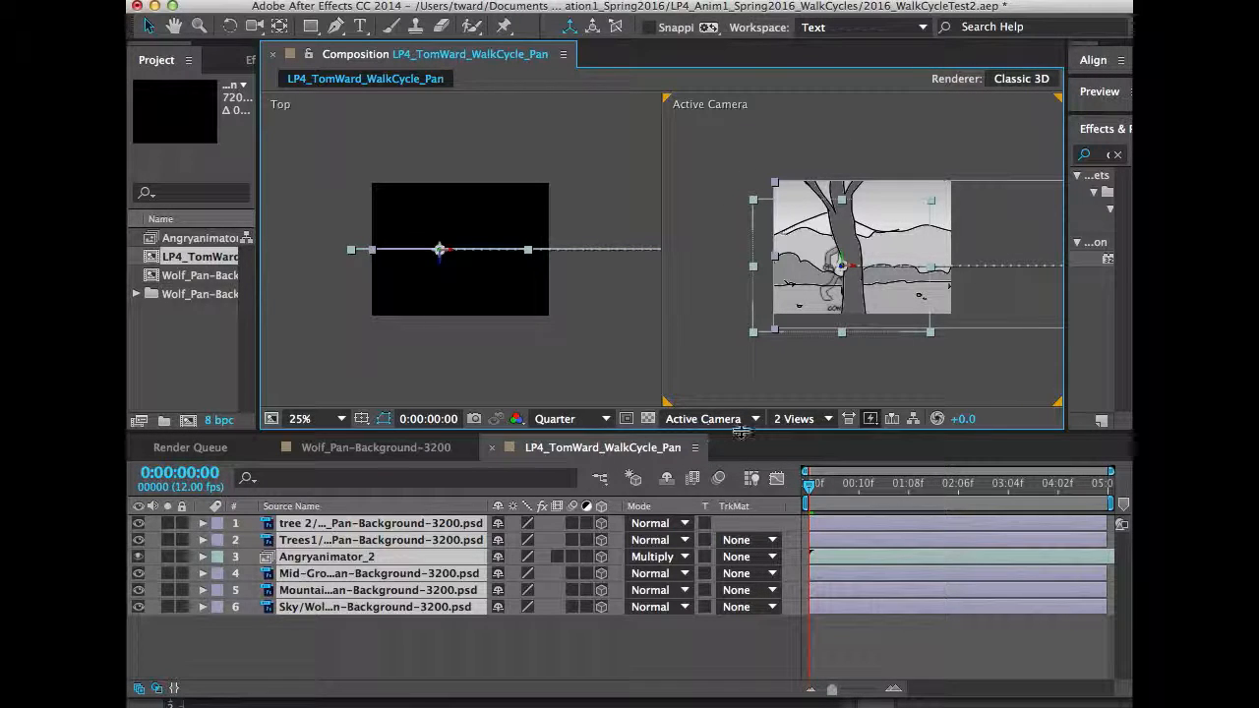
- Examine the Sky layer edge-on in the Top view, from its anchor point back to the composition frame
{"action": "left_click", "coordinate": [606, 362]}
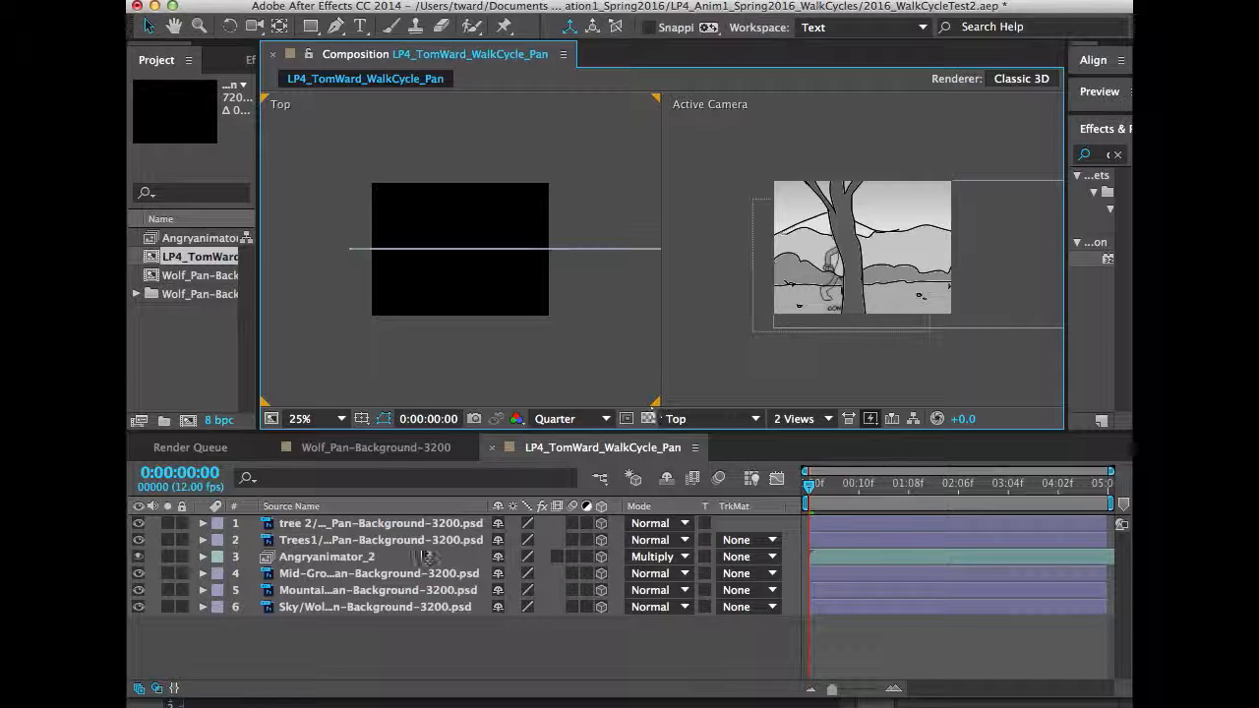
{"action": "left_click", "coordinate": [354, 607]}
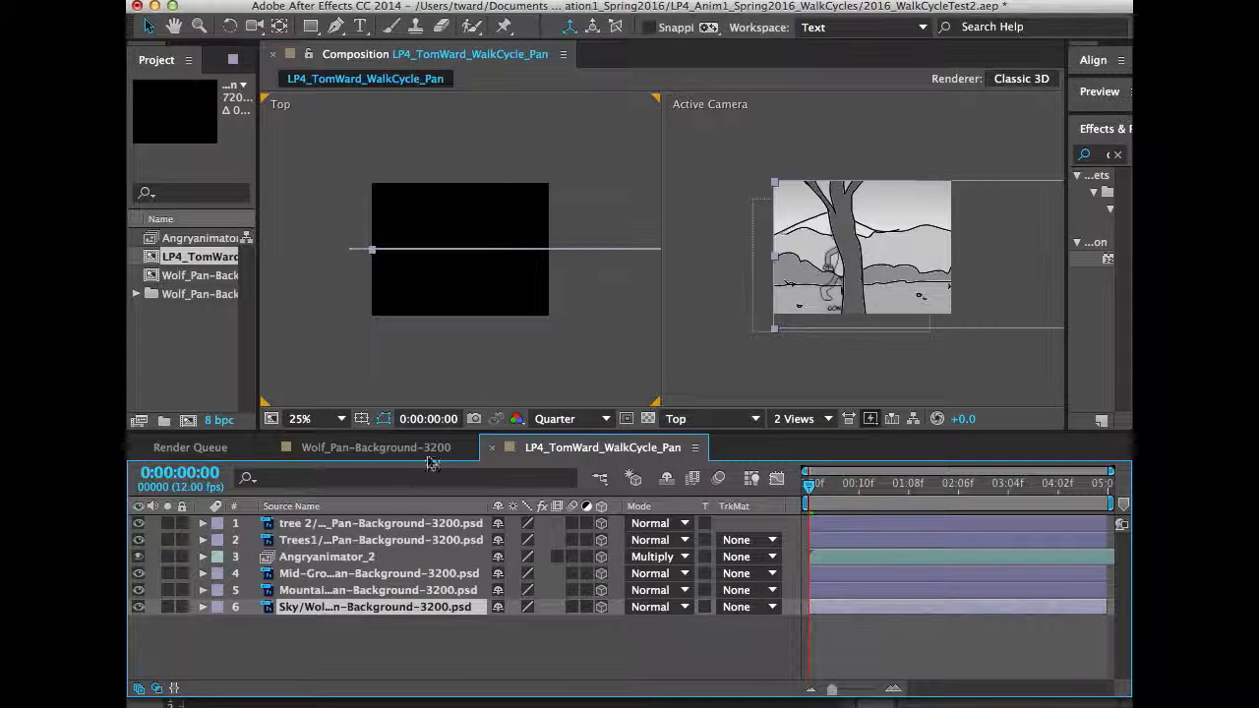
{"action": "key", "text": "comma"}
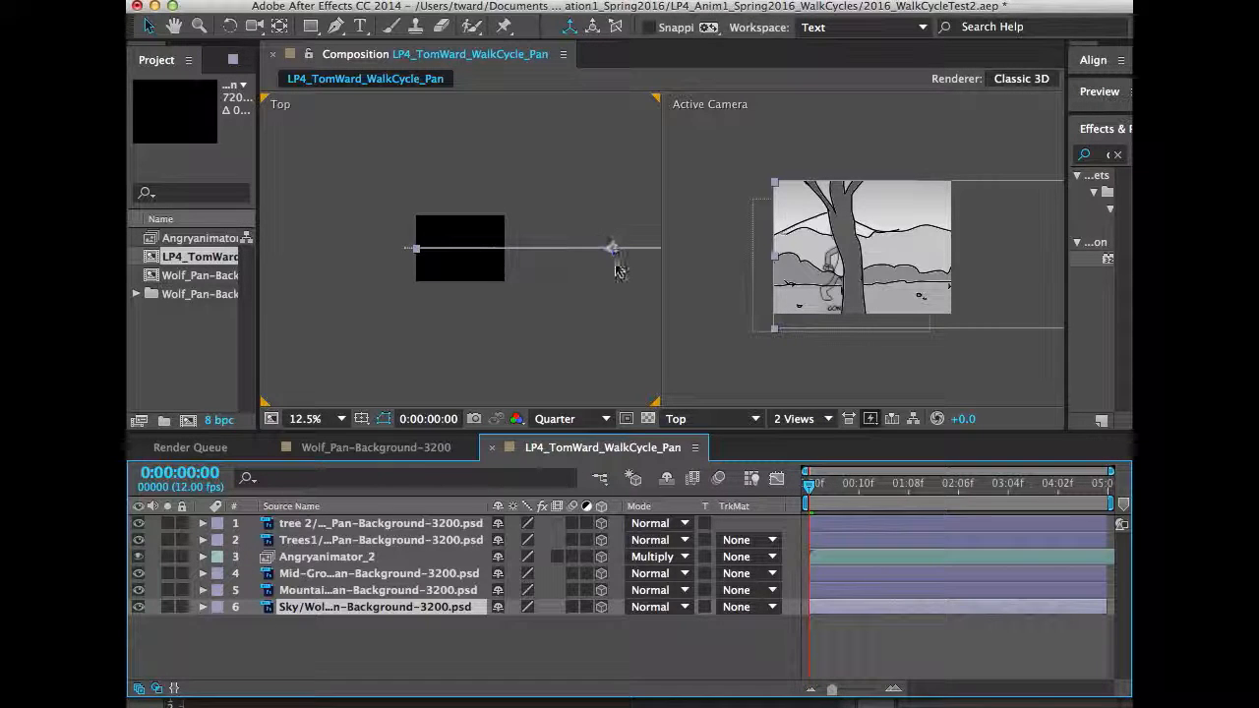
{"action": "key", "text": "h"}
{"action": "left_click_drag", "start_coordinate": [613, 301], "coordinate": [450, 309]}
{"action": "key", "text": "period"}
{"action": "key", "text": "period"}
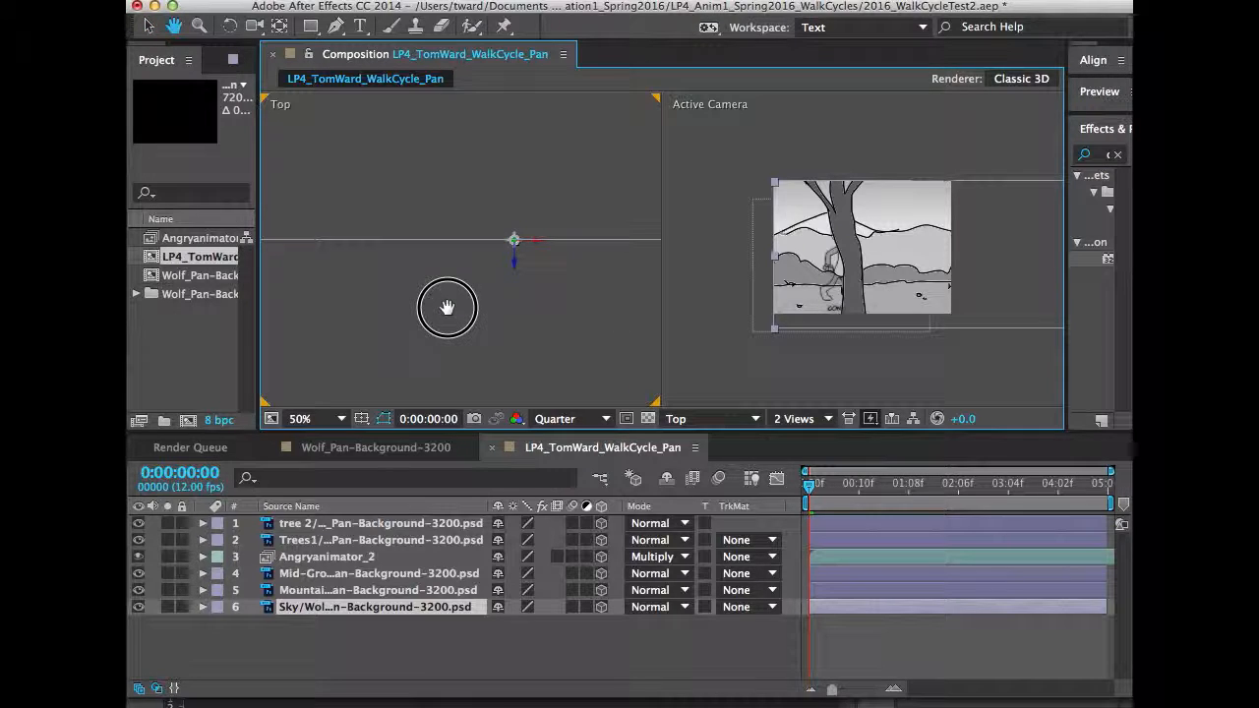
{"action": "key", "text": "v"}
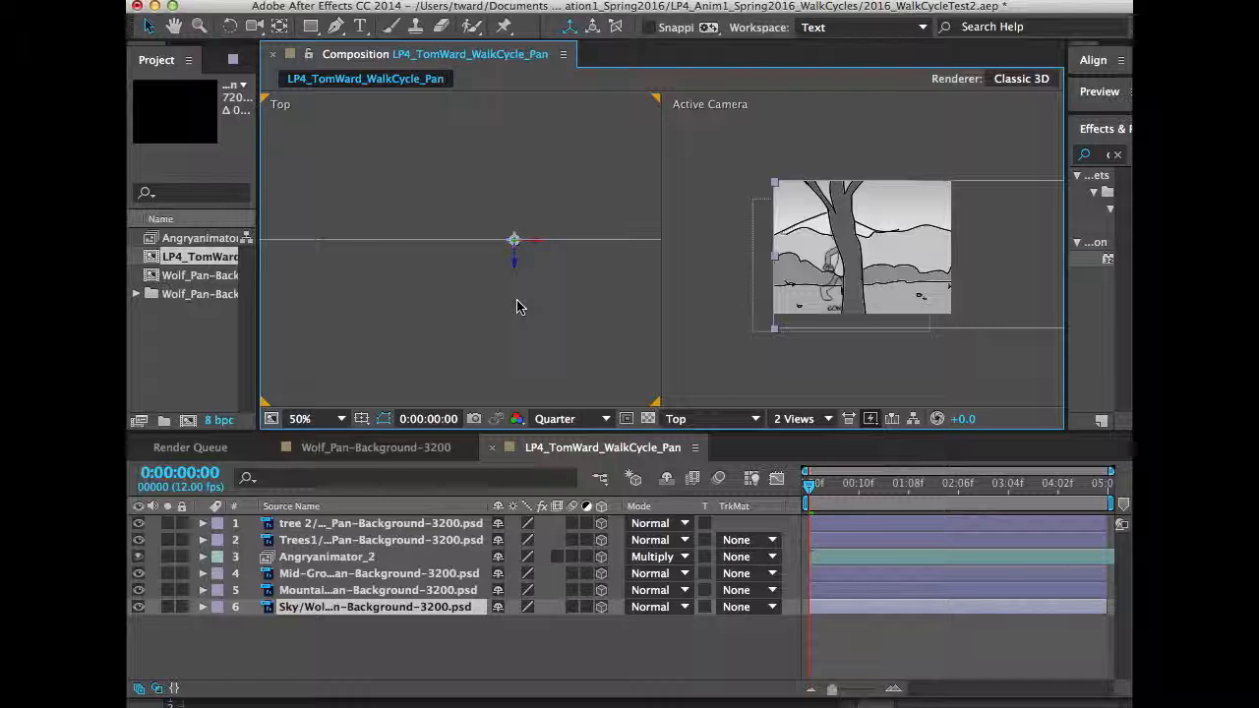
{"action": "key", "text": "h"}
{"action": "left_click_drag", "start_coordinate": [517, 309], "coordinate": [696, 325]}
{"action": "mouse_move", "coordinate": [455, 315]}
{"action": "left_mouse_down"}
{"action": "mouse_move", "coordinate": [489, 317]}
{"action": "mouse_move", "coordinate": [452, 323]}
{"action": "left_mouse_up"}
{"action": "key", "text": "v"}
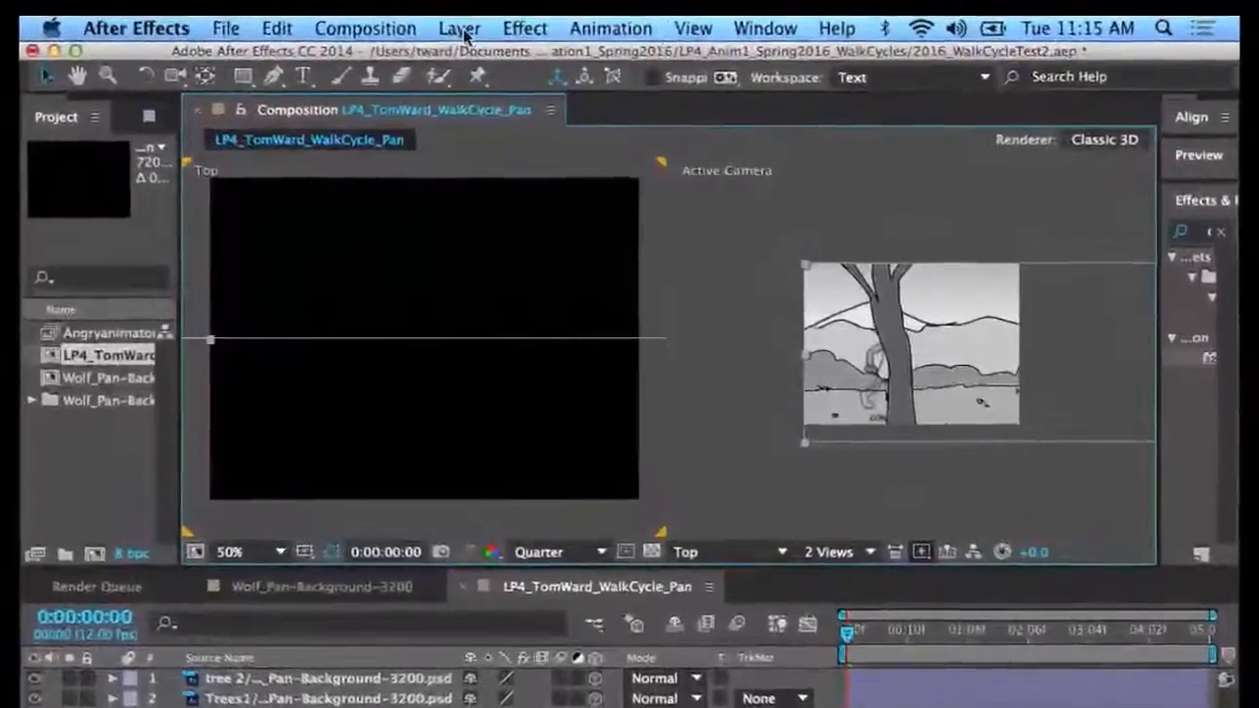
- Start a new camera layer with the type One-Node Camera
{"action": "left_click", "coordinate": [473, 9]}
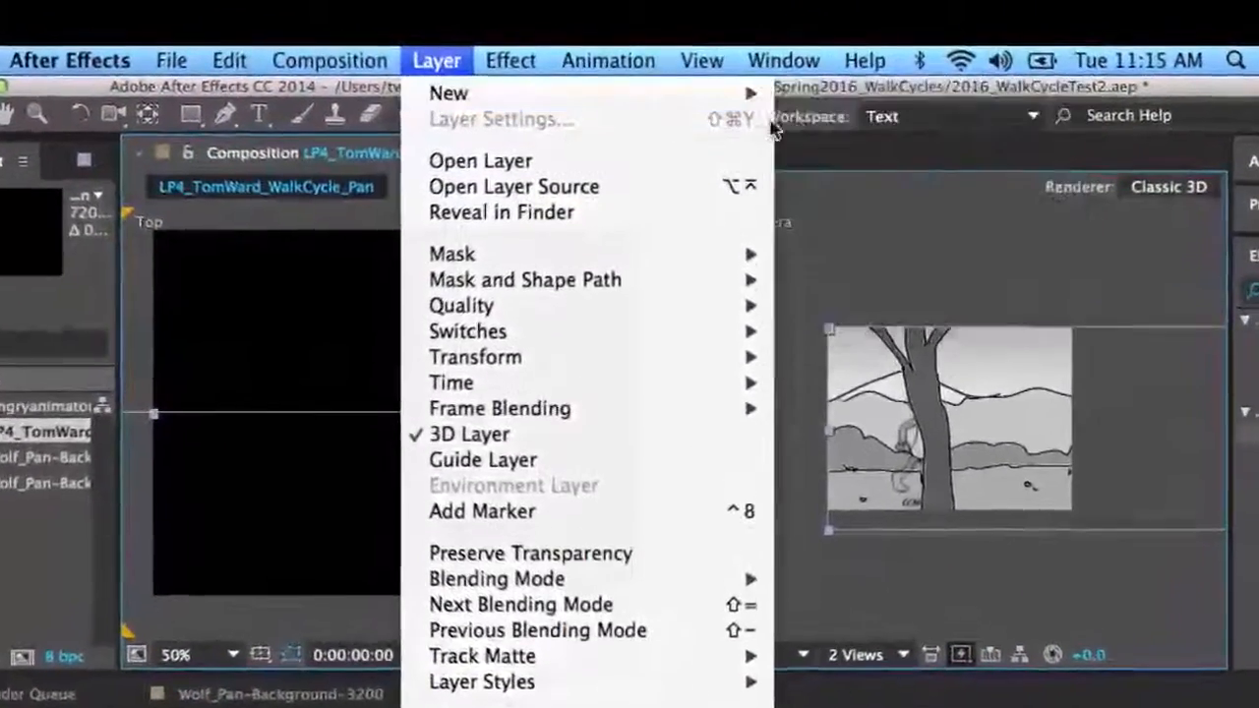
{"action": "mouse_move", "coordinate": [694, 99]}
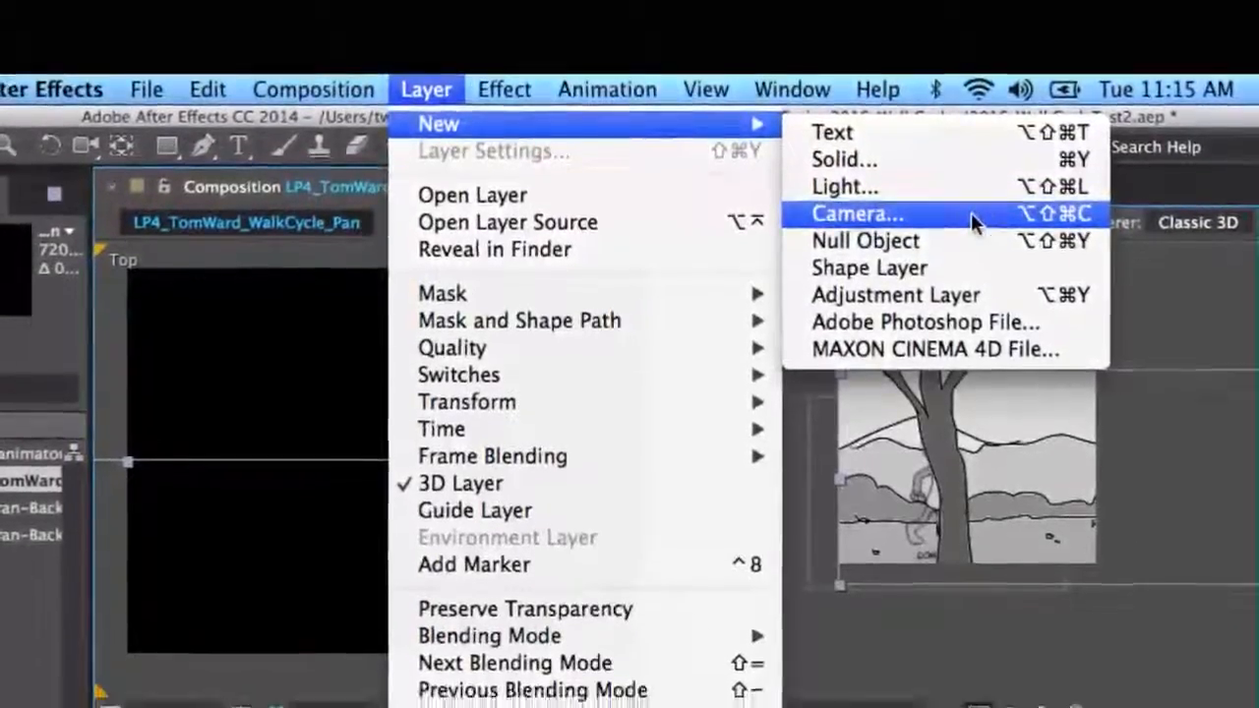
{"action": "left_click", "coordinate": [973, 232]}
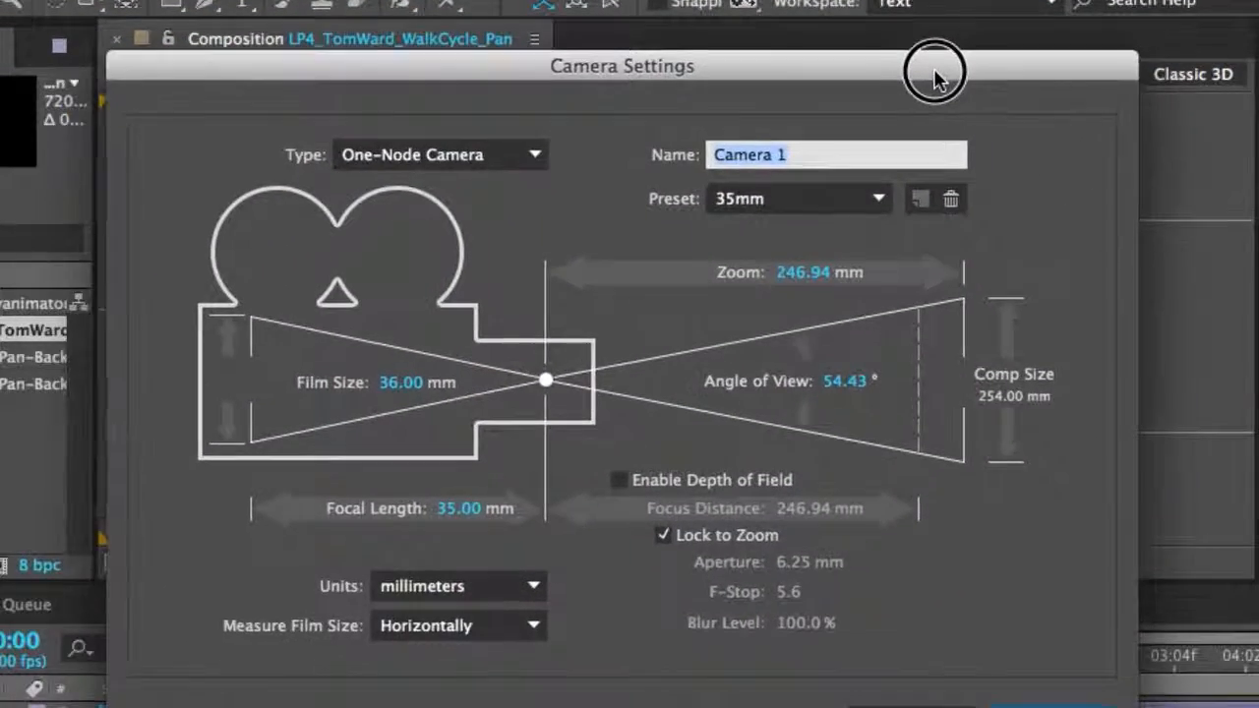
{"action": "left_click_drag", "start_coordinate": [934, 77], "coordinate": [918, 72]}
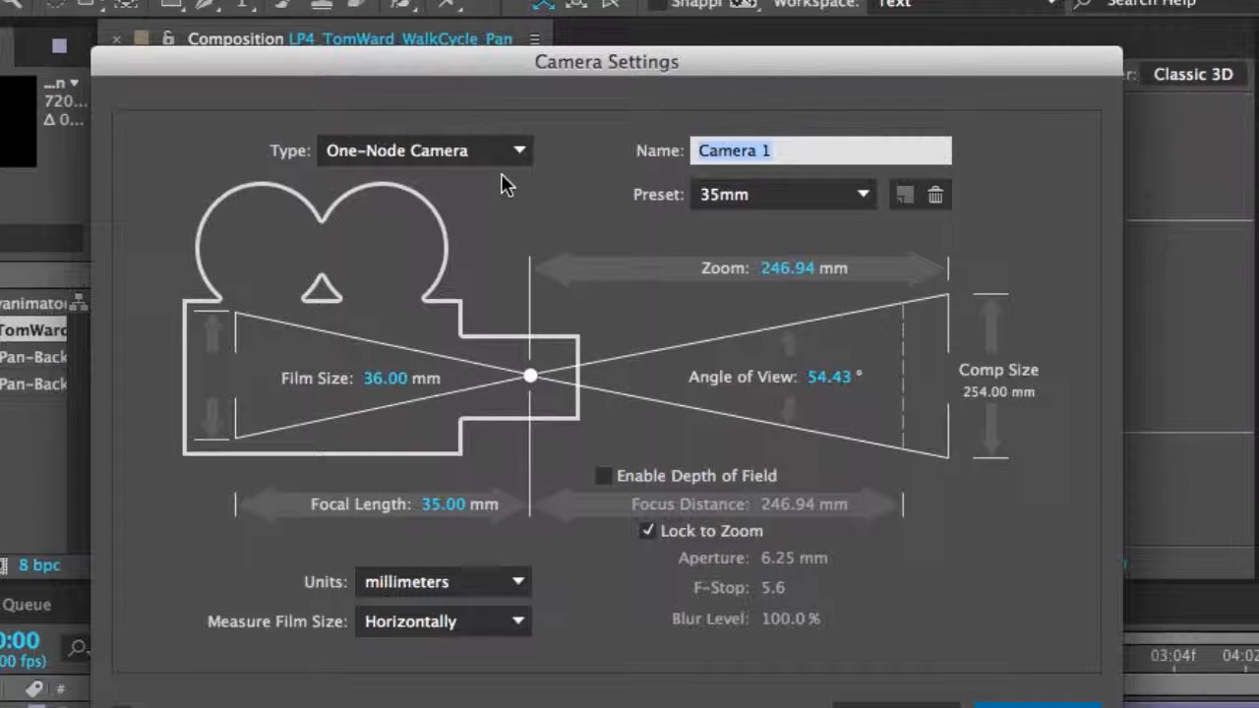
{"action": "left_click", "coordinate": [519, 150]}
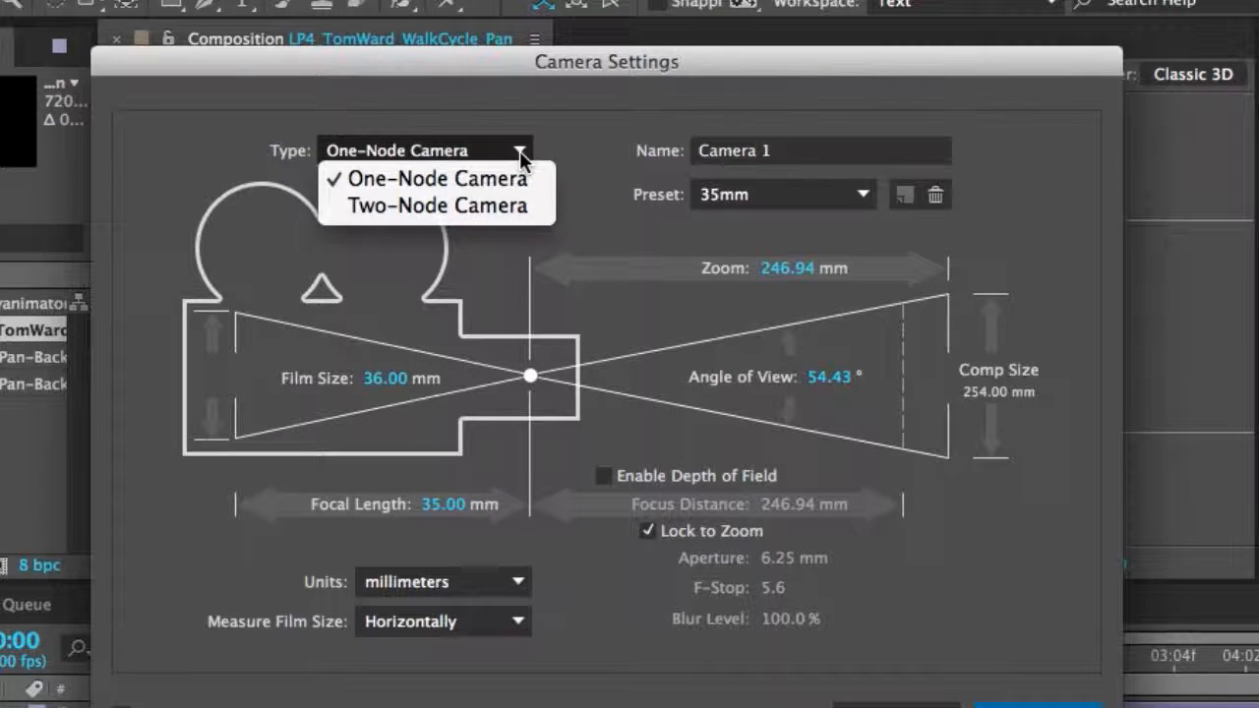
{"action": "left_click", "coordinate": [477, 210]}
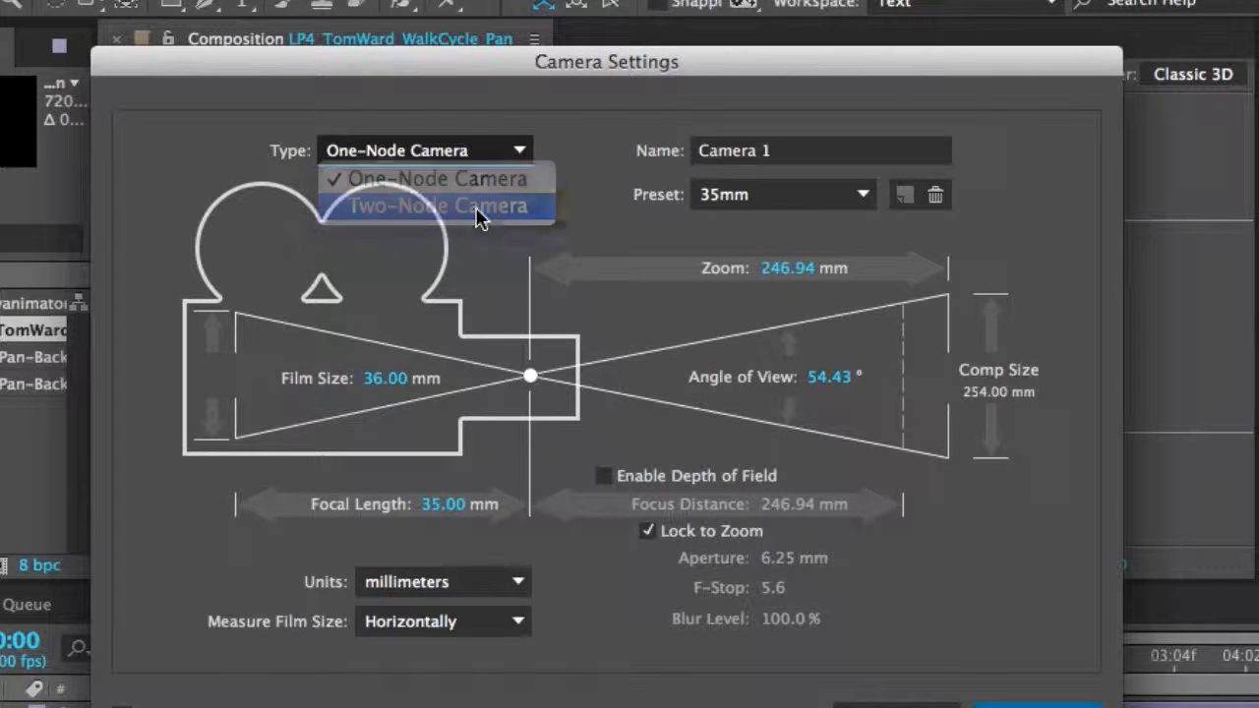
{"action": "left_click", "coordinate": [521, 153]}
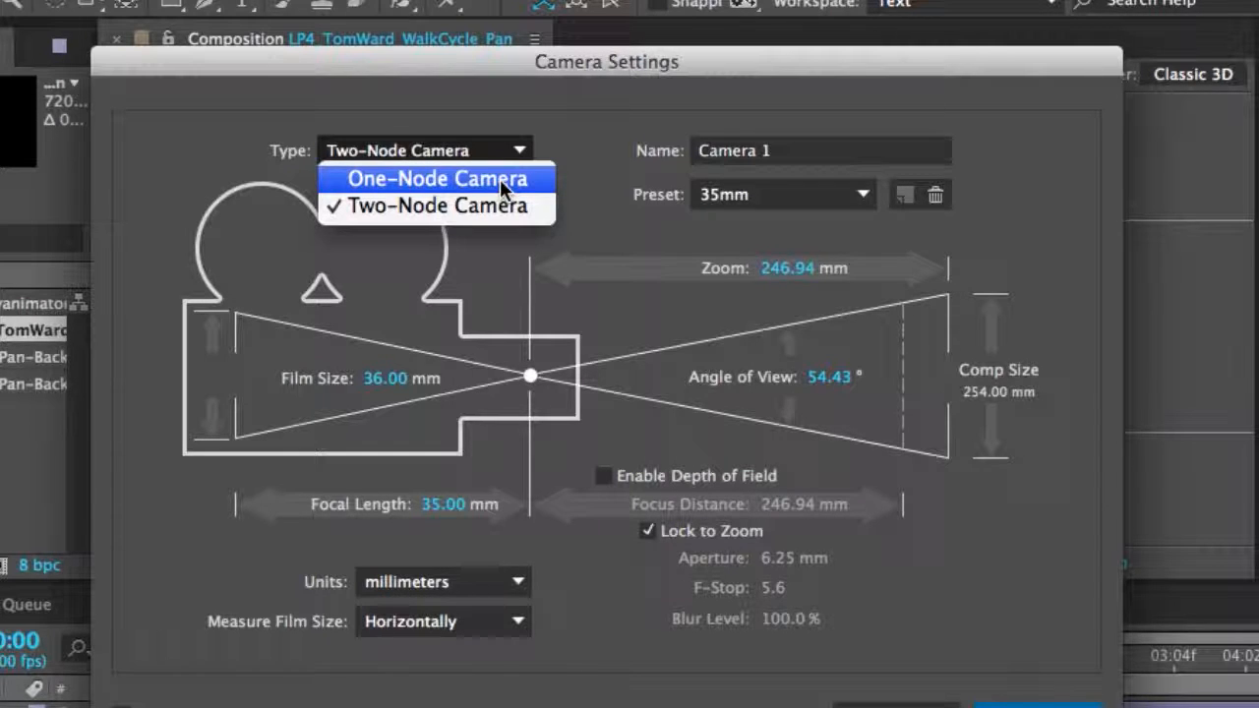
{"action": "left_click", "coordinate": [499, 179]}
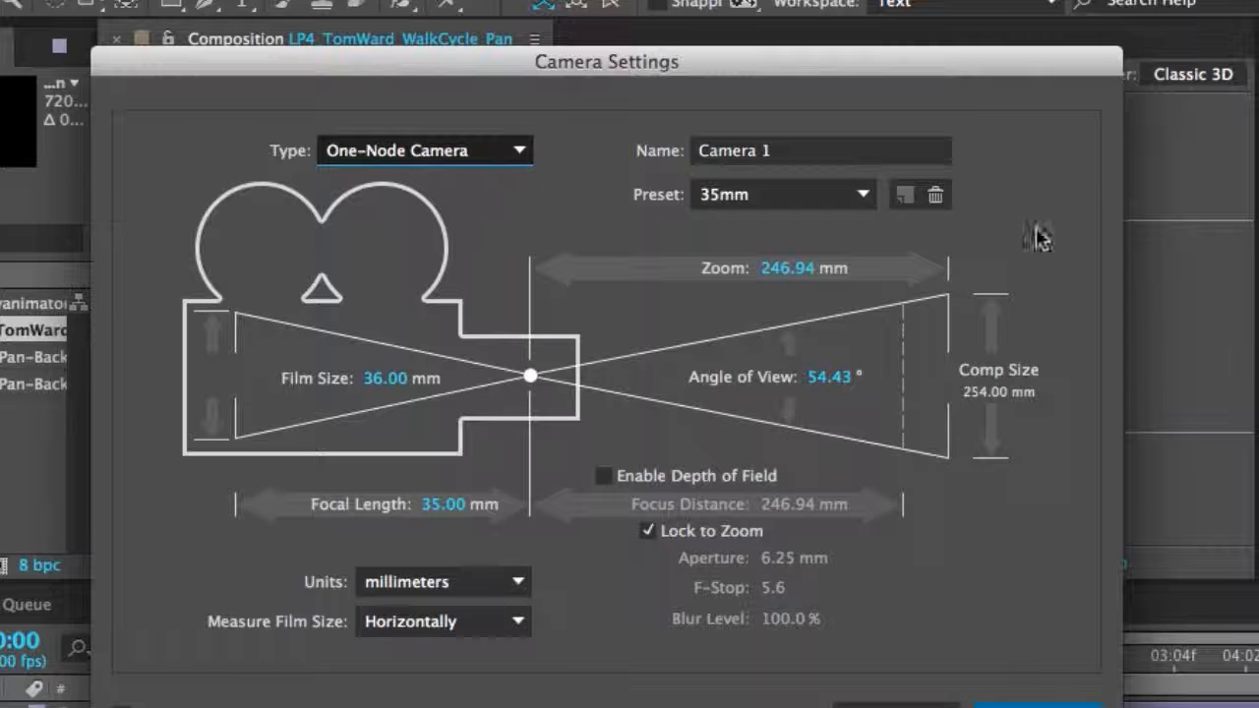
- Create the camera with the 35mm preset and depth of field turned off
{"action": "left_click", "coordinate": [862, 196]}
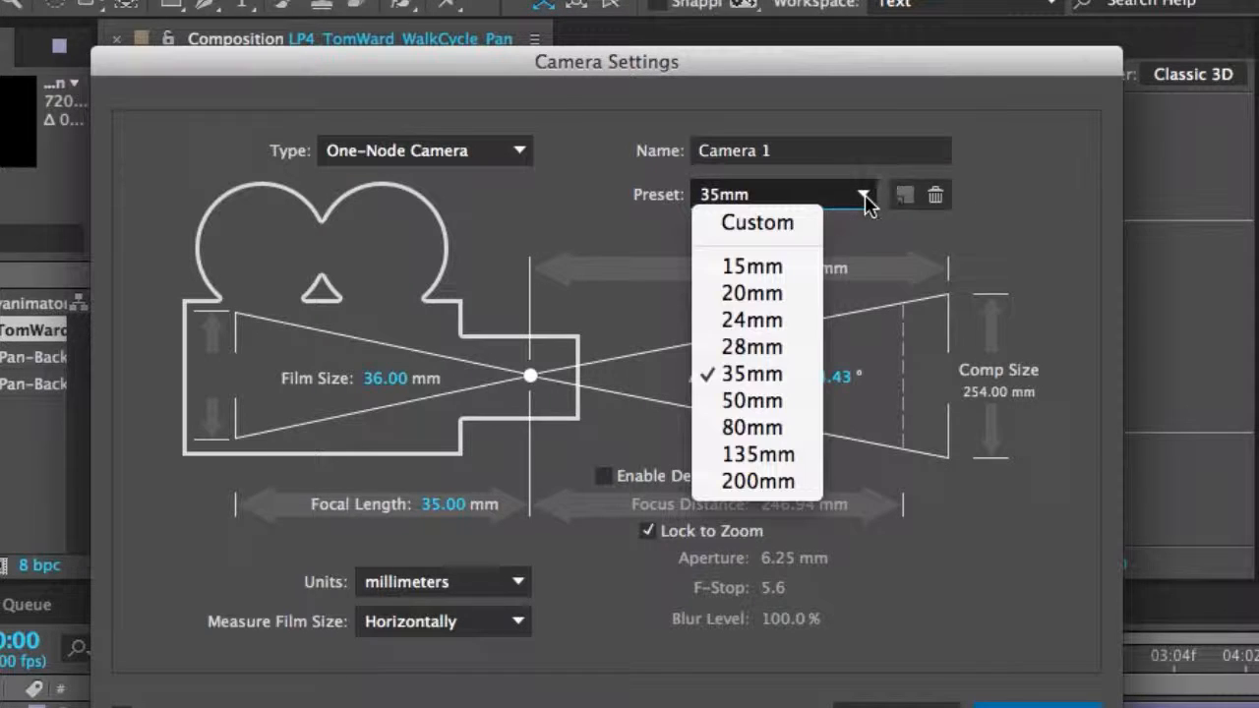
{"action": "left_click", "coordinate": [761, 374]}
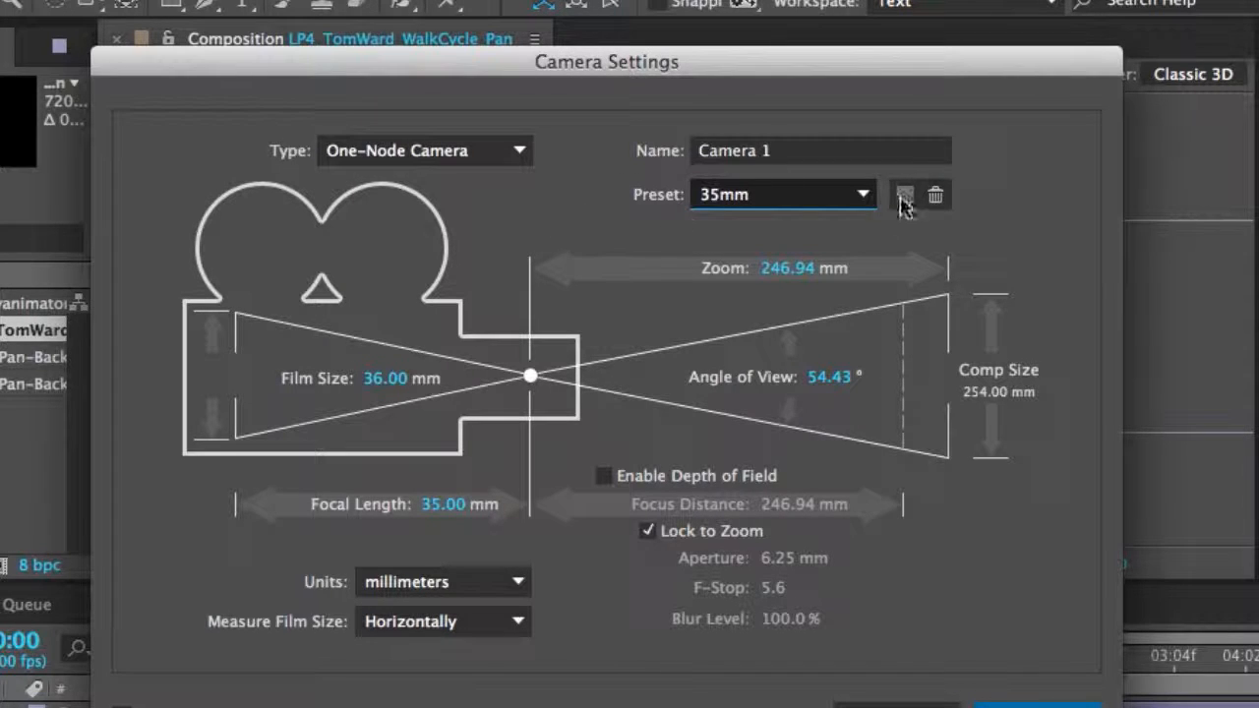
{"action": "left_click", "coordinate": [606, 478]}
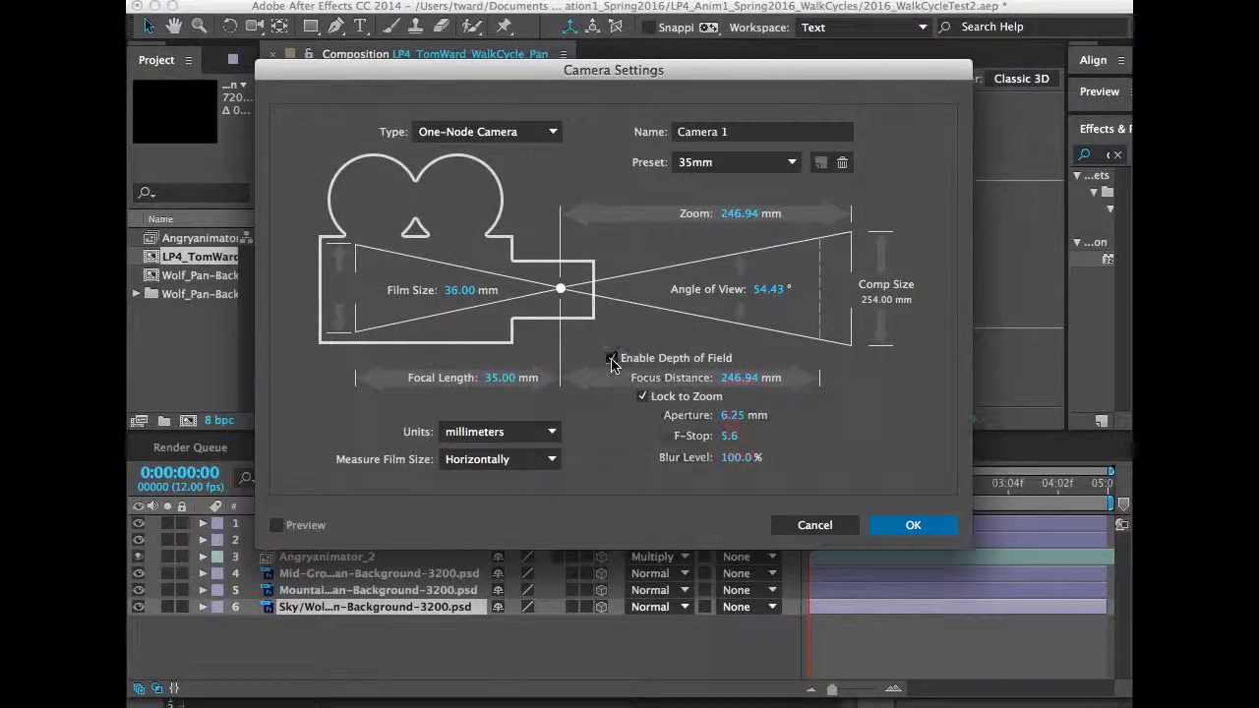
{"action": "left_click", "coordinate": [612, 359]}
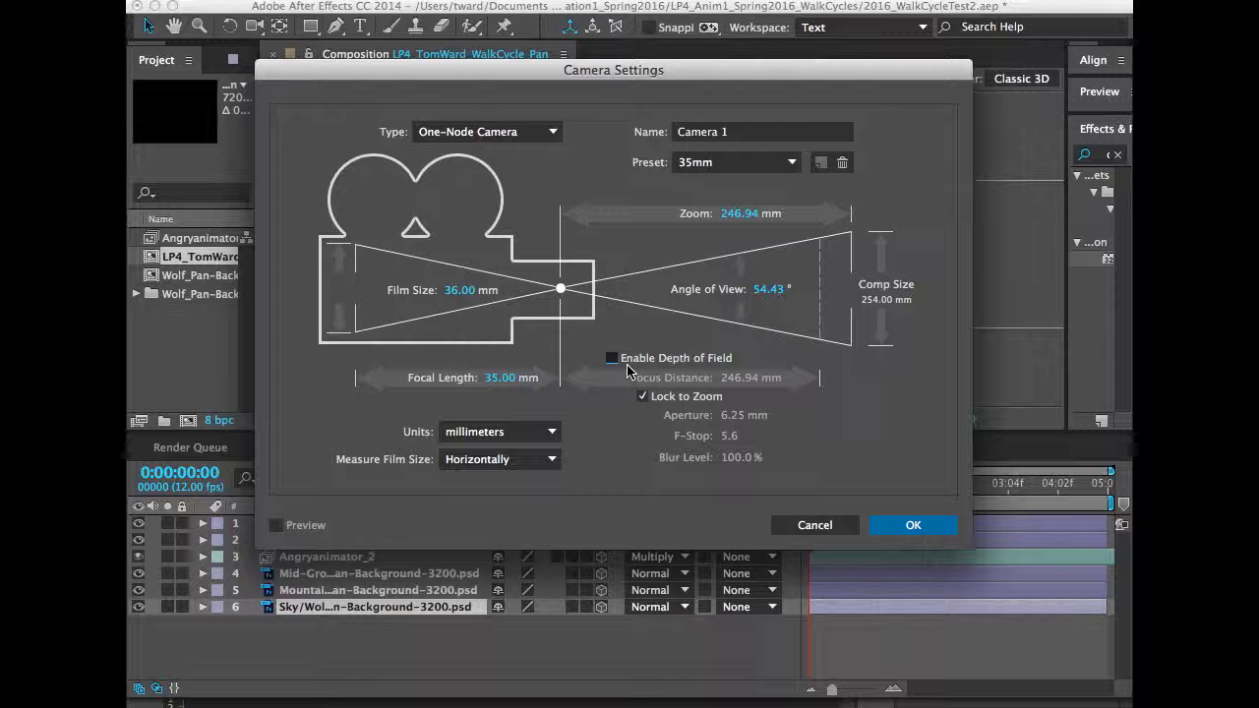
{"action": "left_click", "coordinate": [912, 523]}
{"action": "left_click", "coordinate": [918, 528]}
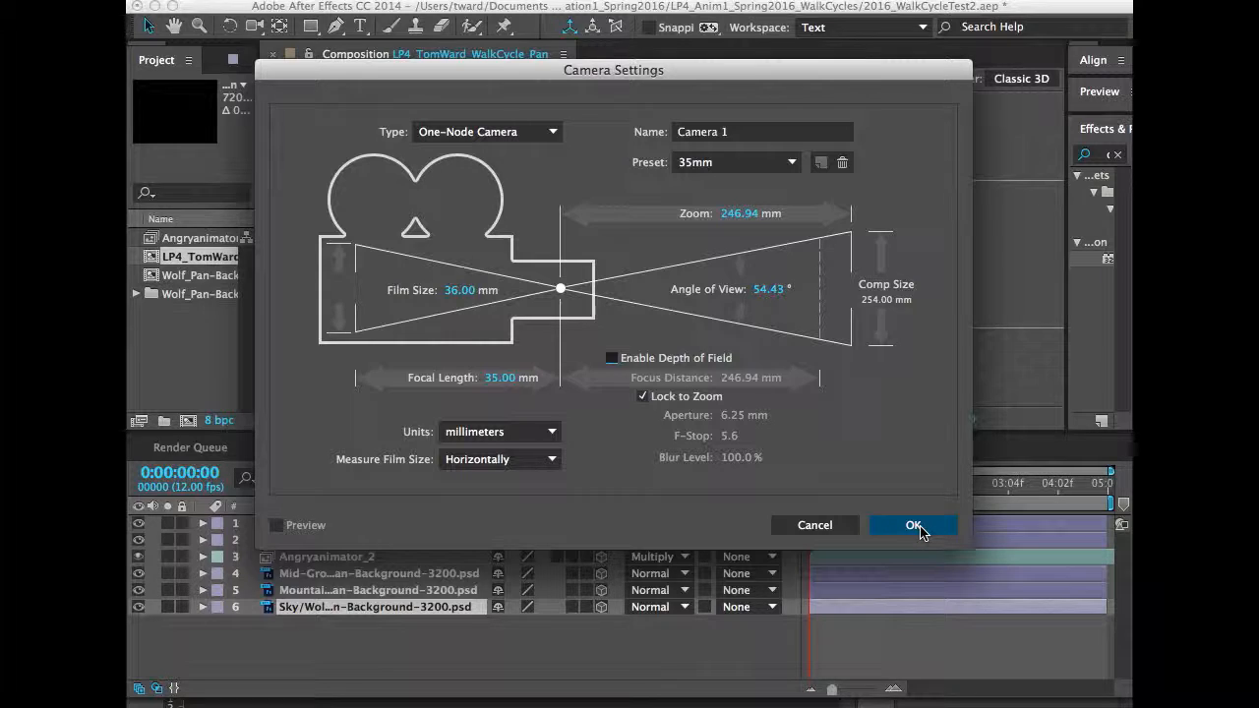
{"action": "left_click", "coordinate": [920, 526]}
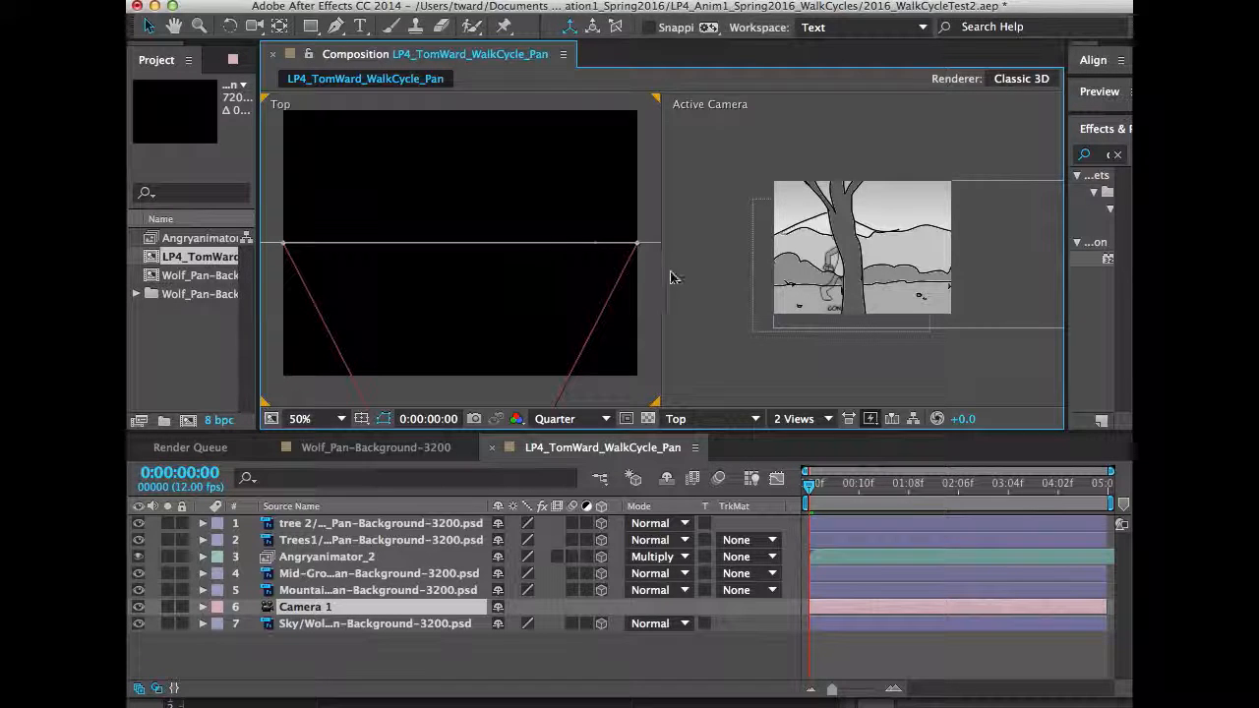
- Try pulling the camera away from the layers in the Top view, and undo the move
{"action": "key", "text": "comma"}
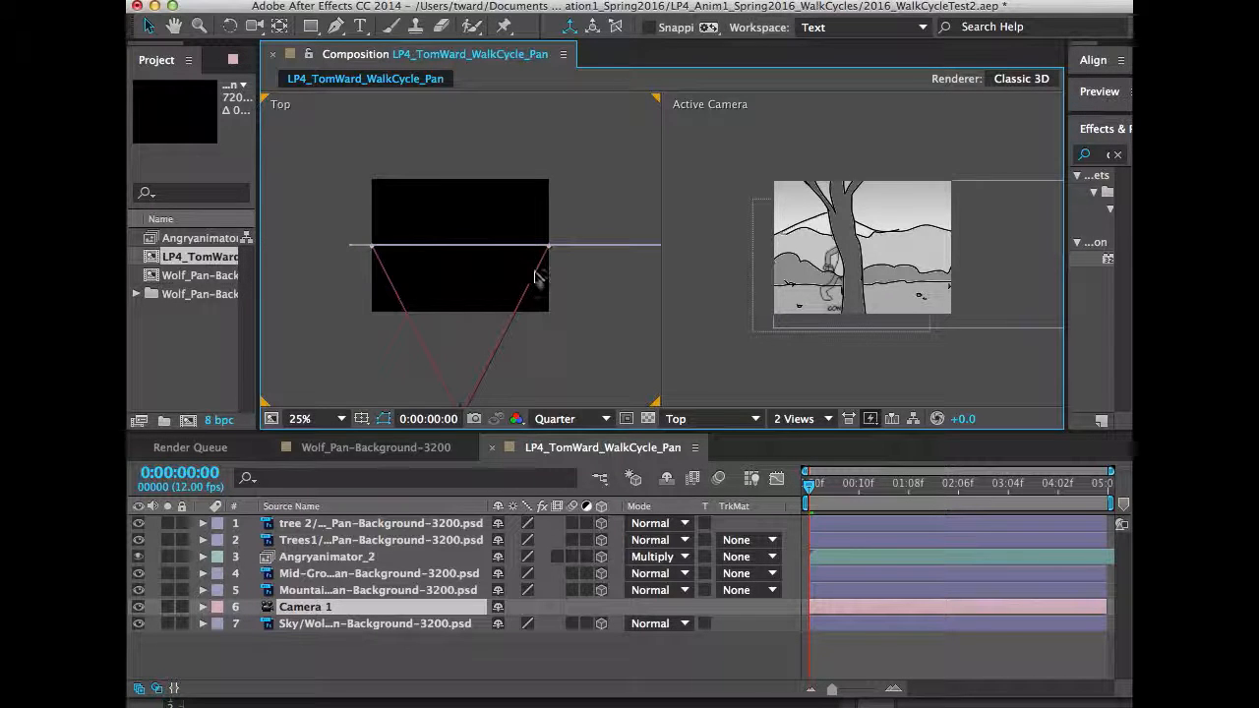
{"action": "left_click_drag", "start_coordinate": [609, 310], "coordinate": [615, 224]}
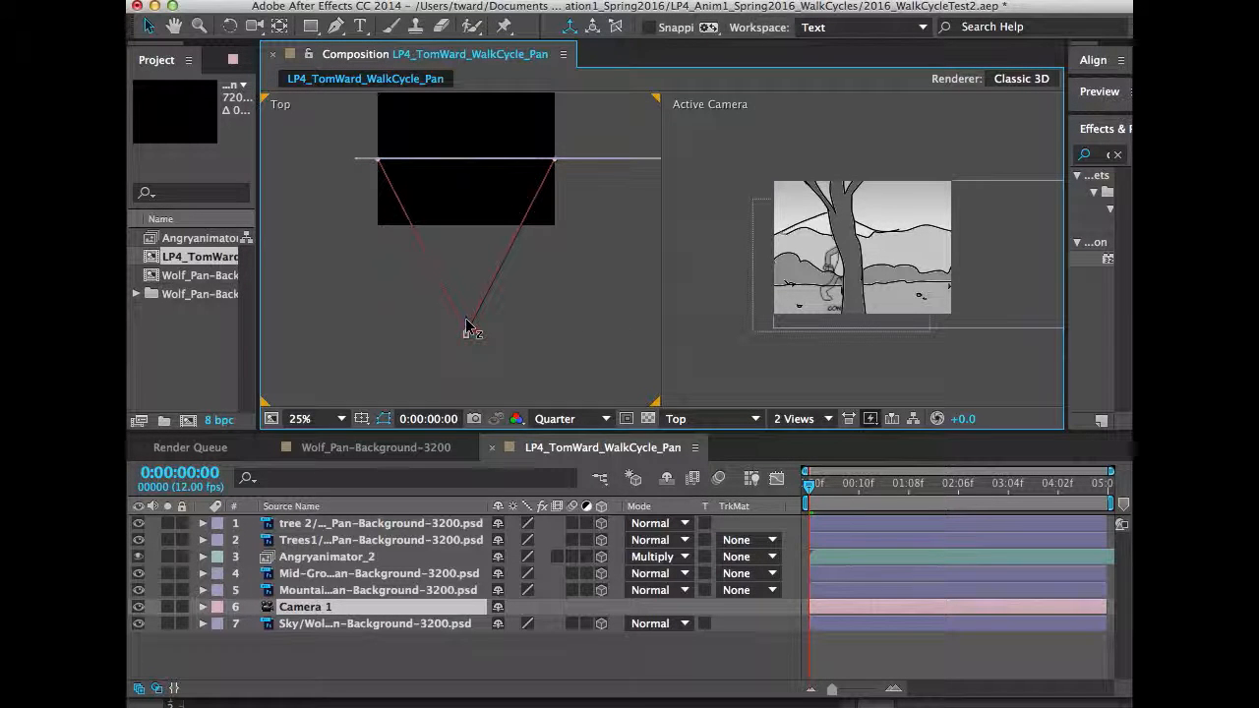
{"action": "left_click_drag", "start_coordinate": [467, 327], "coordinate": [444, 451]}
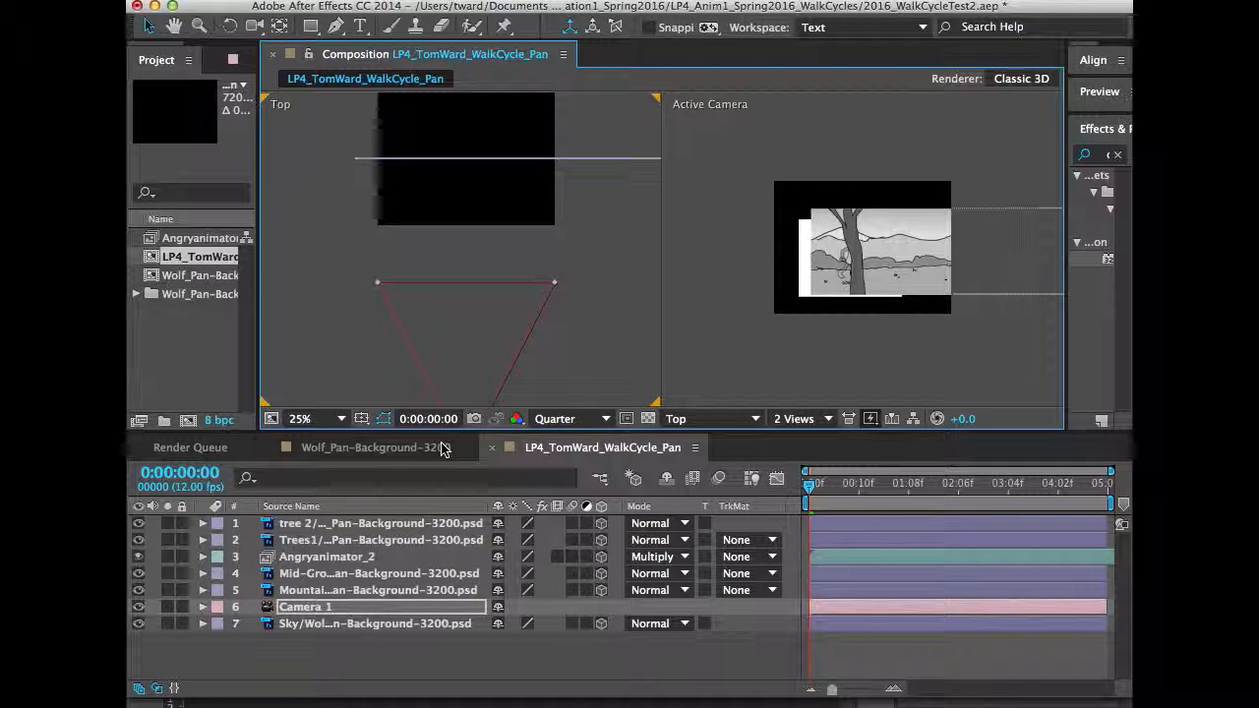
{"action": "key", "text": "super+z"}
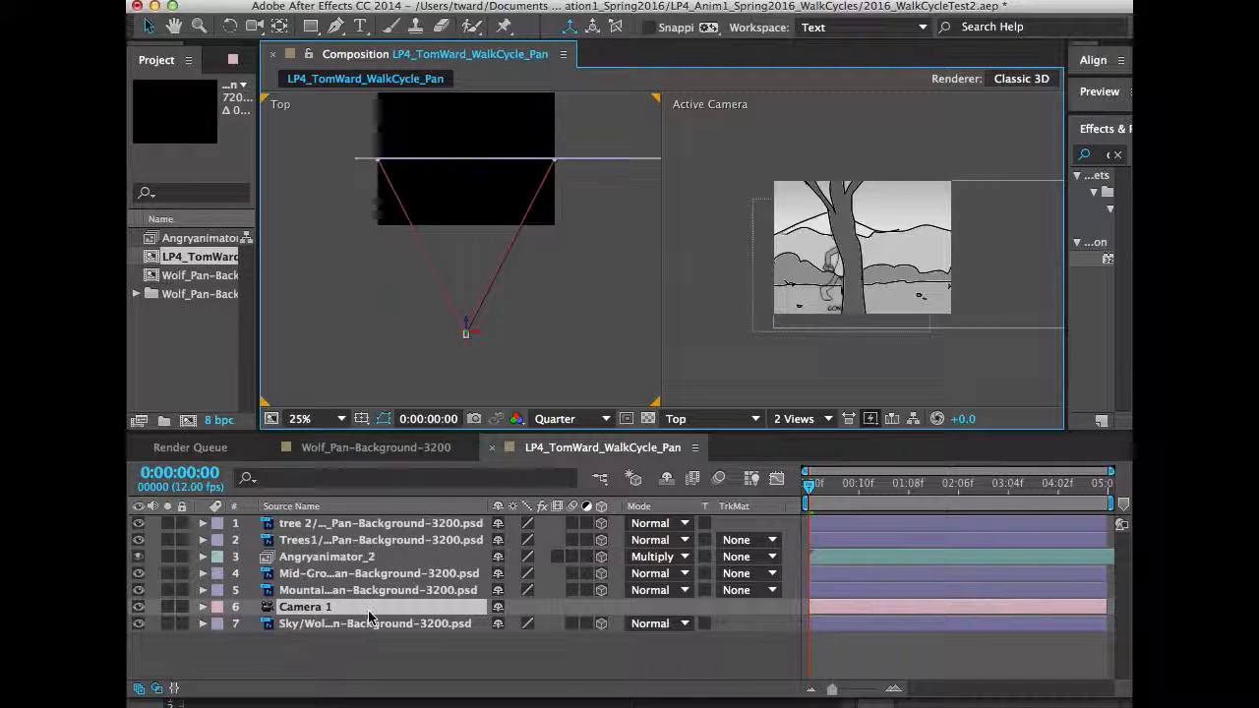
- Move the Camera 1 layer to the top of the layer stack, above tree 2
{"action": "left_click", "coordinate": [300, 627]}
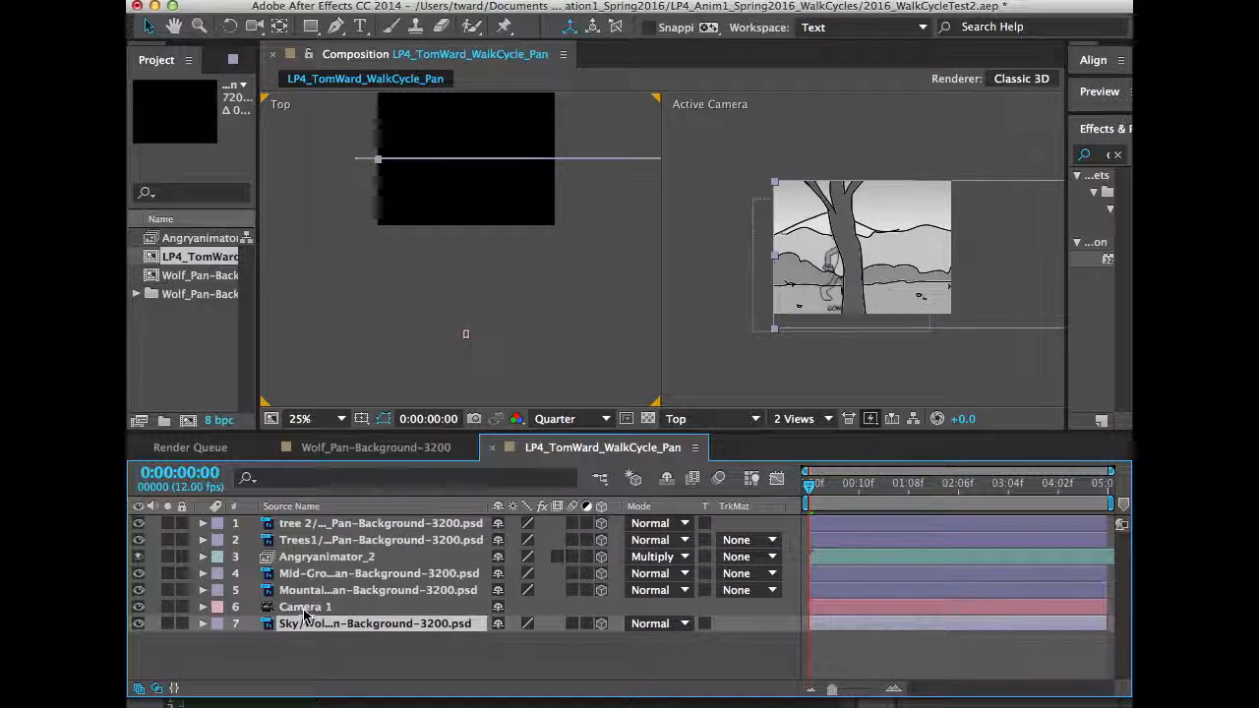
{"action": "left_click", "coordinate": [305, 609]}
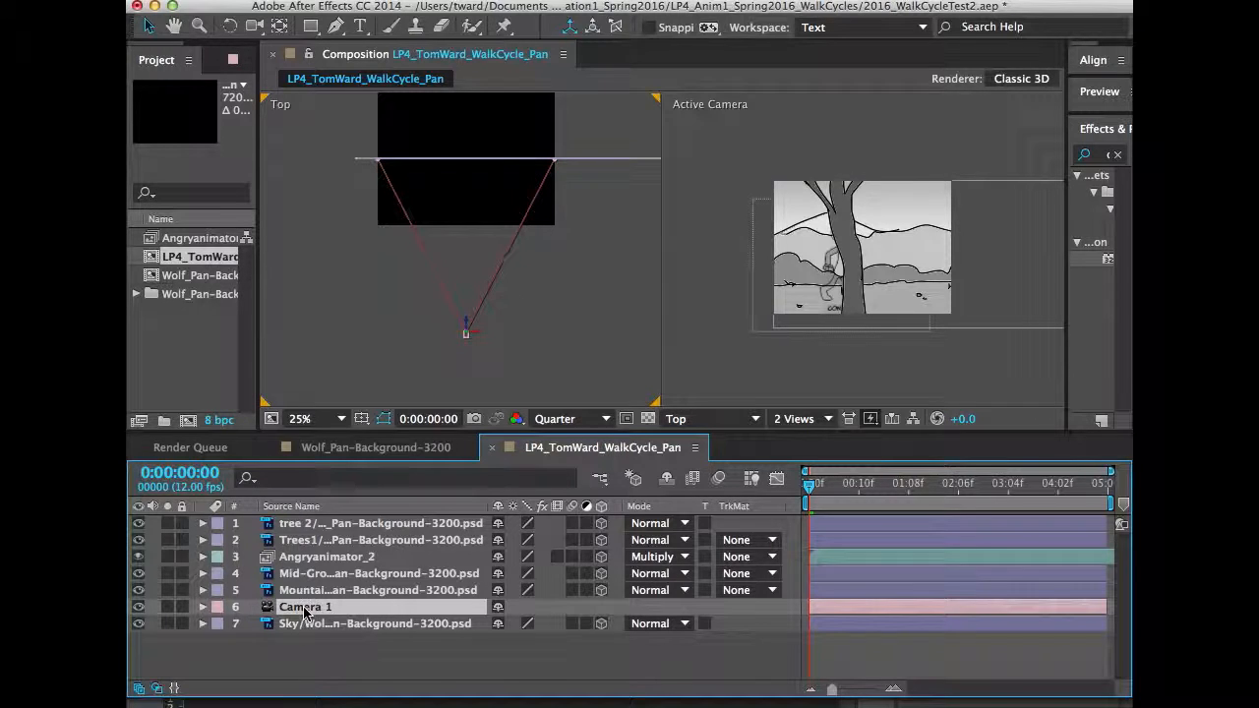
{"action": "left_click_drag", "start_coordinate": [312, 609], "coordinate": [323, 523]}
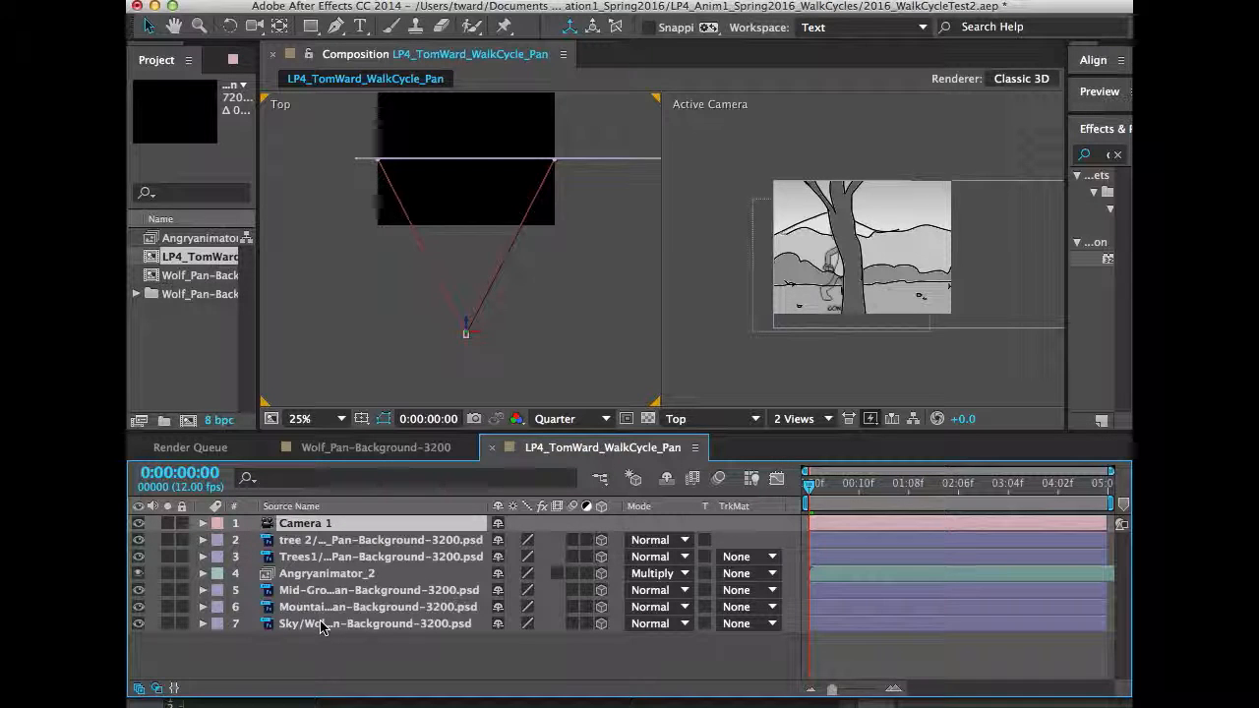
- Push the Sky layer back in depth to a Z position of 609
{"action": "left_click", "coordinate": [286, 626]}
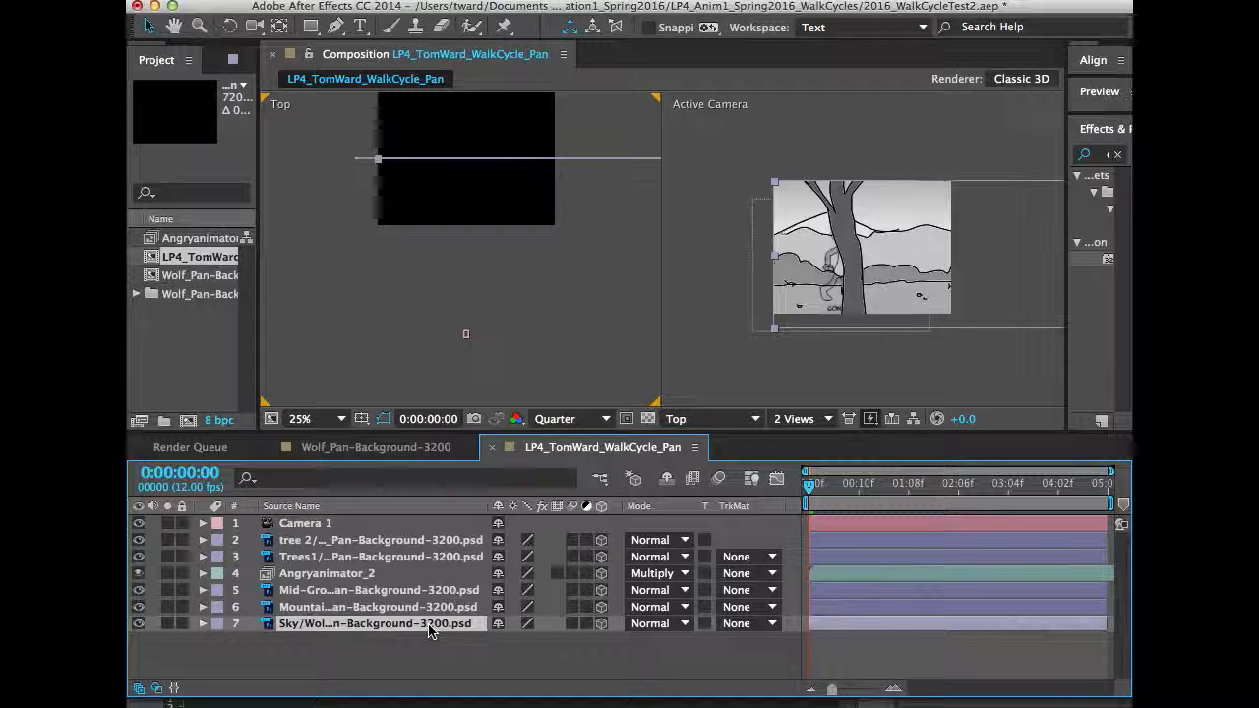
{"action": "key", "text": "p"}
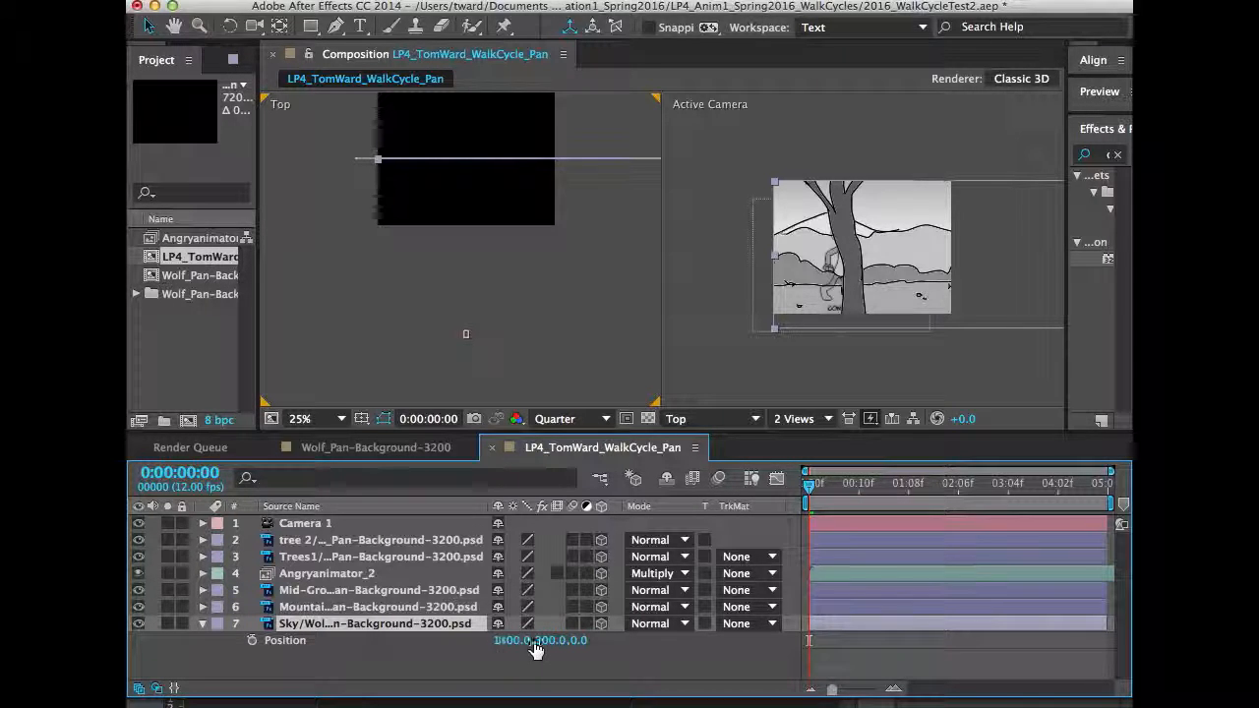
{"action": "left_click", "coordinate": [580, 640]}
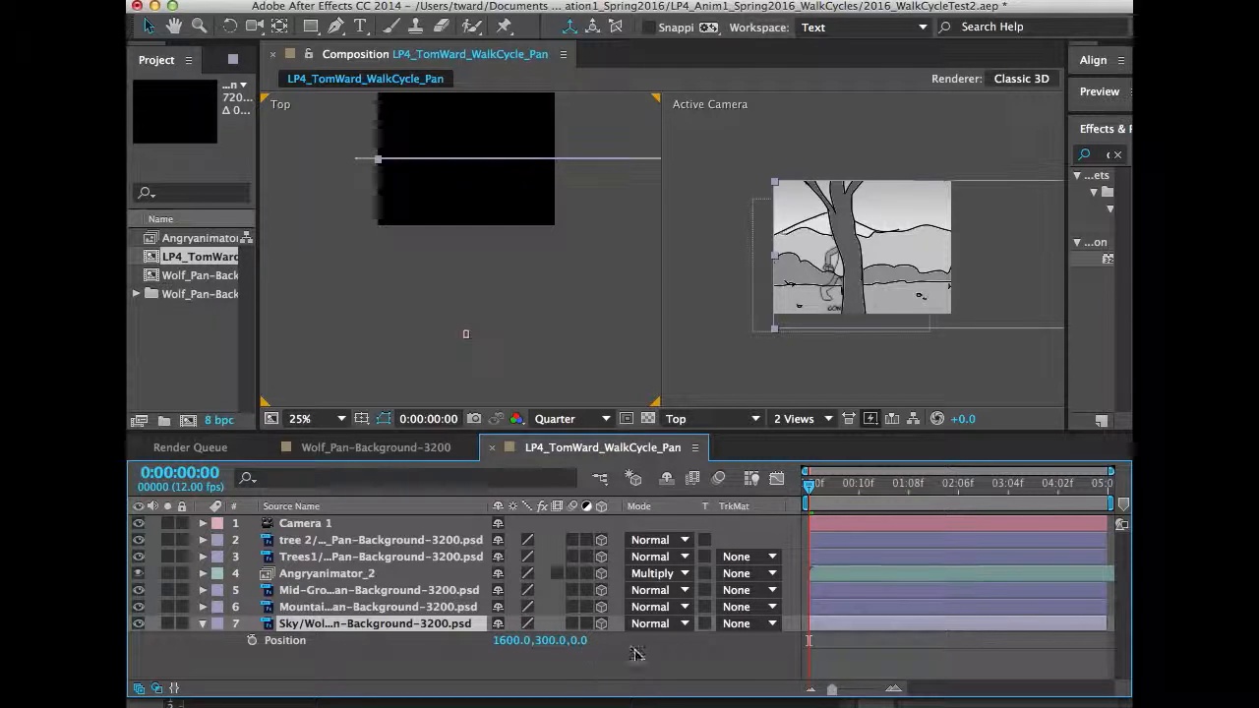
{"action": "key", "text": "space"}
{"action": "left_click_drag", "start_coordinate": [561, 289], "coordinate": [550, 388]}
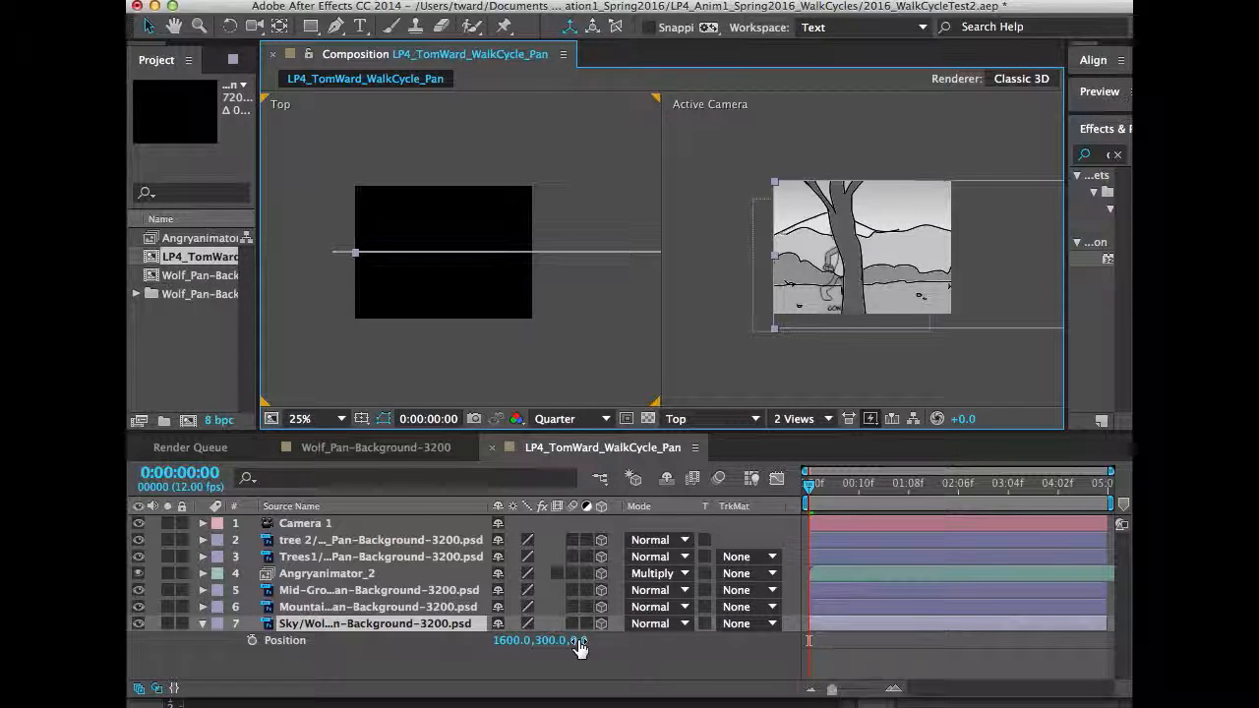
{"action": "left_click_drag", "start_coordinate": [578, 646], "coordinate": [776, 666]}
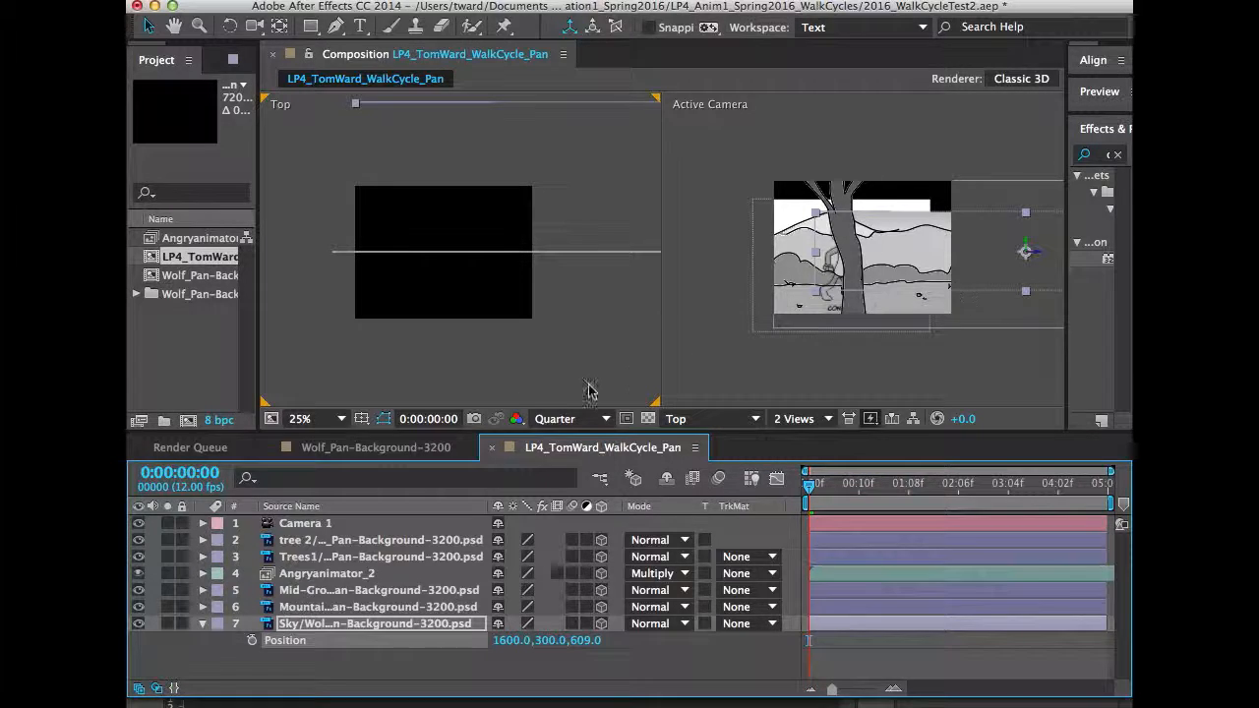
- Scale the Sky layer up to 201% and shift its X position to 2449 to fill the camera frame
{"action": "left_click", "coordinate": [331, 625]}
{"action": "key", "text": "s"}
{"action": "left_click_drag", "start_coordinate": [519, 646], "coordinate": [610, 654]}
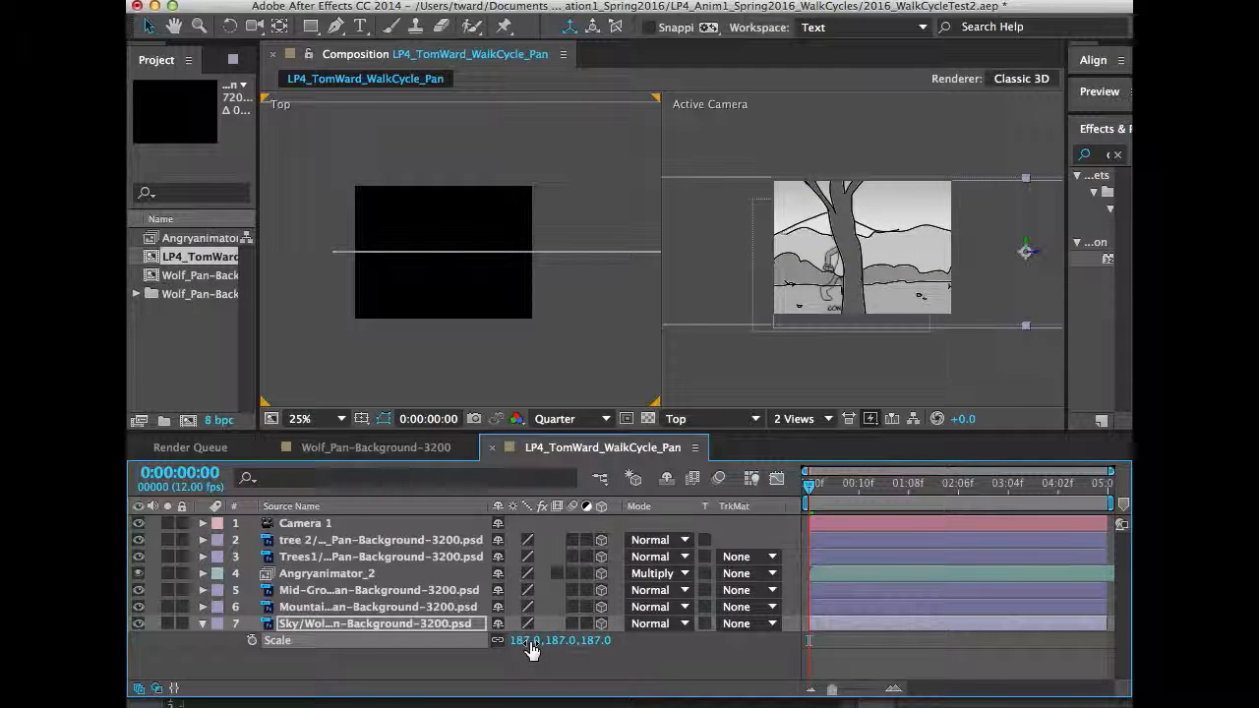
{"action": "key", "text": "p"}
{"action": "left_click_drag", "start_coordinate": [612, 651], "coordinate": [823, 665]}
{"action": "left_click_drag", "start_coordinate": [503, 651], "coordinate": [742, 637]}
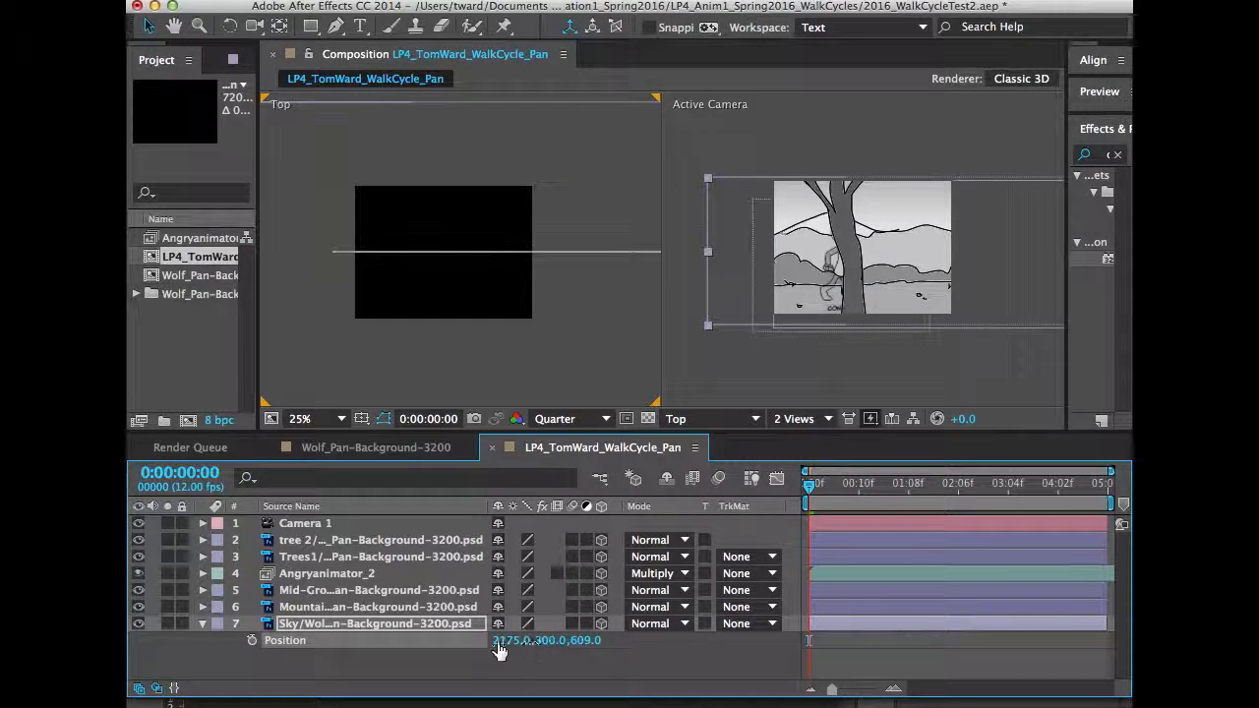
{"action": "left_click_drag", "start_coordinate": [506, 647], "coordinate": [718, 661]}
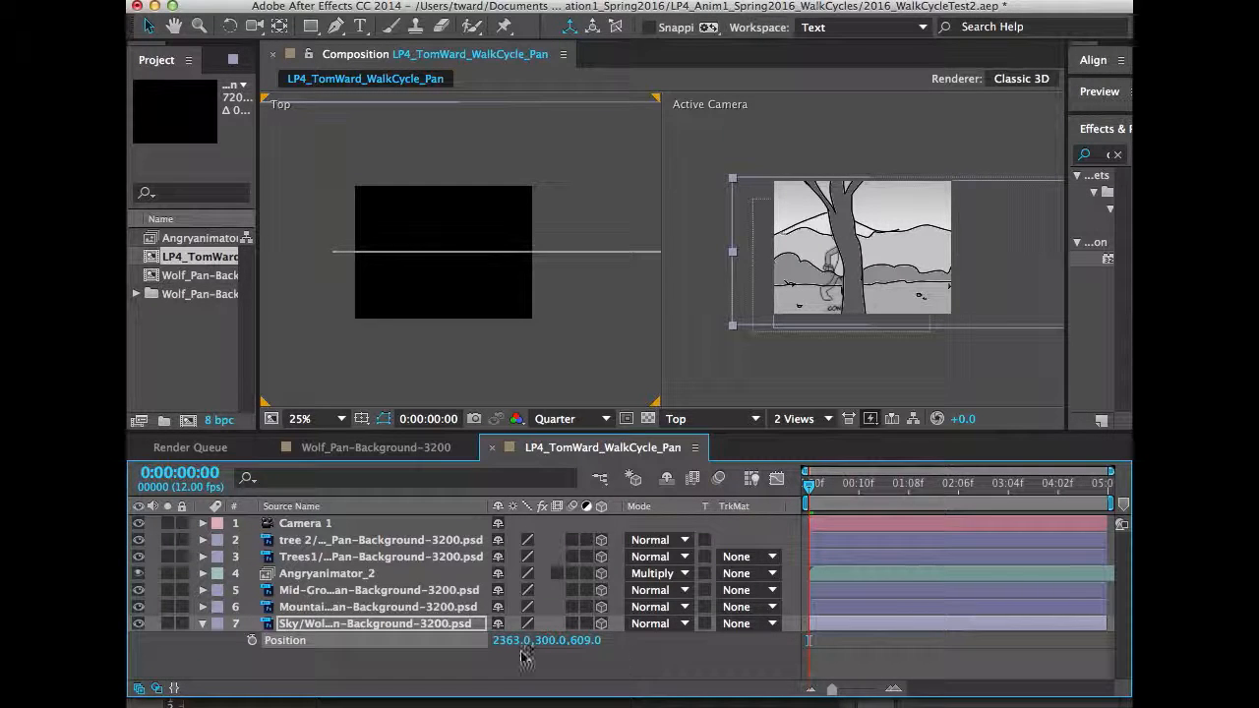
{"action": "left_click_drag", "start_coordinate": [528, 644], "coordinate": [593, 648]}
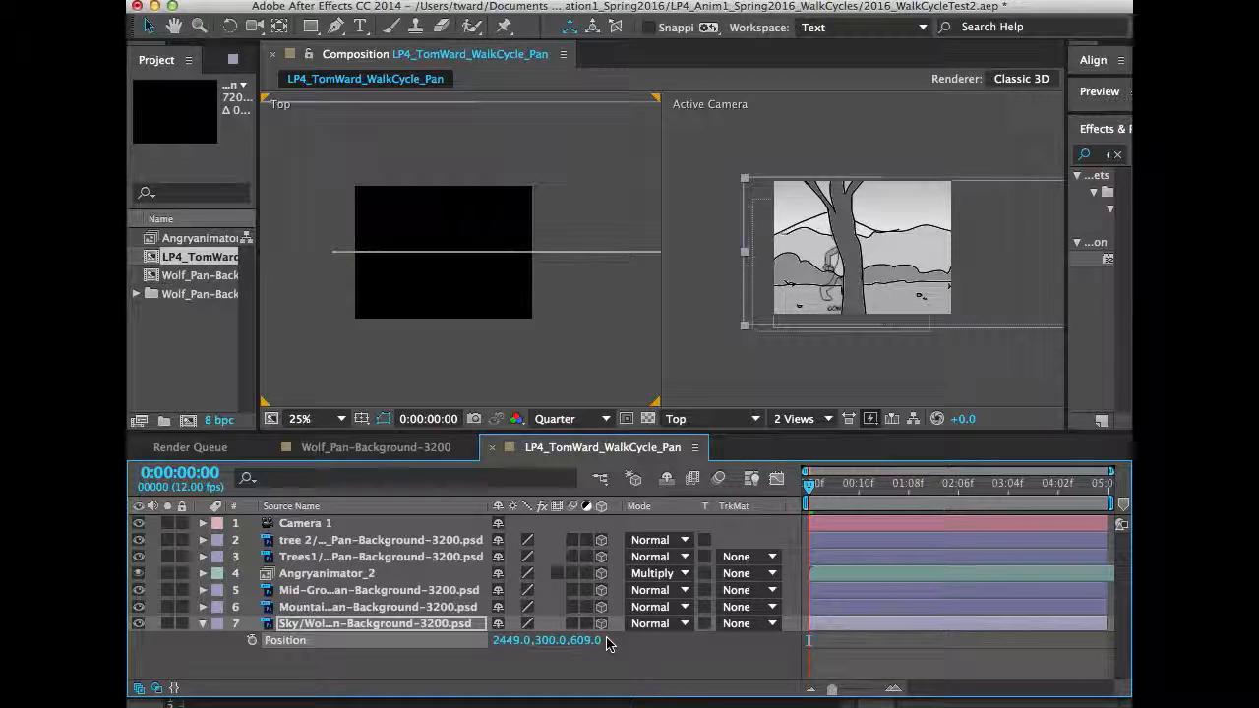
{"action": "key", "text": "s"}
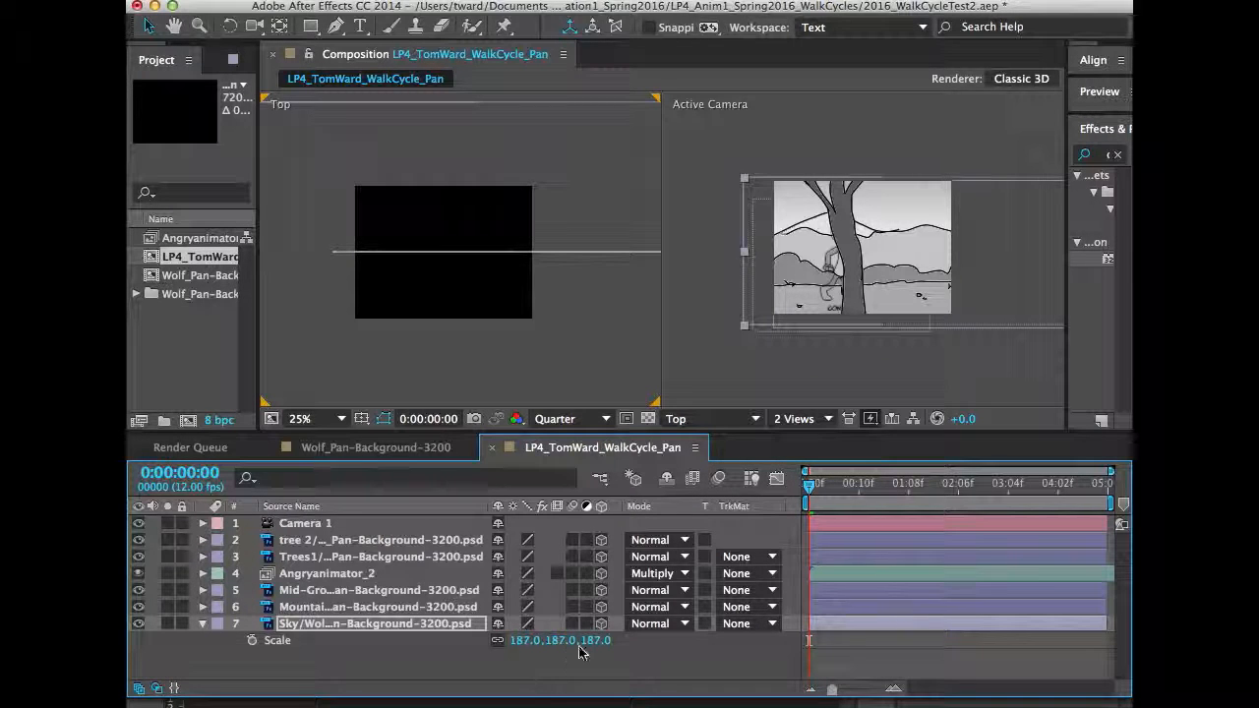
{"action": "left_click_drag", "start_coordinate": [557, 646], "coordinate": [571, 649]}
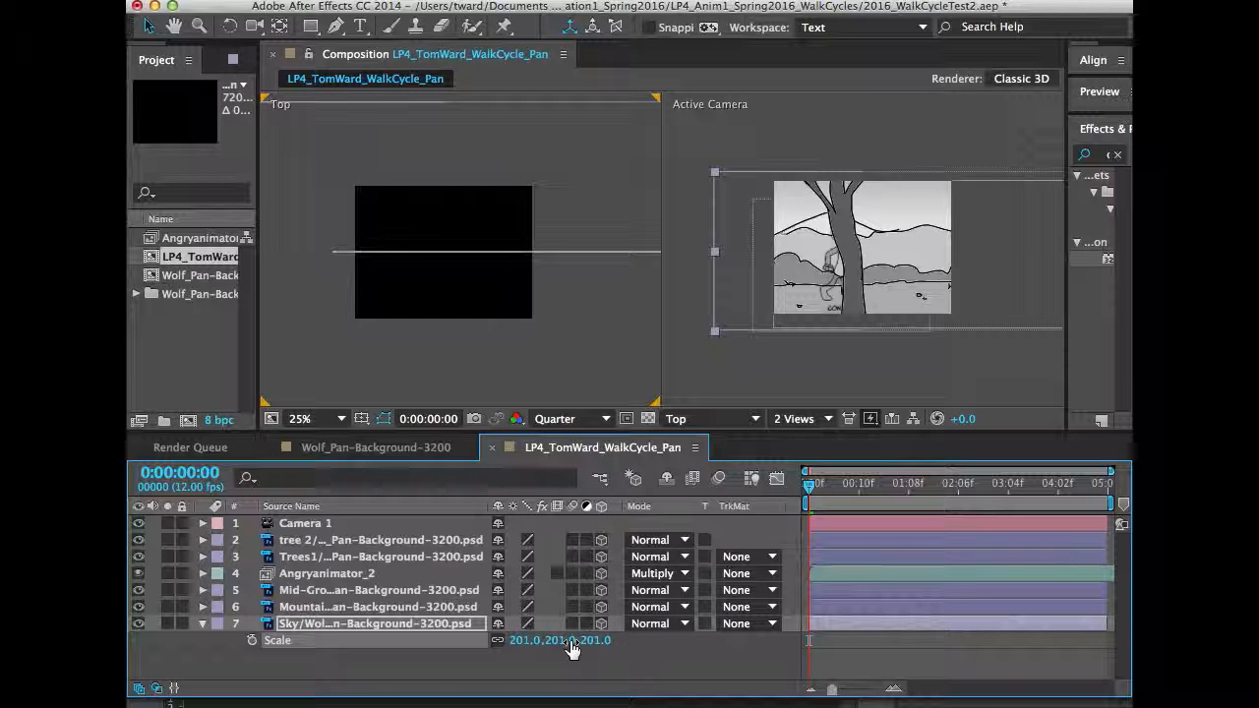
- Shift the Sky layer's X position to 2698 and lock the layer
{"action": "key", "text": "p"}
{"action": "left_click_drag", "start_coordinate": [516, 641], "coordinate": [750, 640]}
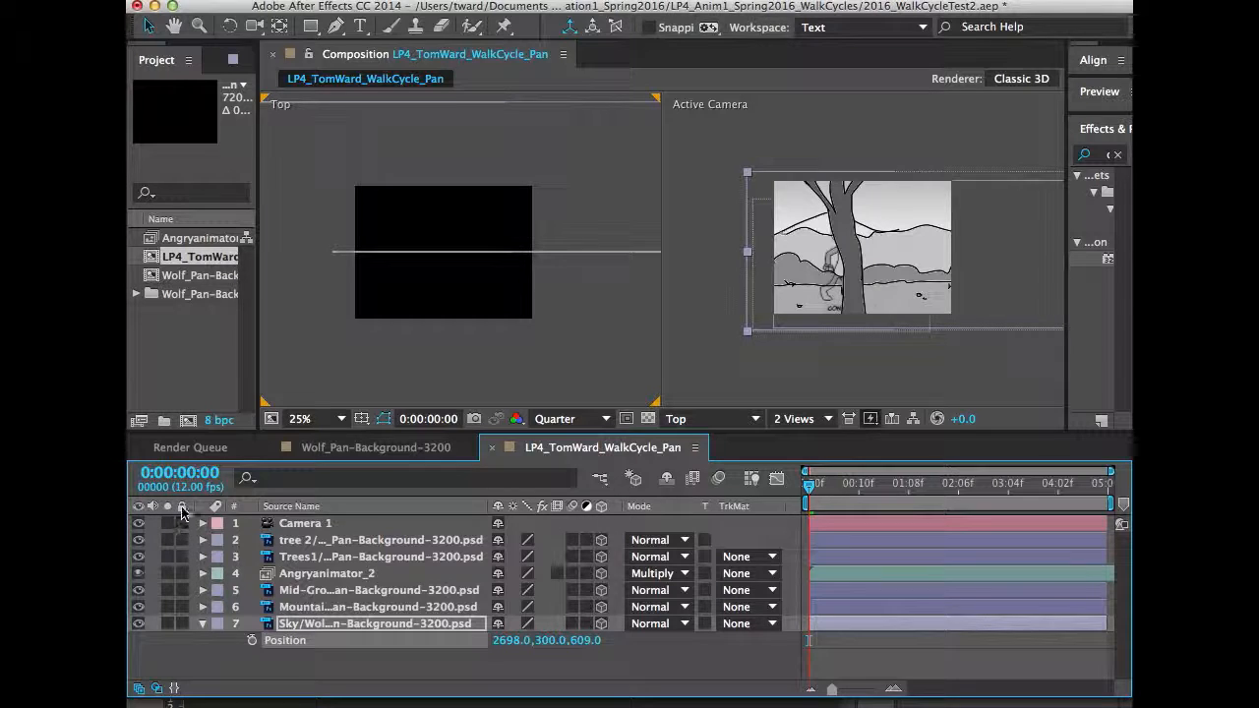
{"action": "left_click", "coordinate": [202, 623]}
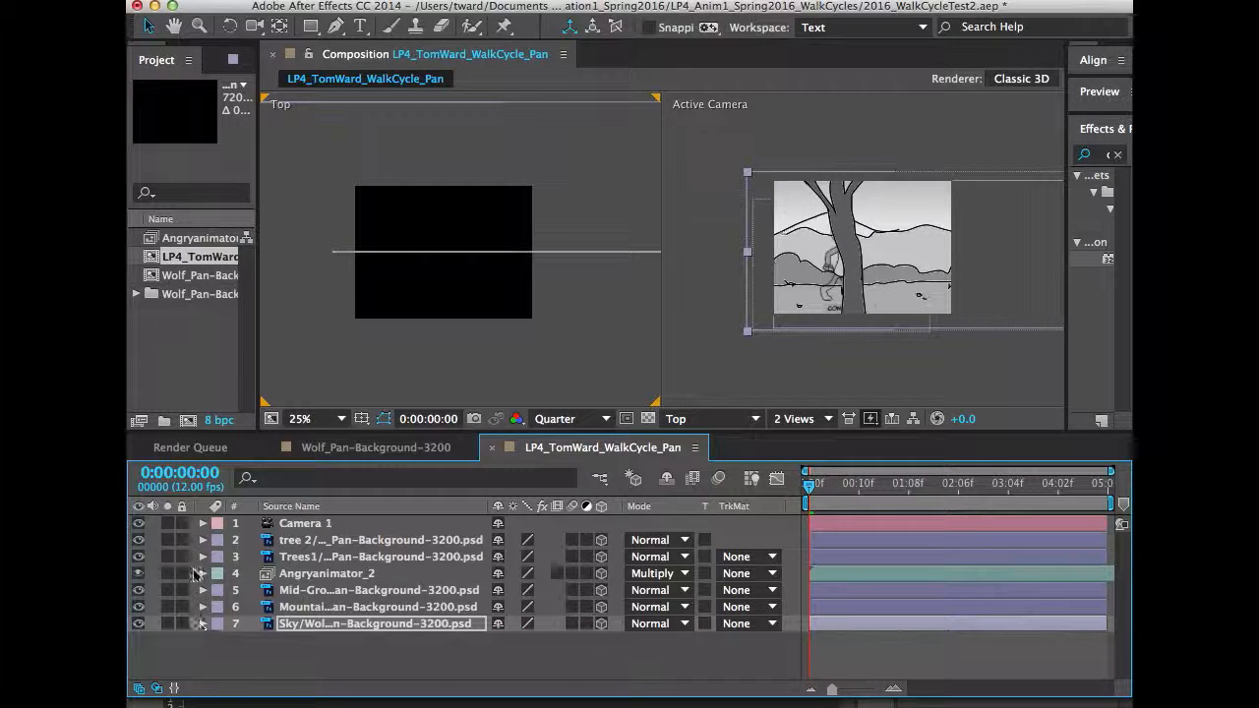
{"action": "left_click", "coordinate": [182, 623]}
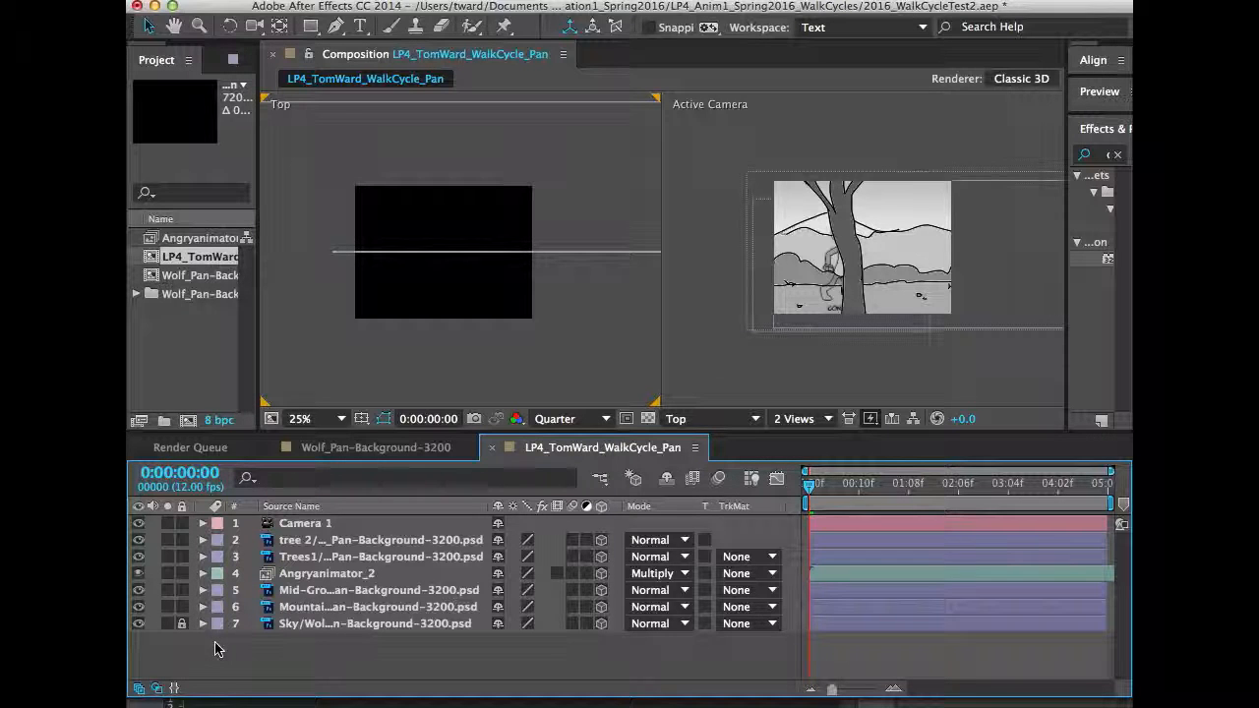
- Push the Mountain layer back in depth to a Z position of 307
{"action": "left_click", "coordinate": [305, 608]}
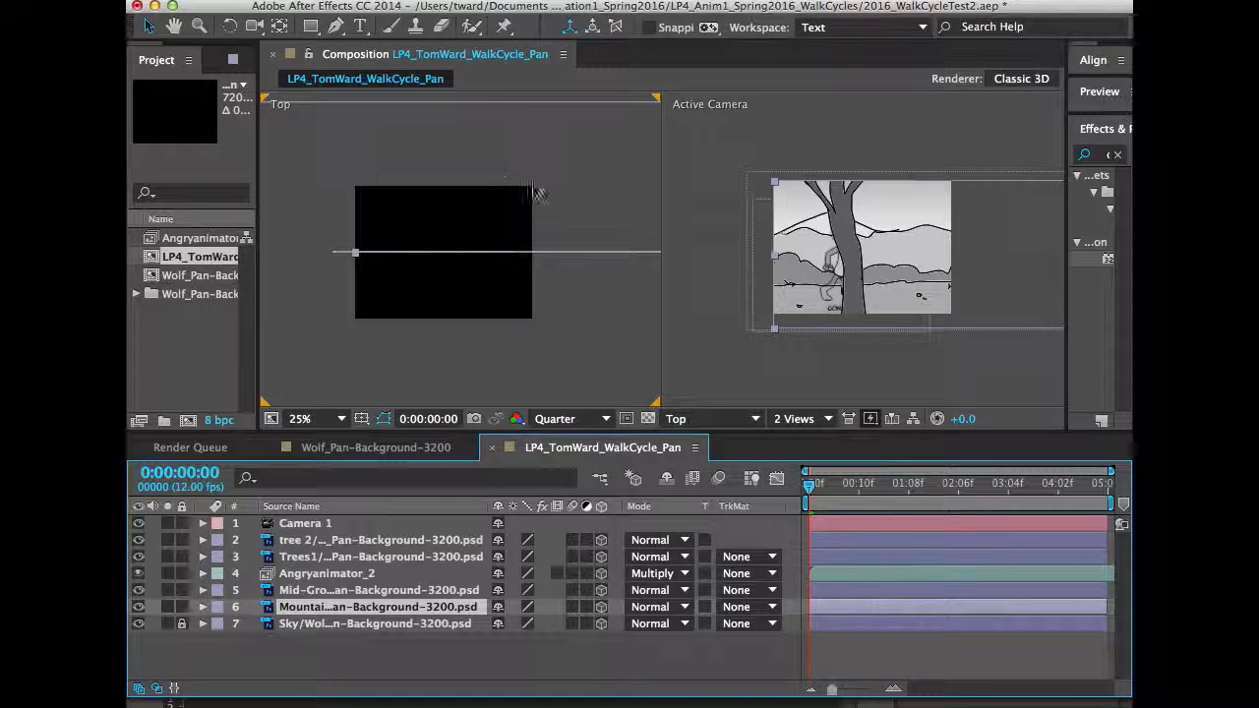
{"action": "key", "text": "p"}
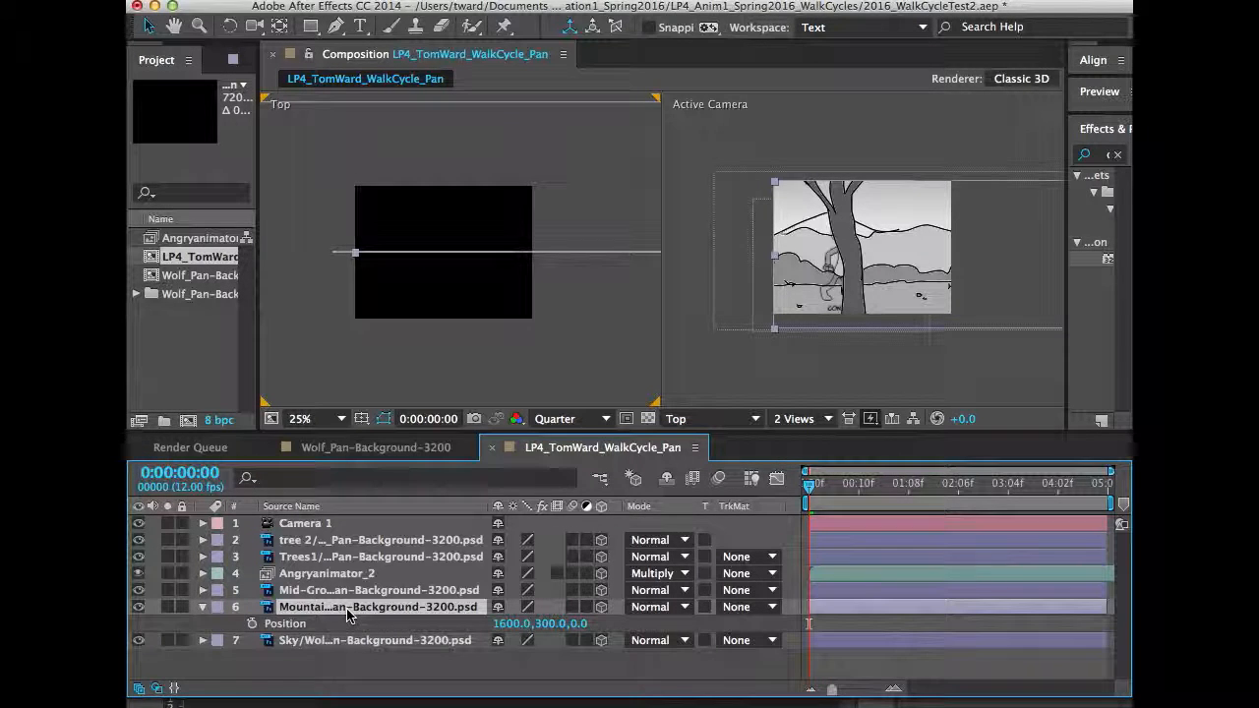
{"action": "left_click_drag", "start_coordinate": [576, 636], "coordinate": [883, 637]}
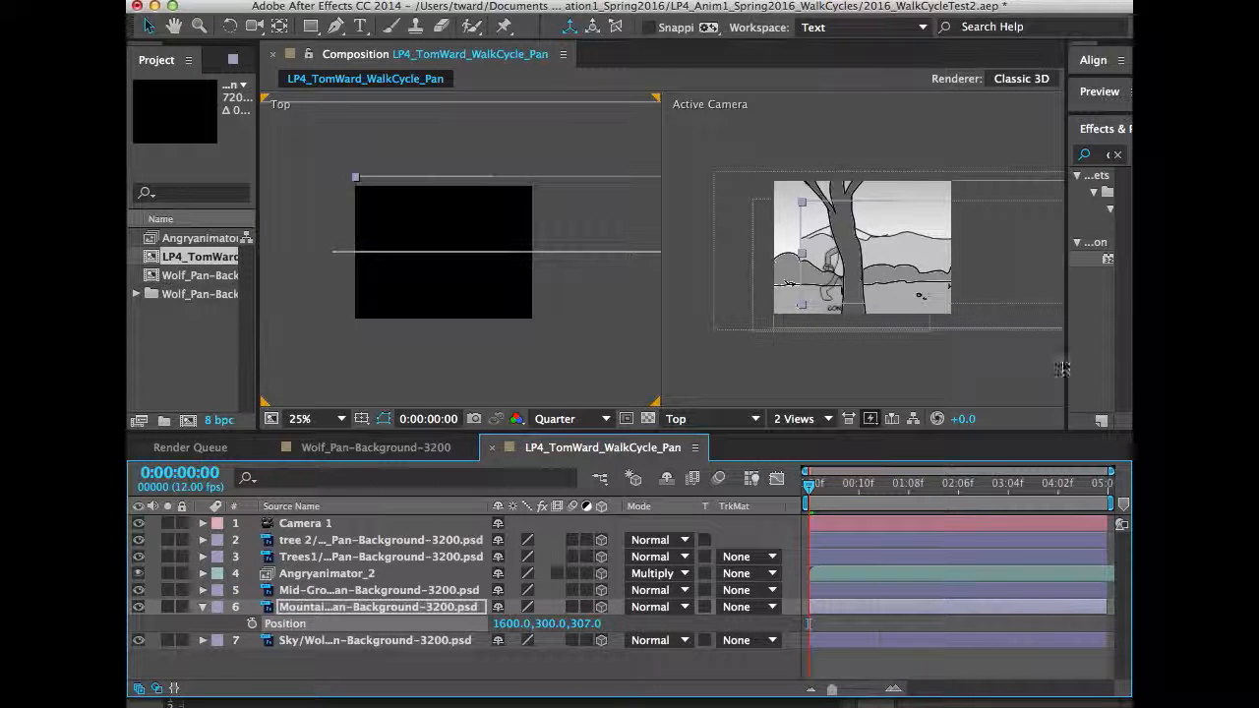
- Enlarge the Mountain layer to a scale of 138.3% in X and 116.9% in Y and Z
{"action": "left_click", "coordinate": [804, 259]}
{"action": "left_click_drag", "start_coordinate": [804, 258], "coordinate": [753, 254]}
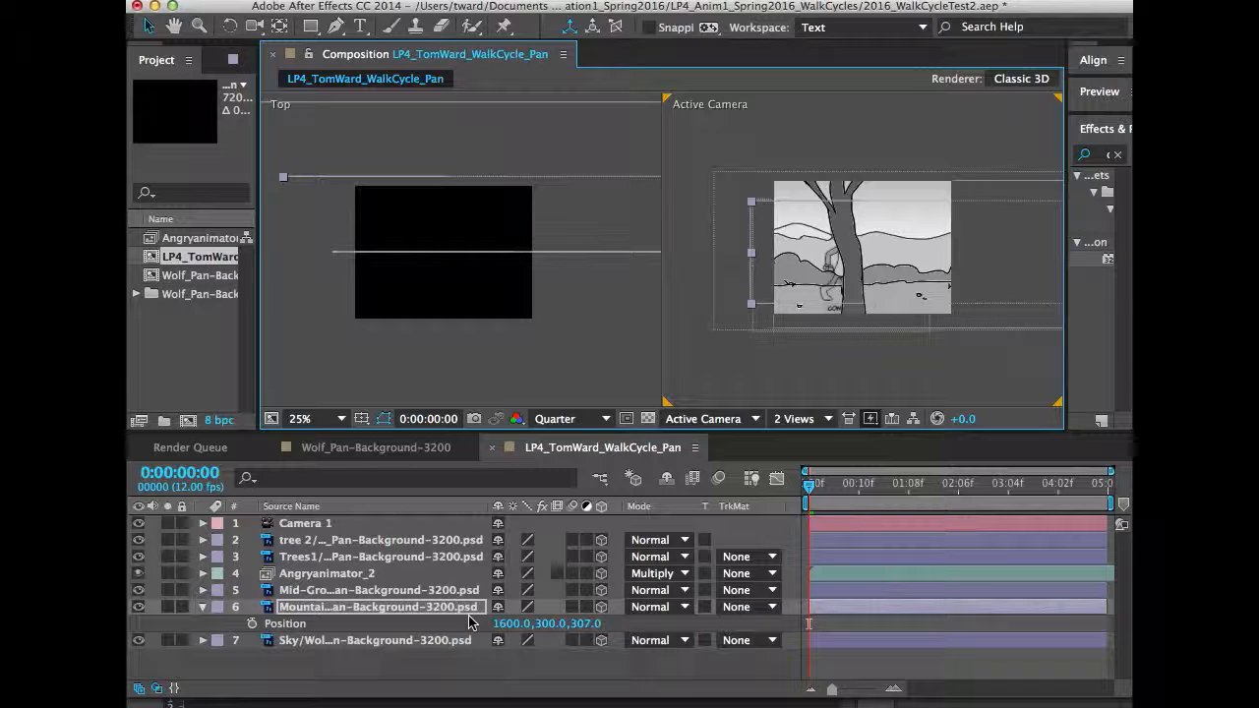
{"action": "key", "text": "s"}
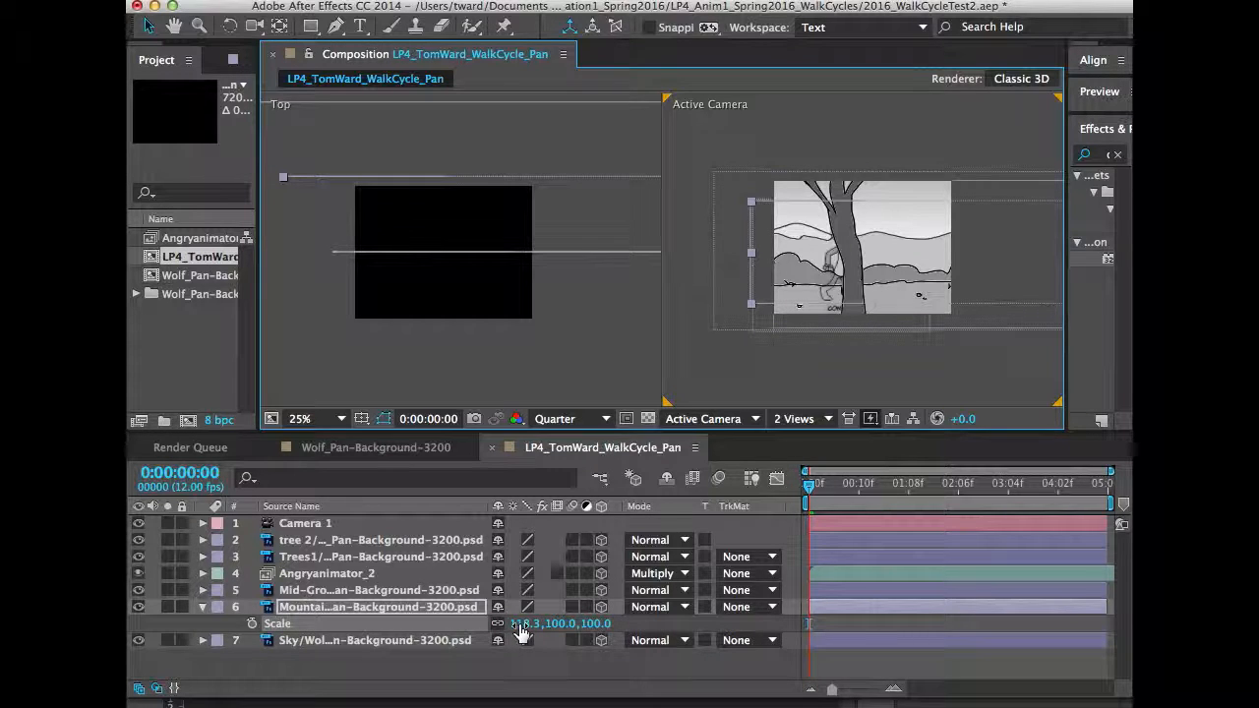
{"action": "left_click_drag", "start_coordinate": [521, 633], "coordinate": [545, 633]}
- Raise the Mountain layer slightly in the Active Camera view, keeping its left edge outside the frame, and collapse its properties
{"action": "left_click_drag", "start_coordinate": [793, 239], "coordinate": [836, 232]}
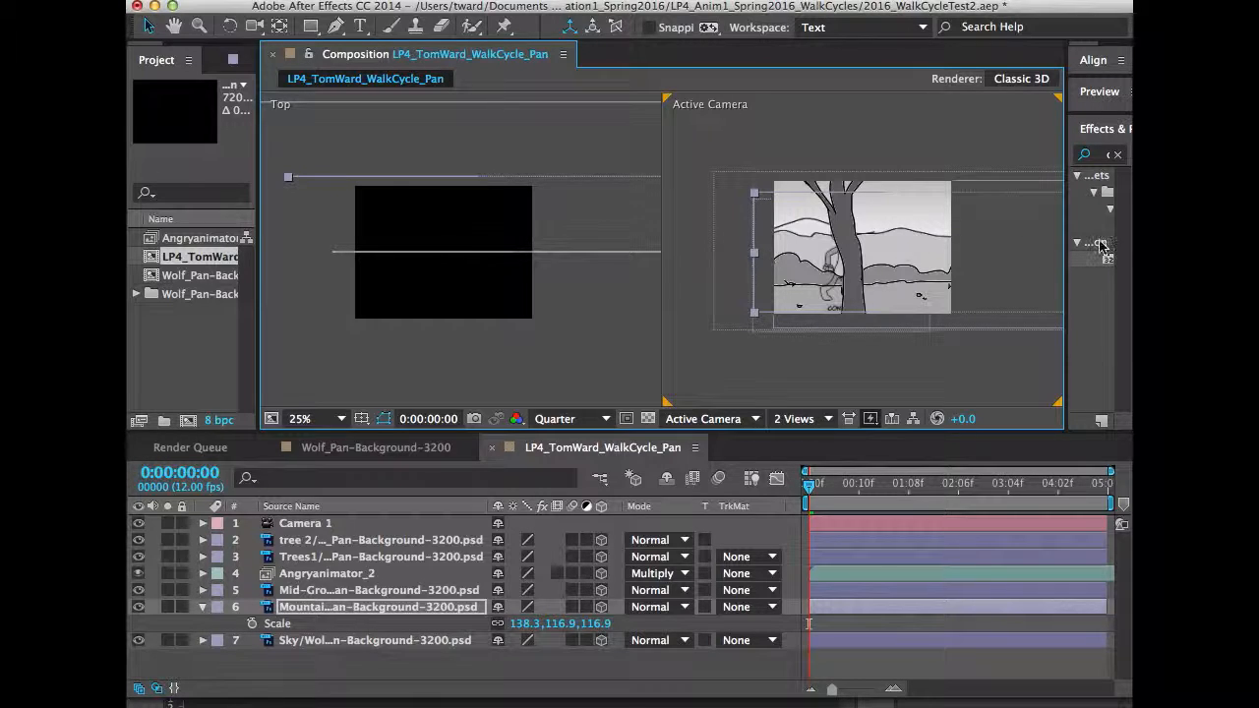
{"action": "left_click_drag", "start_coordinate": [798, 240], "coordinate": [795, 243]}
{"action": "left_click_drag", "start_coordinate": [792, 241], "coordinate": [795, 232]}
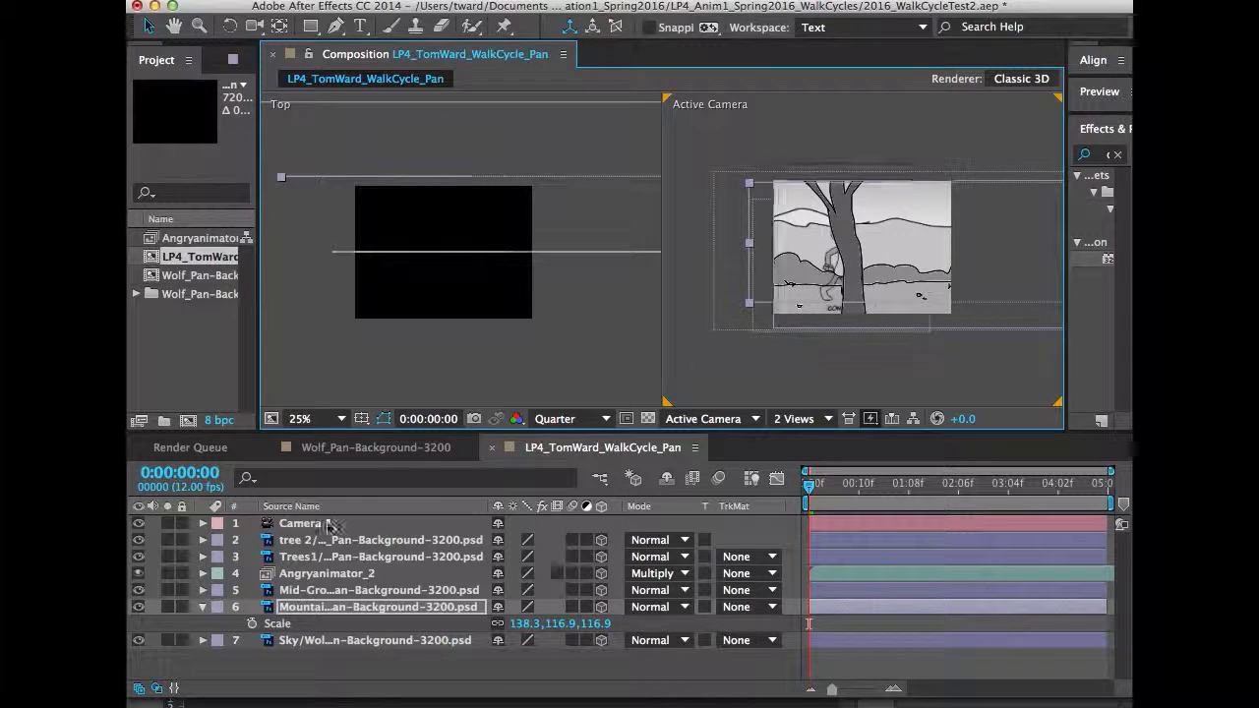
{"action": "left_click", "coordinate": [203, 607]}
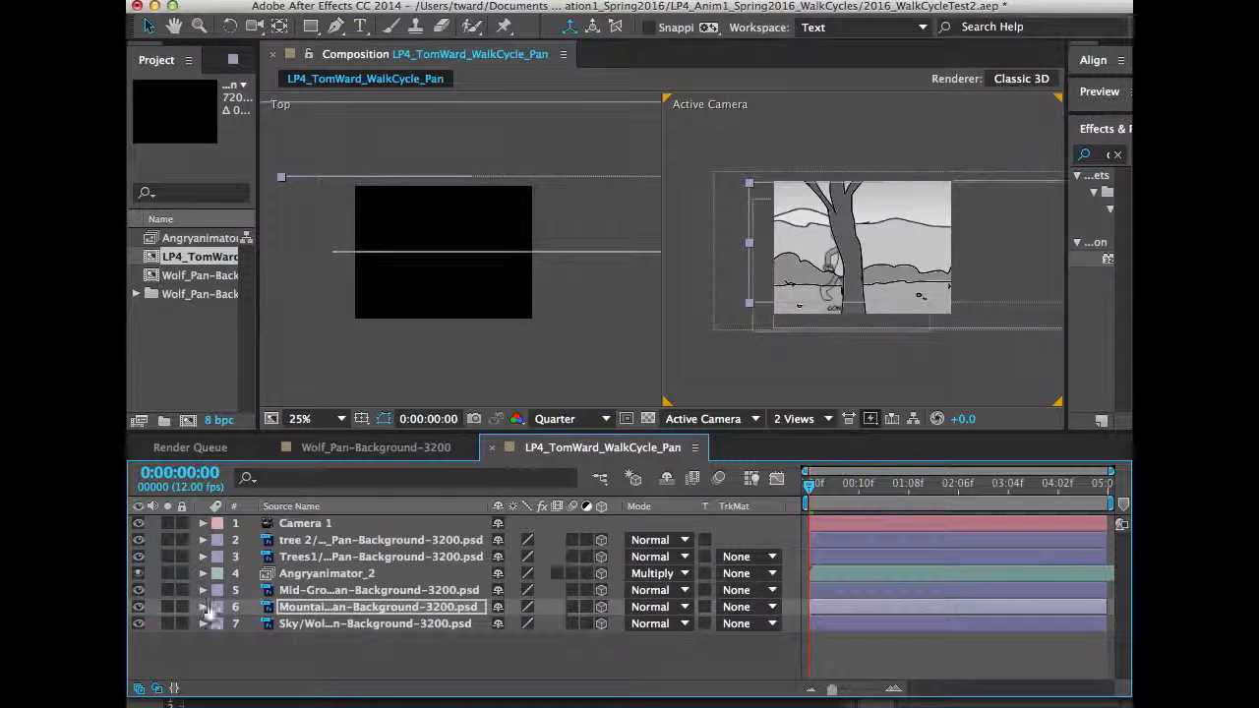
{"action": "left_click", "coordinate": [300, 576]}
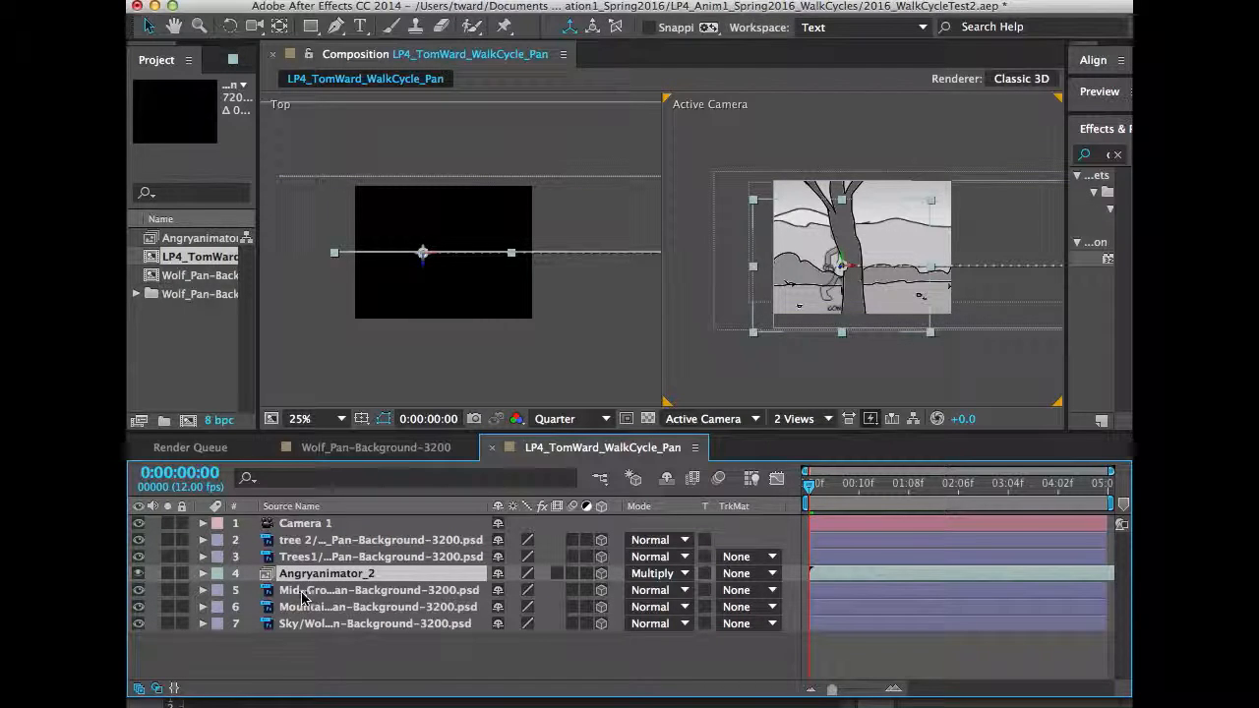
{"action": "left_click", "coordinate": [302, 592]}
{"action": "left_click", "coordinate": [303, 576]}
{"action": "left_click", "coordinate": [302, 592]}
{"action": "left_click", "coordinate": [305, 576]}
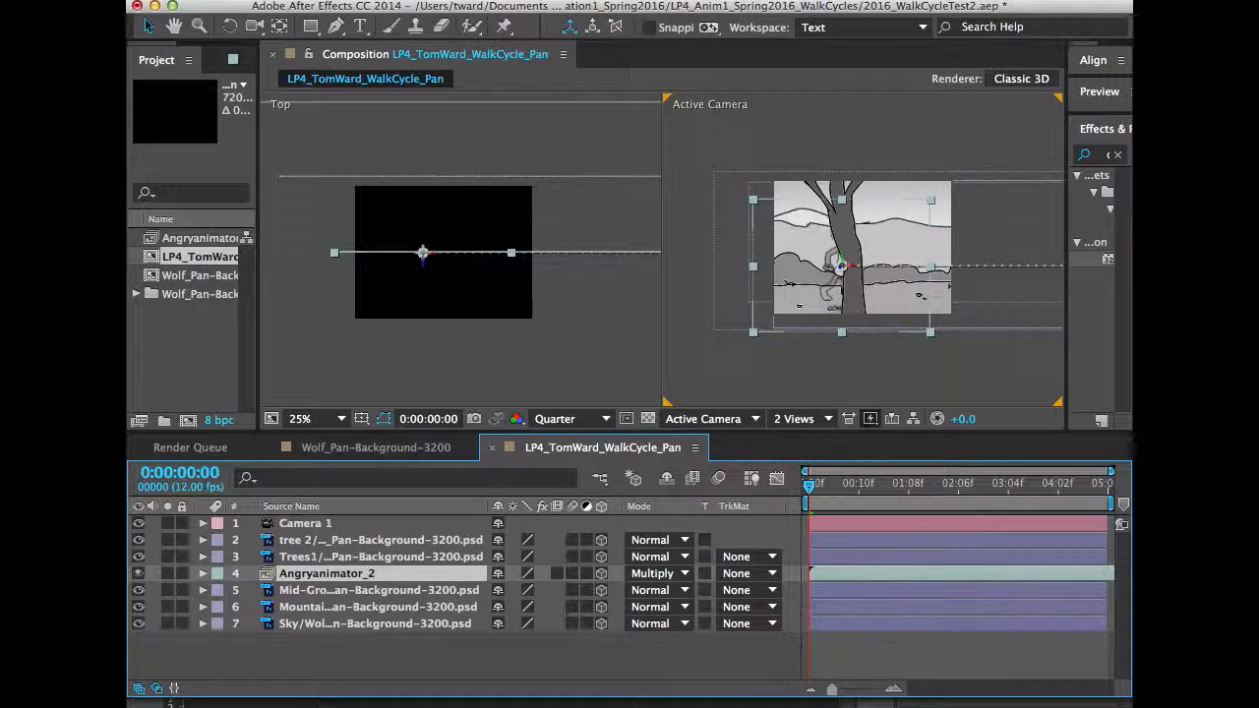
- Bring the Trees1 layer toward the camera at Z -300 and shift its X position to 1845
{"action": "left_click", "coordinate": [302, 556]}
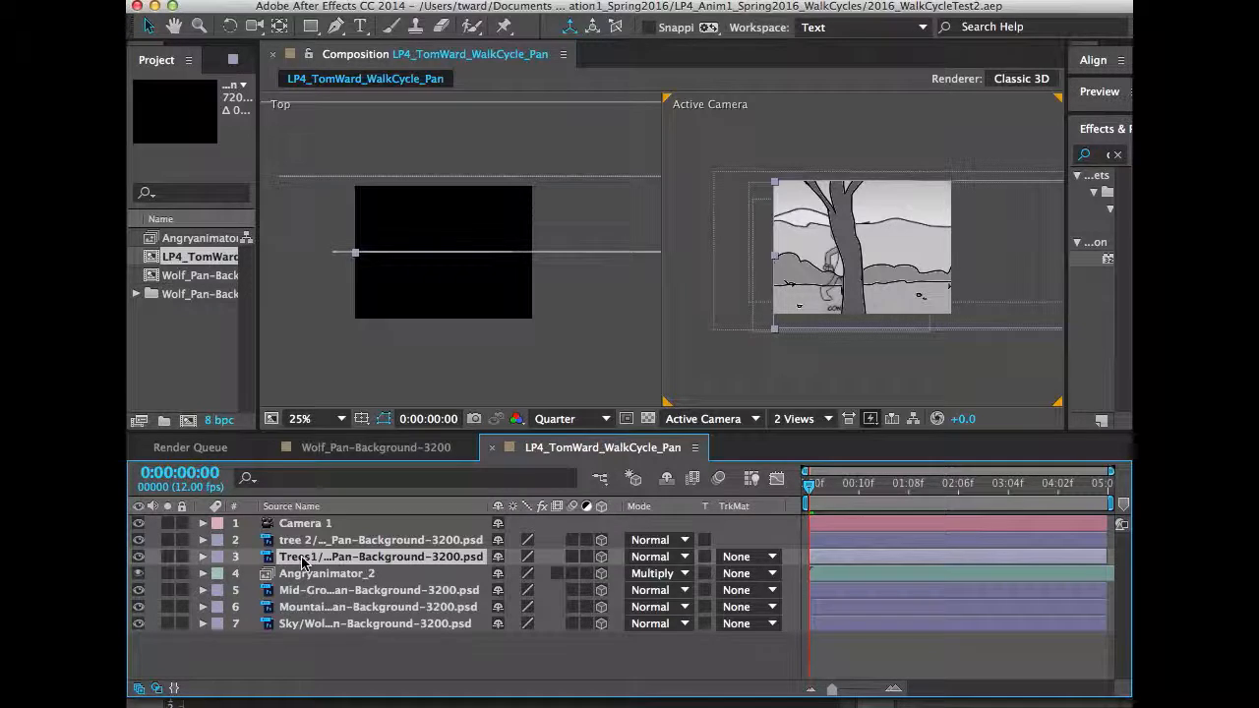
{"action": "key", "text": "p"}
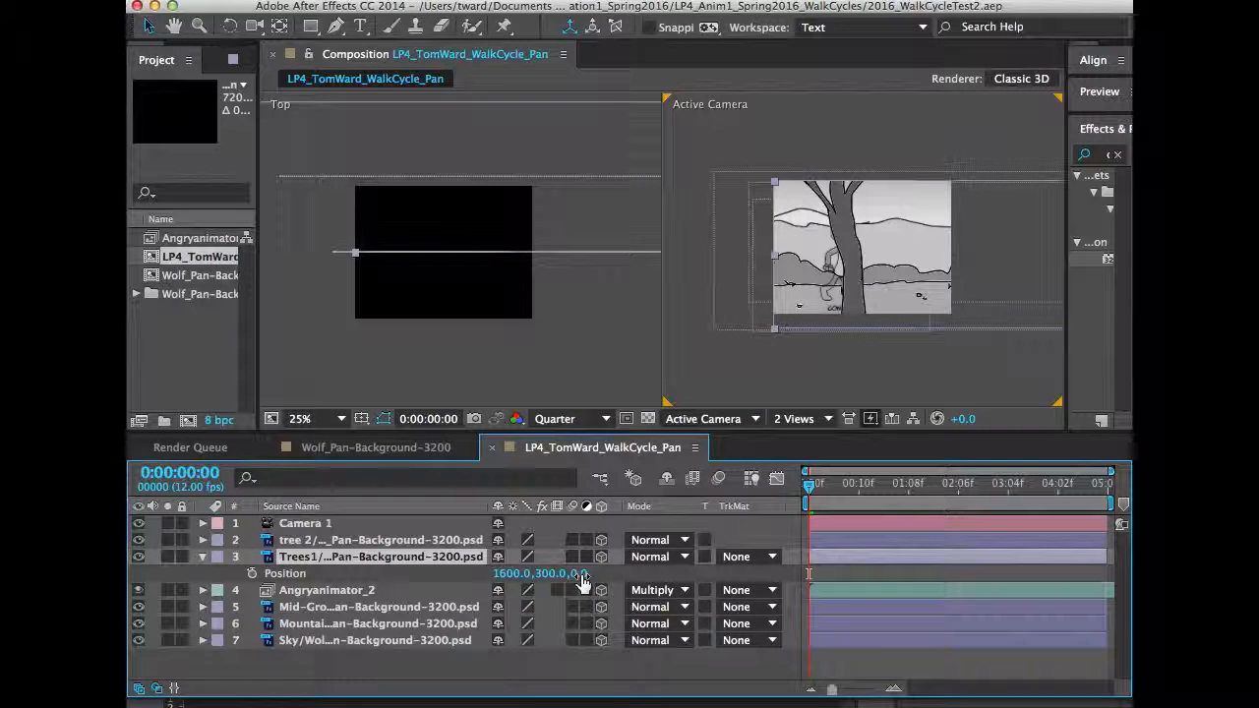
{"action": "left_click_drag", "start_coordinate": [581, 575], "coordinate": [291, 610]}
{"action": "left_click_drag", "start_coordinate": [498, 584], "coordinate": [757, 594]}
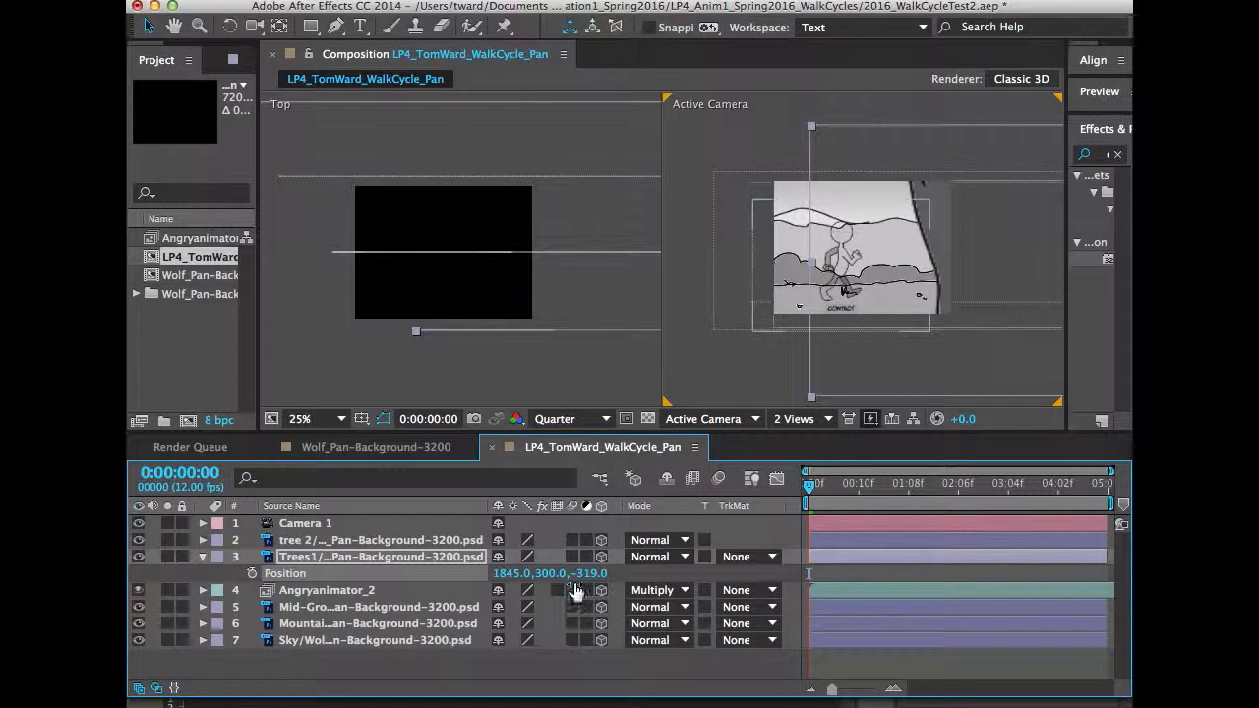
{"action": "left_click", "coordinate": [590, 580]}
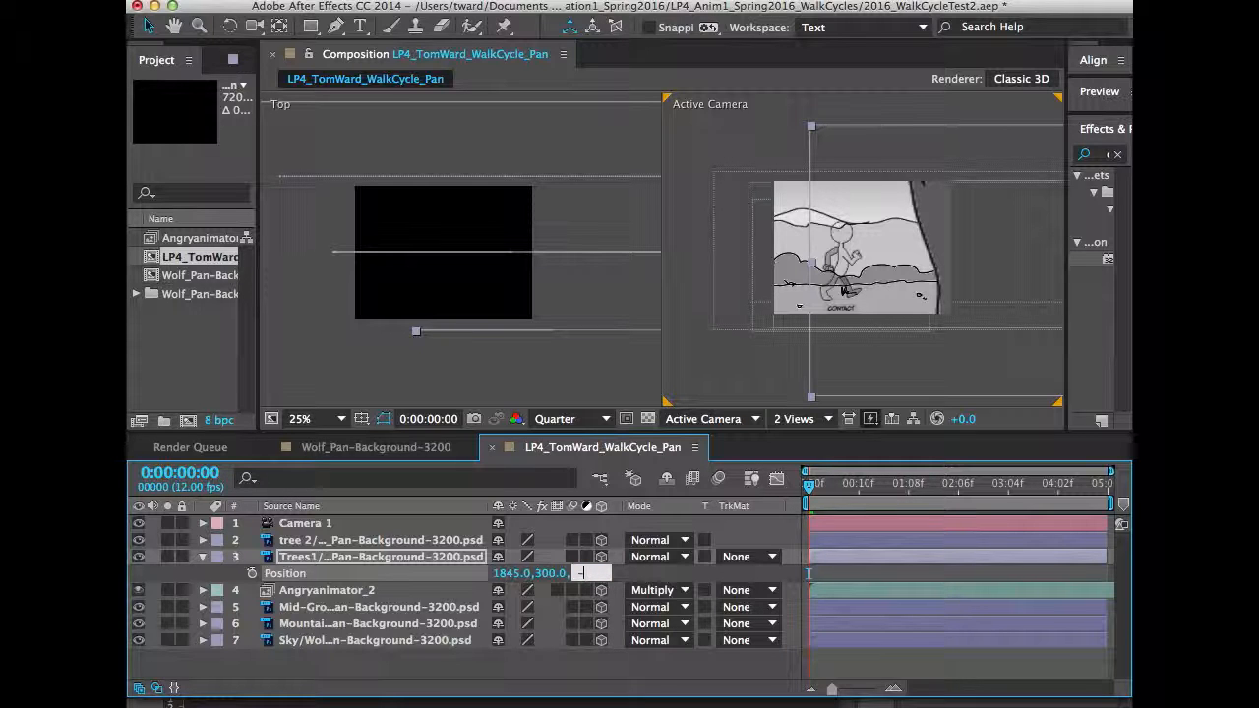
{"action": "key", "text": "Return"}
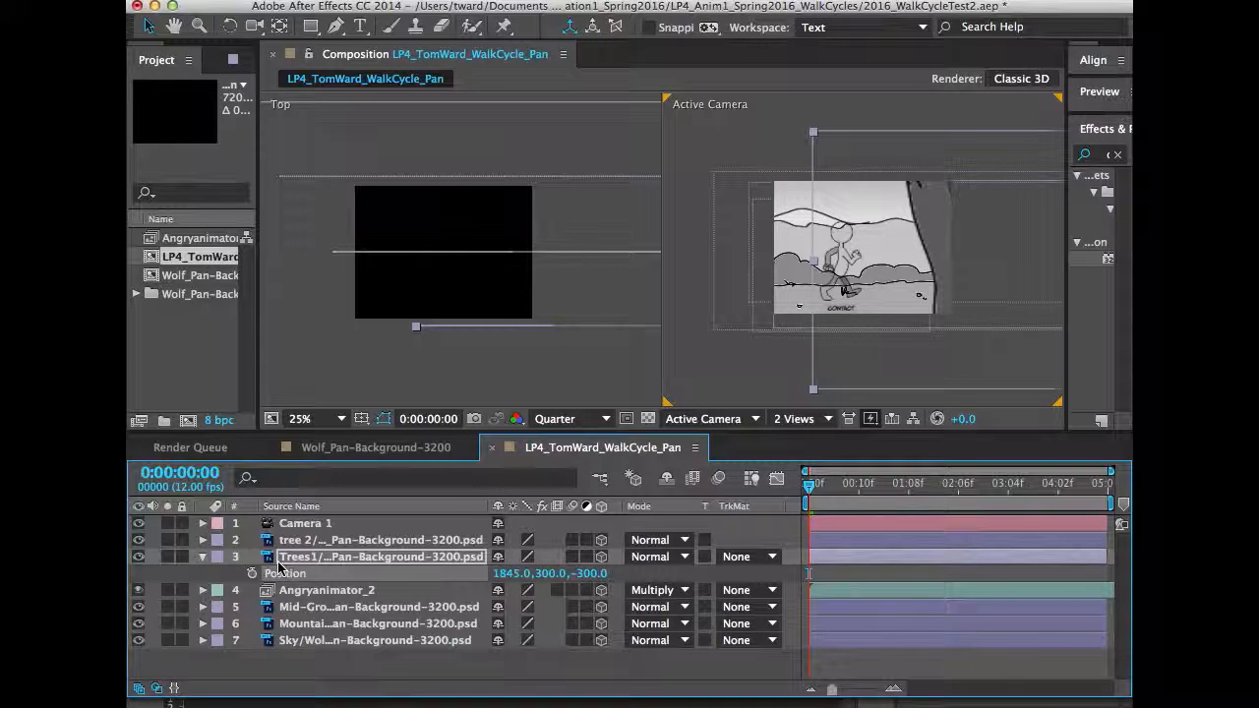
{"action": "left_click", "coordinate": [202, 556]}
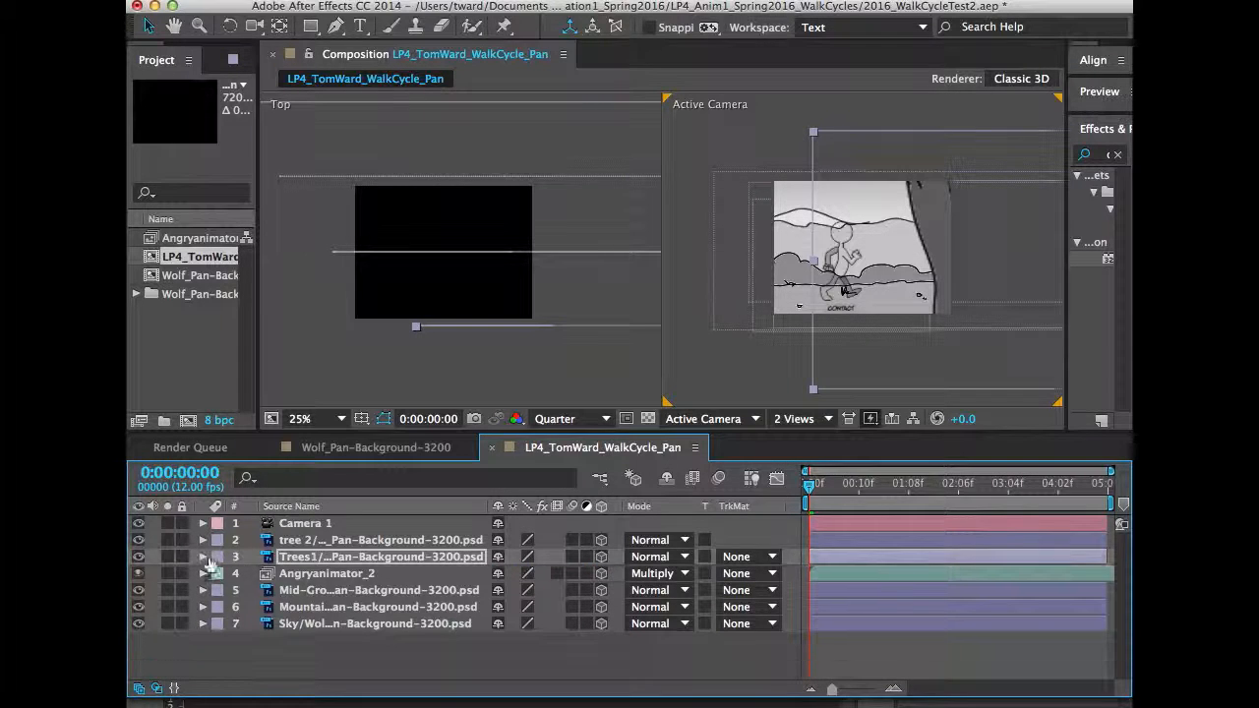
- Set the tree 2 layer's Z position to -350, in front of the Trees1 layer
{"action": "left_click", "coordinate": [379, 543]}
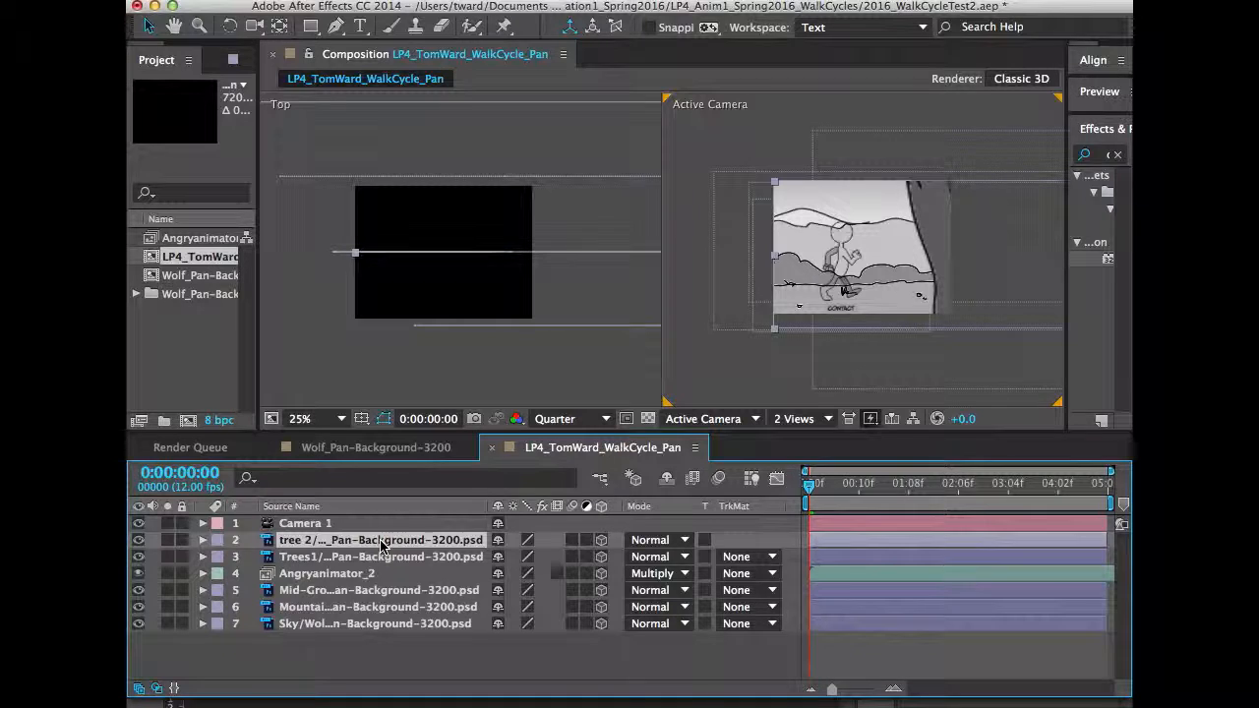
{"action": "key", "text": "p"}
{"action": "left_click", "coordinate": [581, 556]}
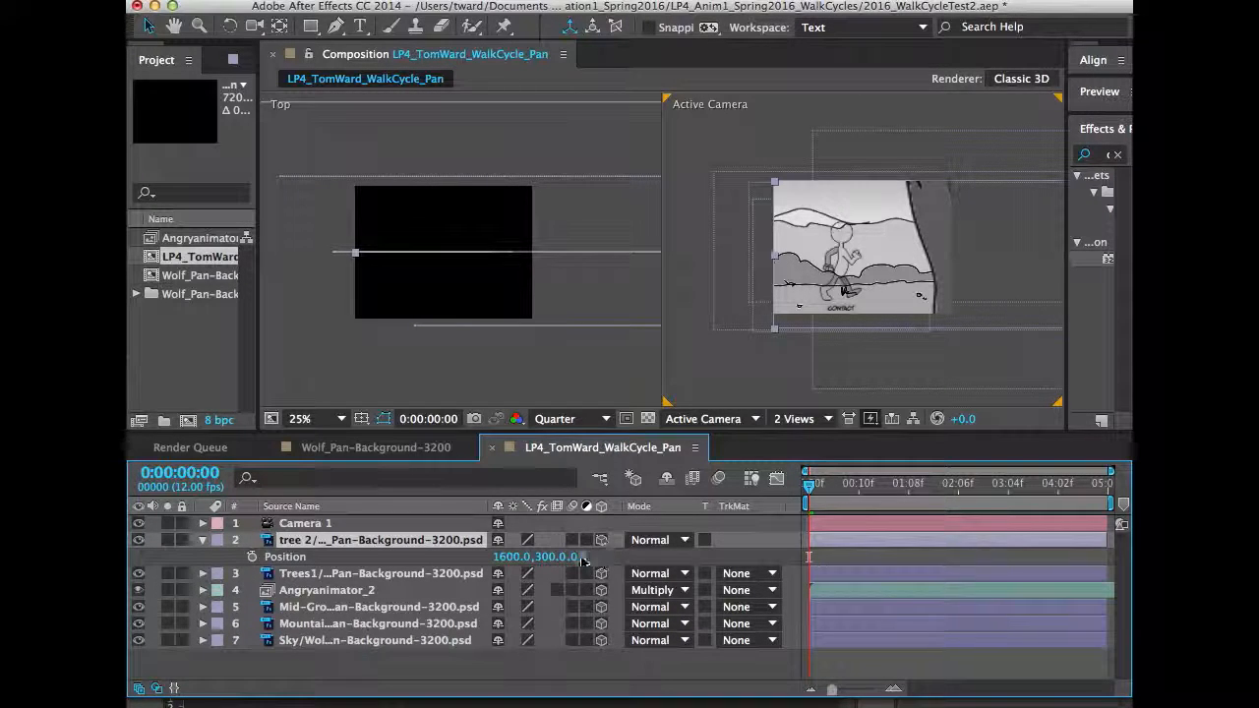
{"action": "type", "text": "-3"}
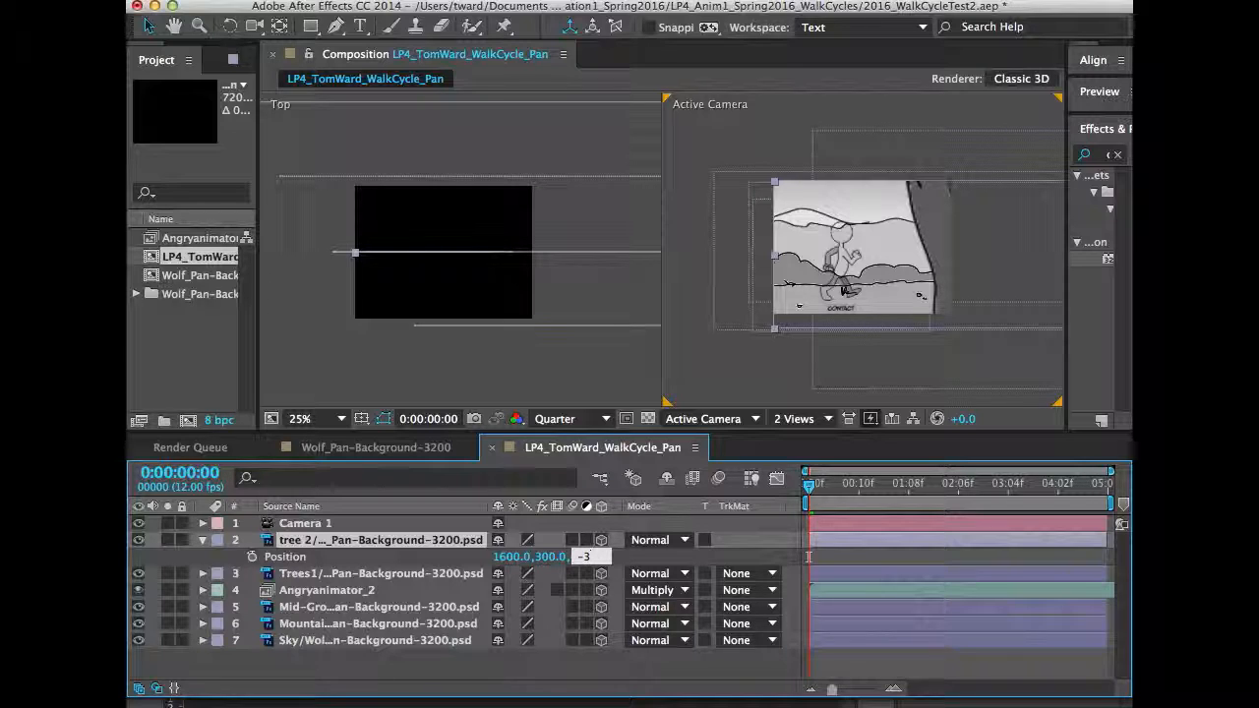
{"action": "type", "text": "50"}
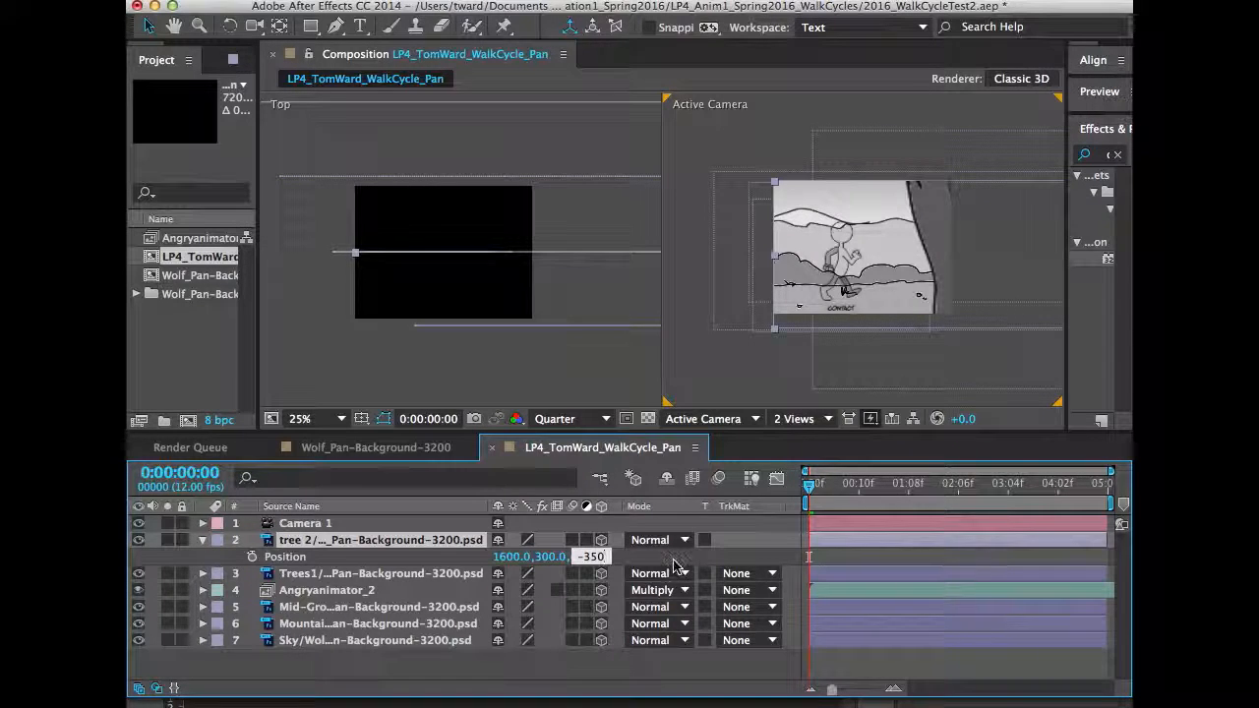
{"action": "key", "text": "Return"}
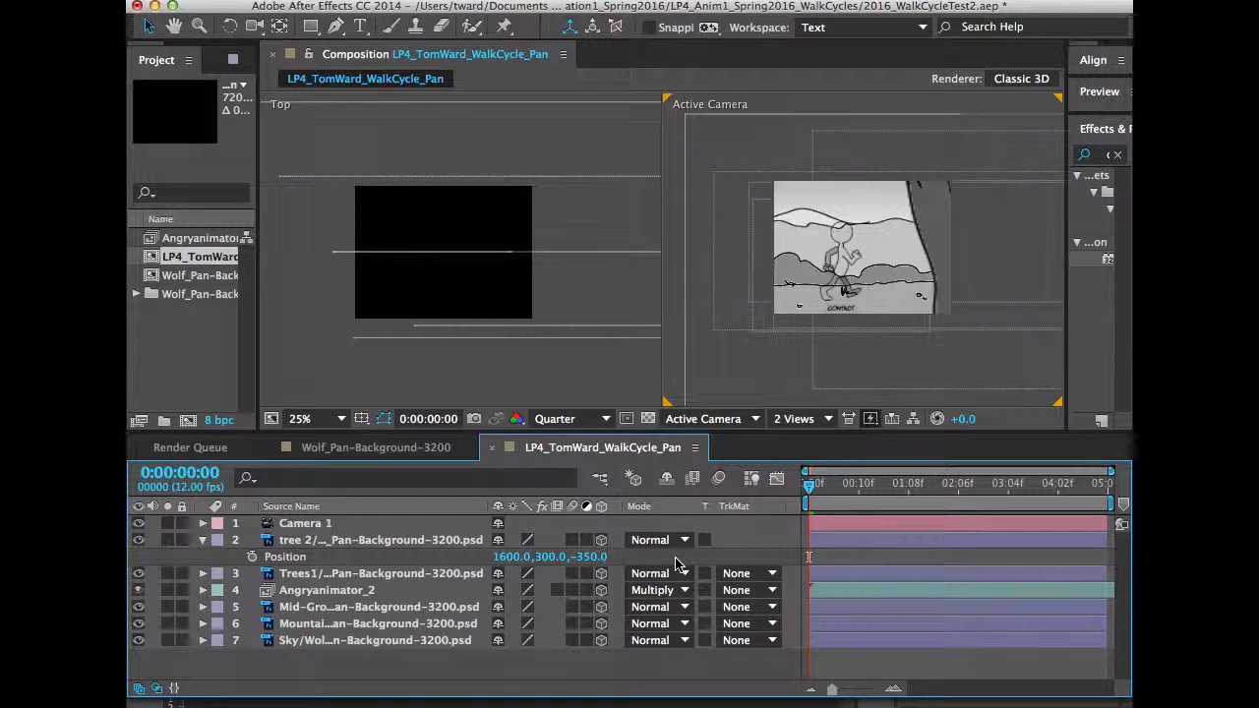
- Set Camera 1's X position to 404 and start its Position animation with a keyframe at the first frame
{"action": "mouse_move", "coordinate": [808, 485]}
{"action": "left_mouse_down"}
{"action": "mouse_move", "coordinate": [997, 505]}
{"action": "mouse_move", "coordinate": [800, 502]}
{"action": "left_mouse_up"}
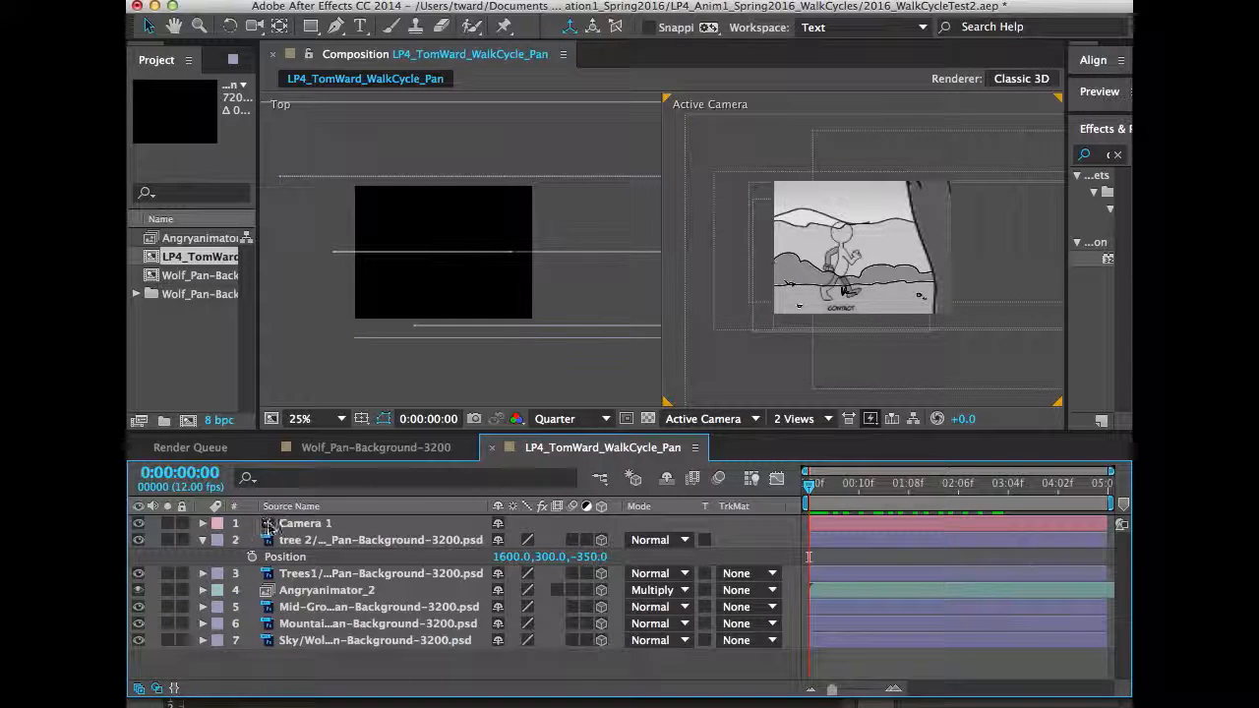
{"action": "left_click", "coordinate": [313, 526]}
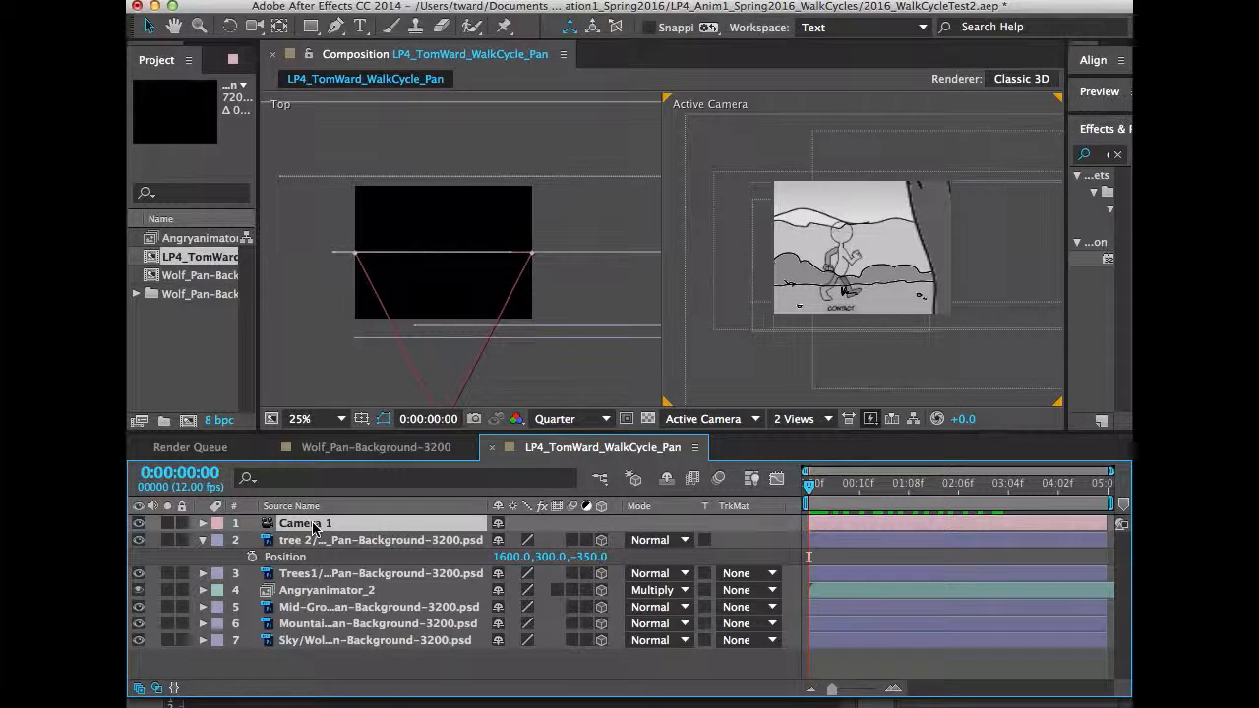
{"action": "key", "text": "p"}
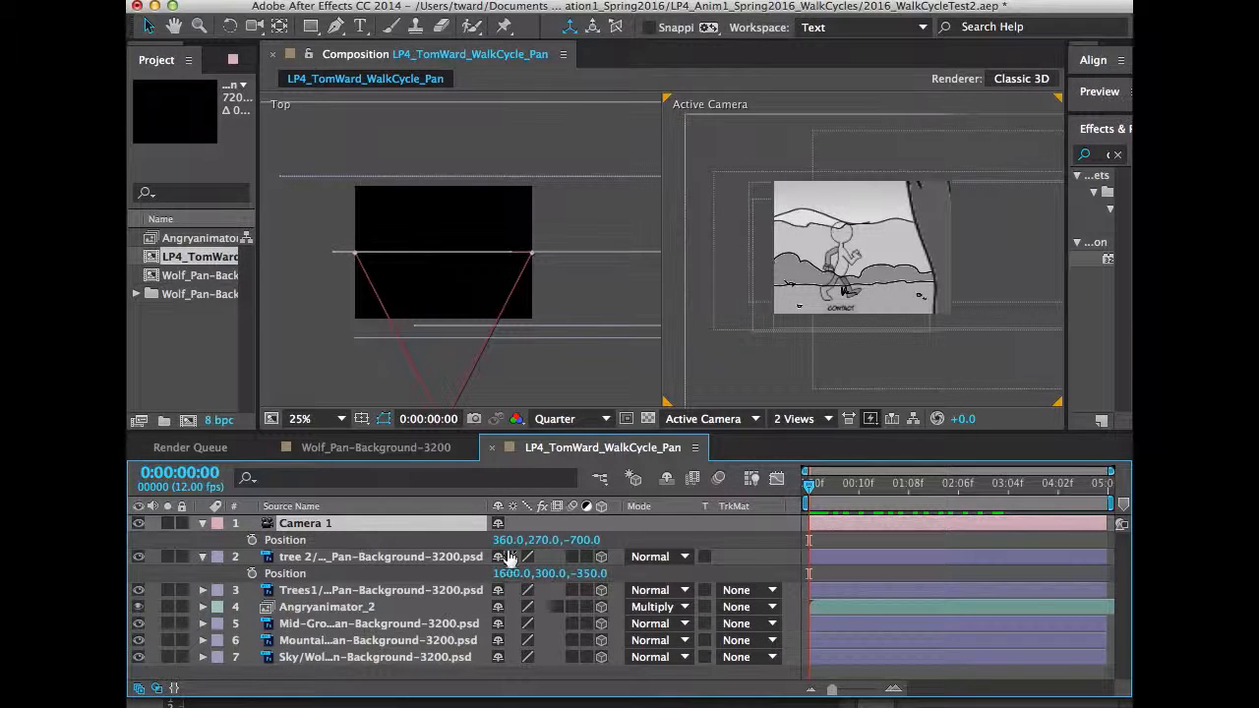
{"action": "left_click_drag", "start_coordinate": [504, 547], "coordinate": [554, 554]}
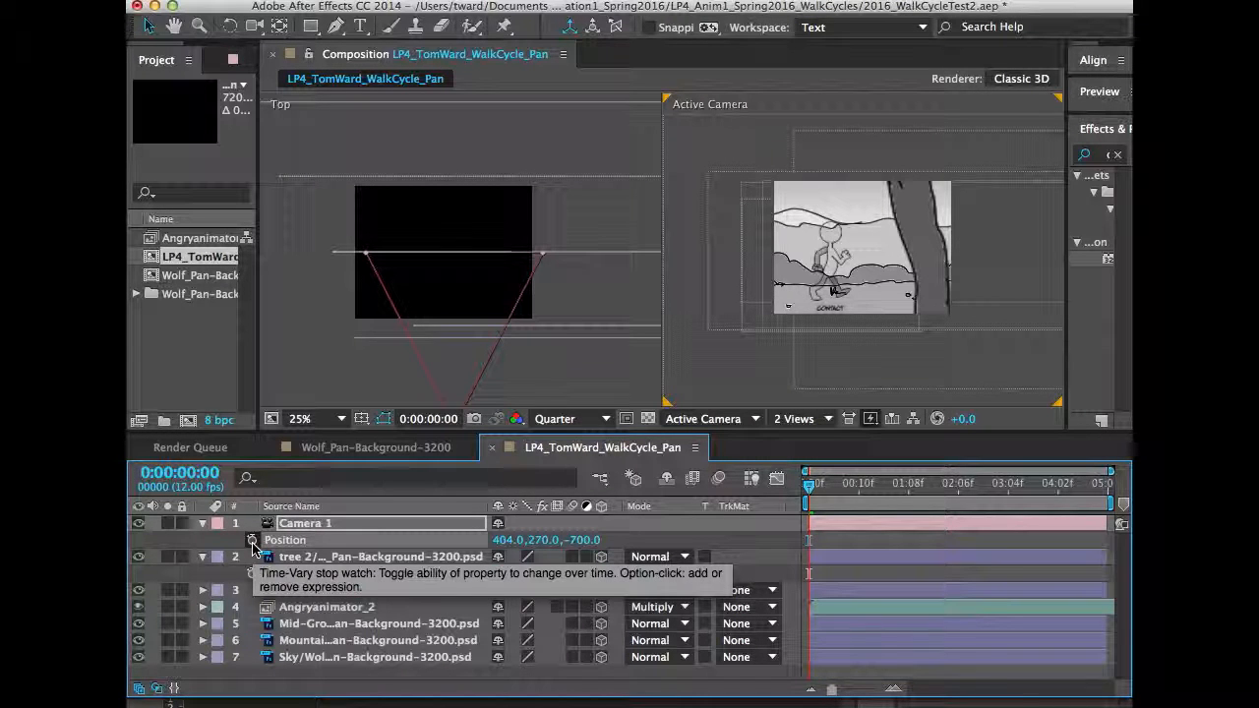
{"action": "left_click", "coordinate": [252, 542]}
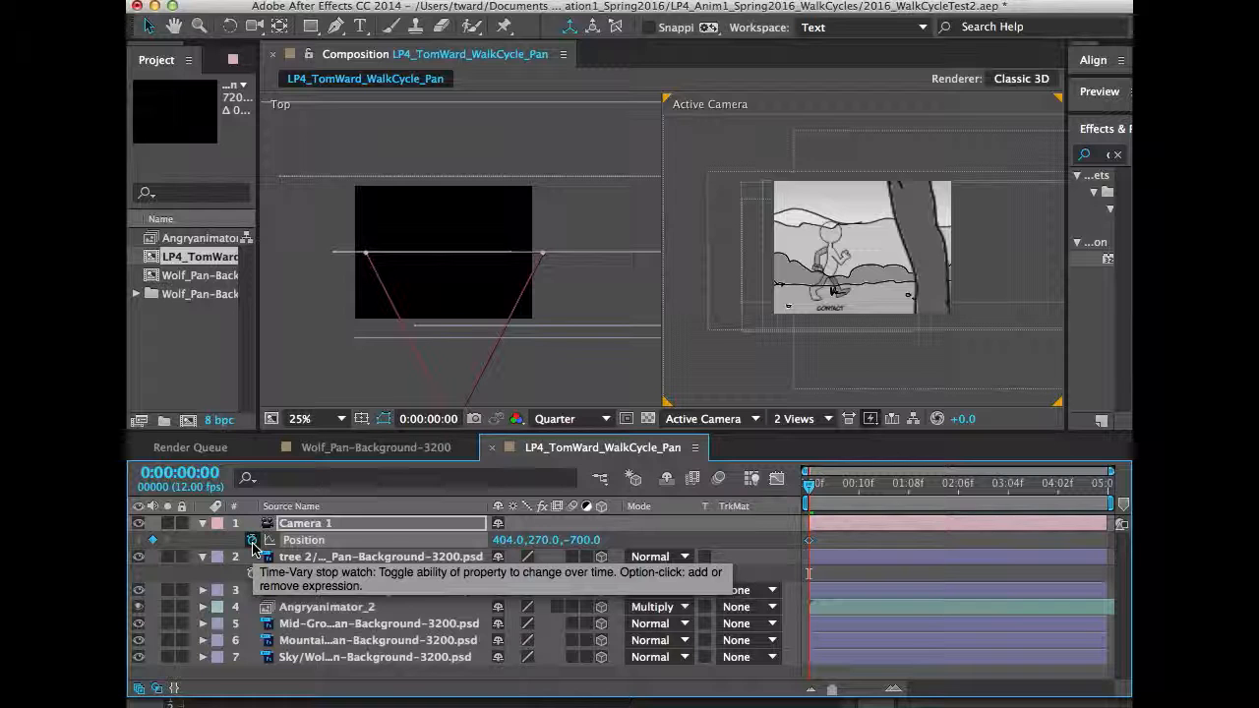
- Add a Camera 1 Position keyframe at 0:00:04:11 with the X position at 2434
{"action": "left_click_drag", "start_coordinate": [808, 492], "coordinate": [1121, 500]}
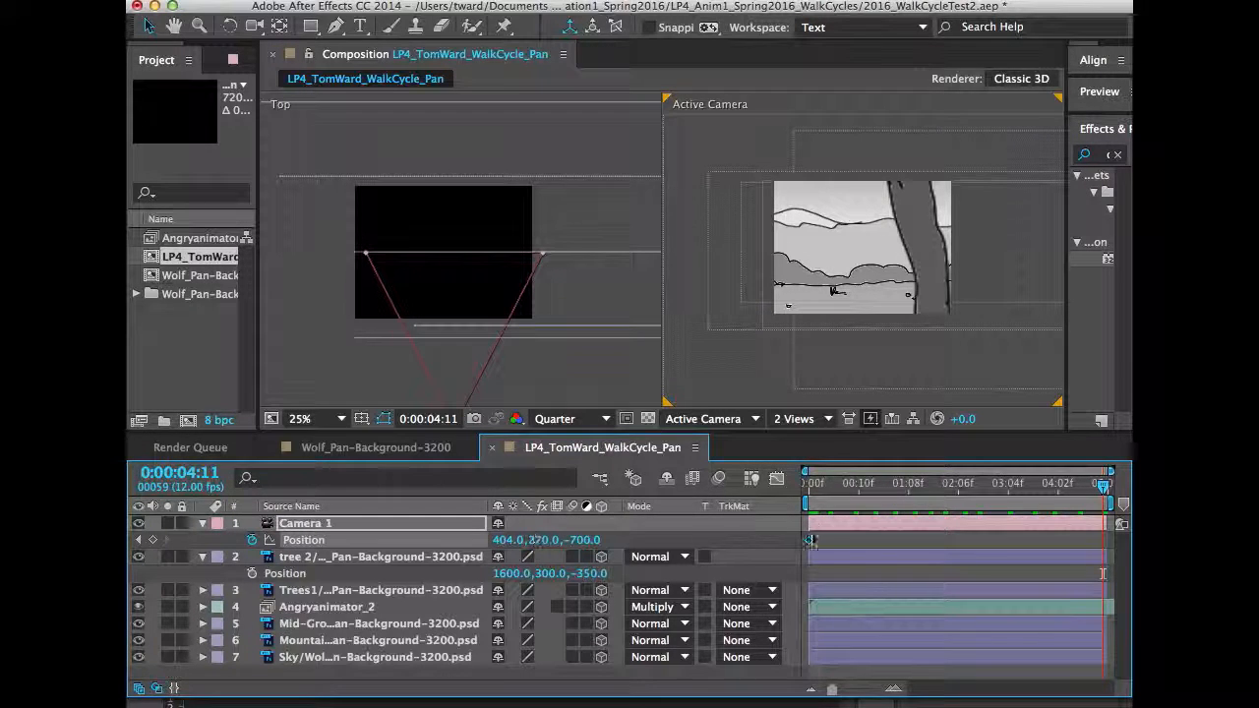
{"action": "mouse_move", "coordinate": [808, 552]}
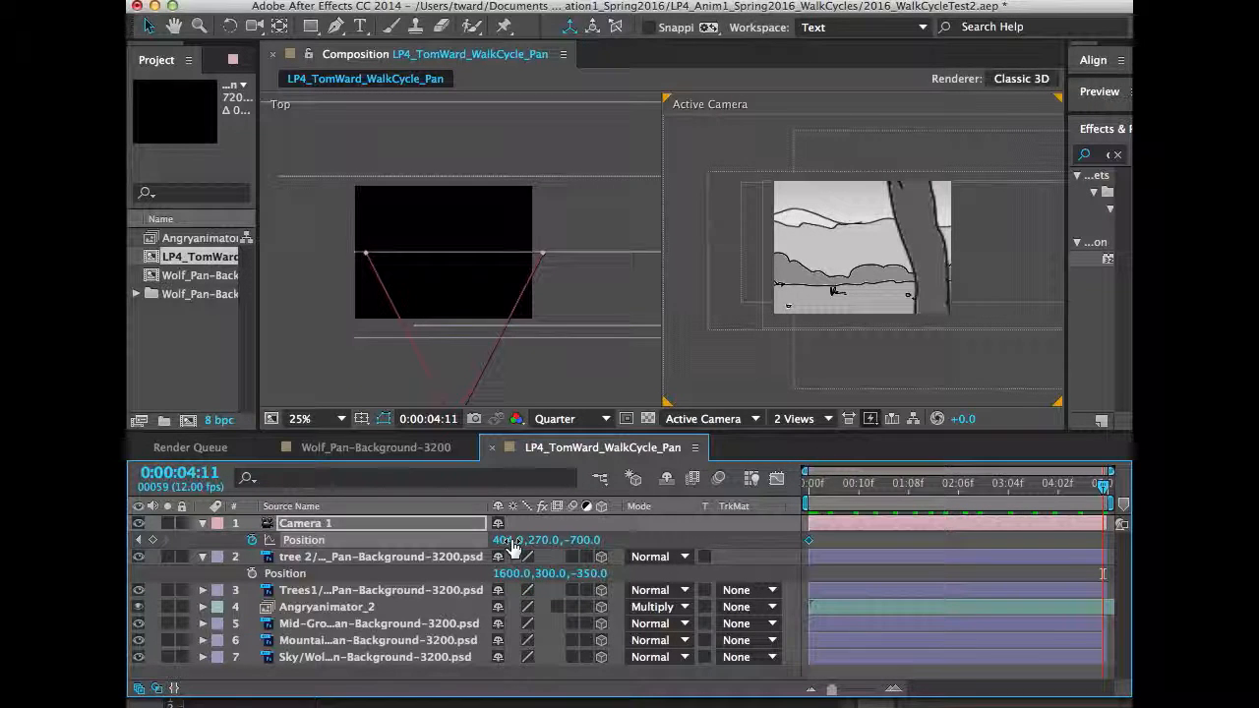
{"action": "left_click_drag", "start_coordinate": [509, 545], "coordinate": [734, 573]}
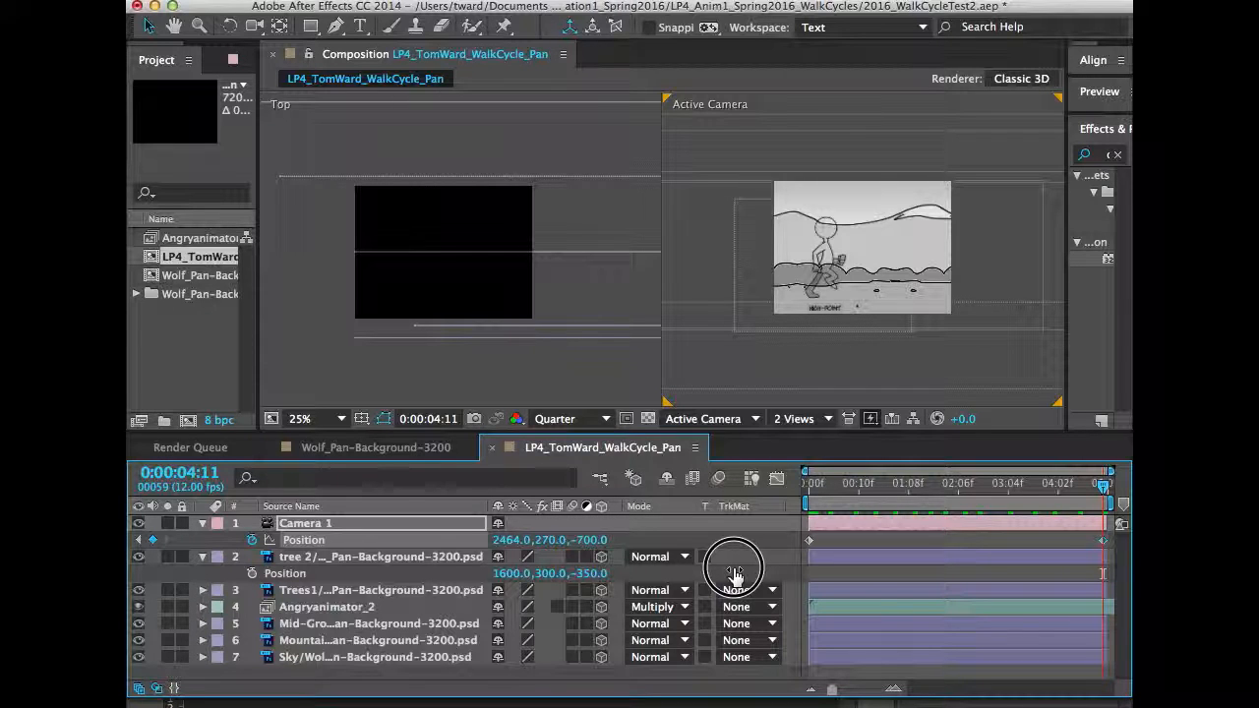
{"action": "left_click_drag", "start_coordinate": [736, 576], "coordinate": [724, 573]}
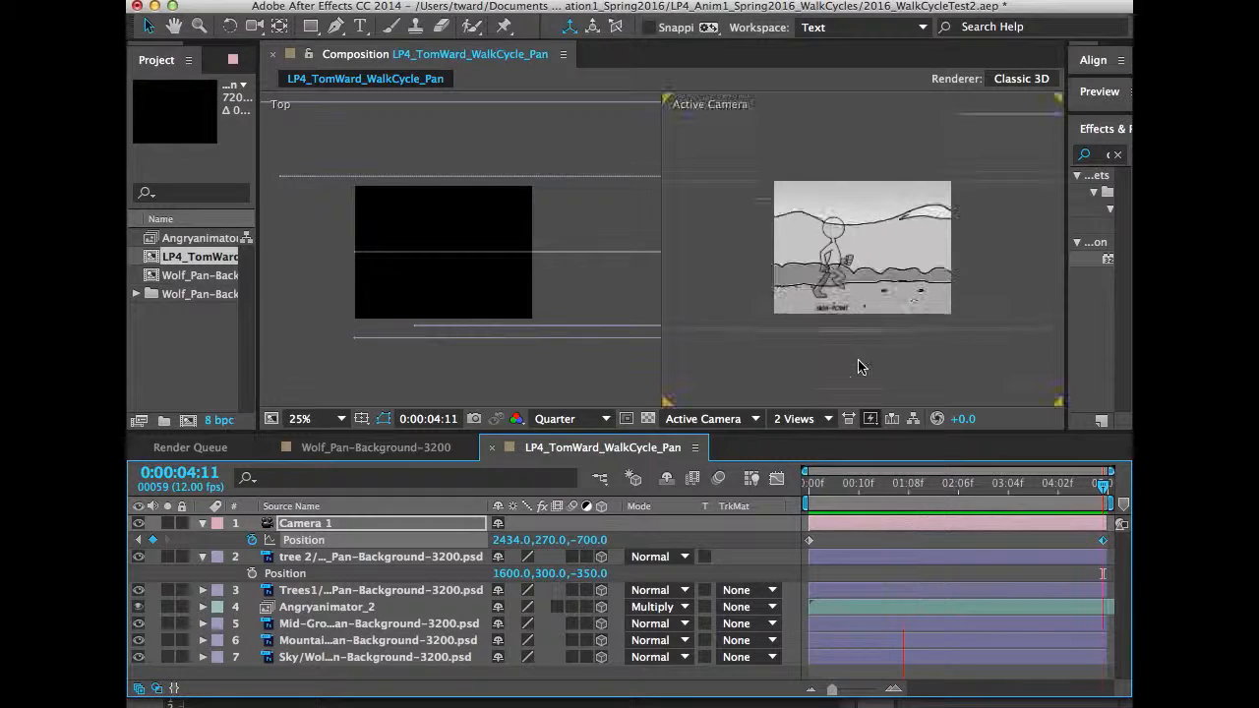
- Play back the camera pan from the first frame and check the background layers through to the last frame
{"action": "left_click", "coordinate": [835, 502]}
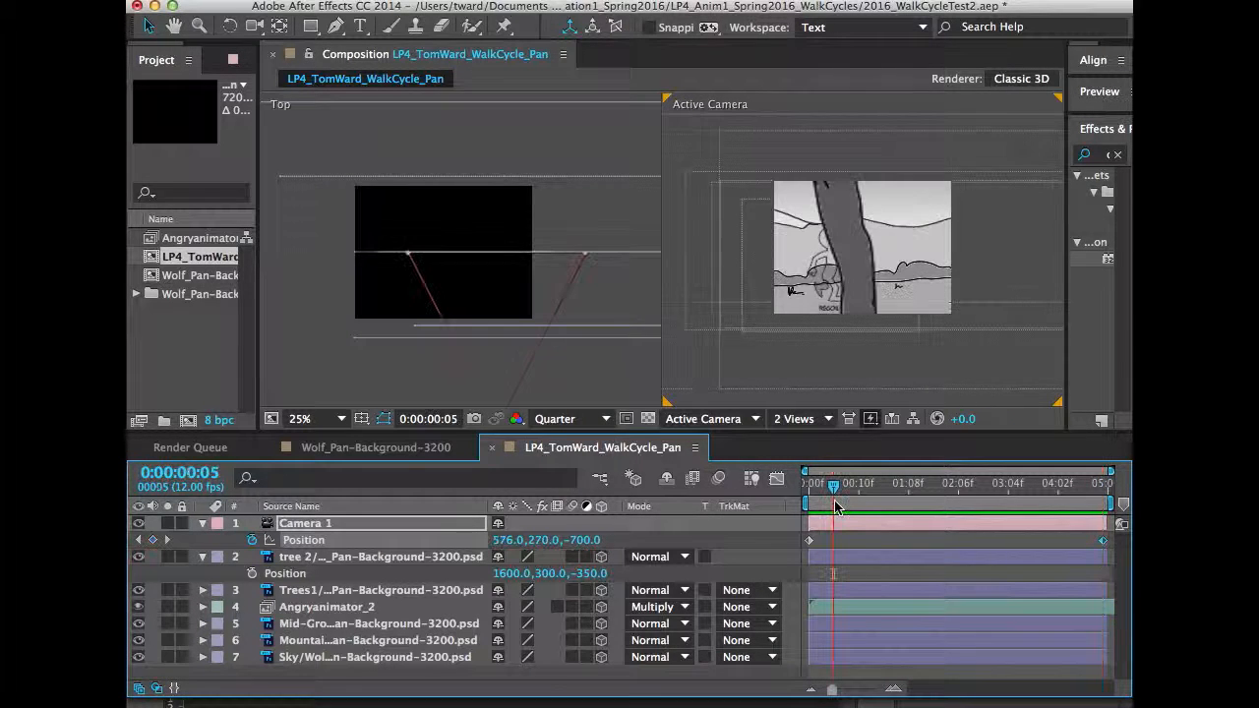
{"action": "left_click_drag", "start_coordinate": [833, 493], "coordinate": [806, 489]}
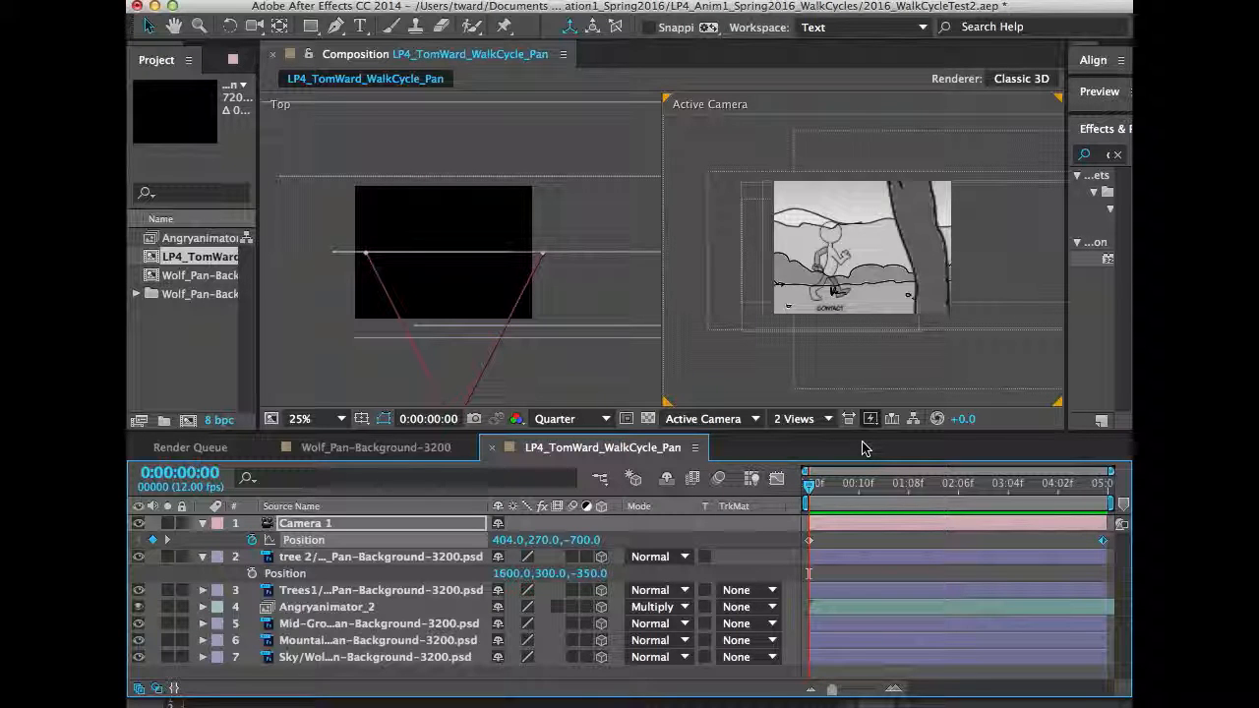
{"action": "key", "text": "space"}
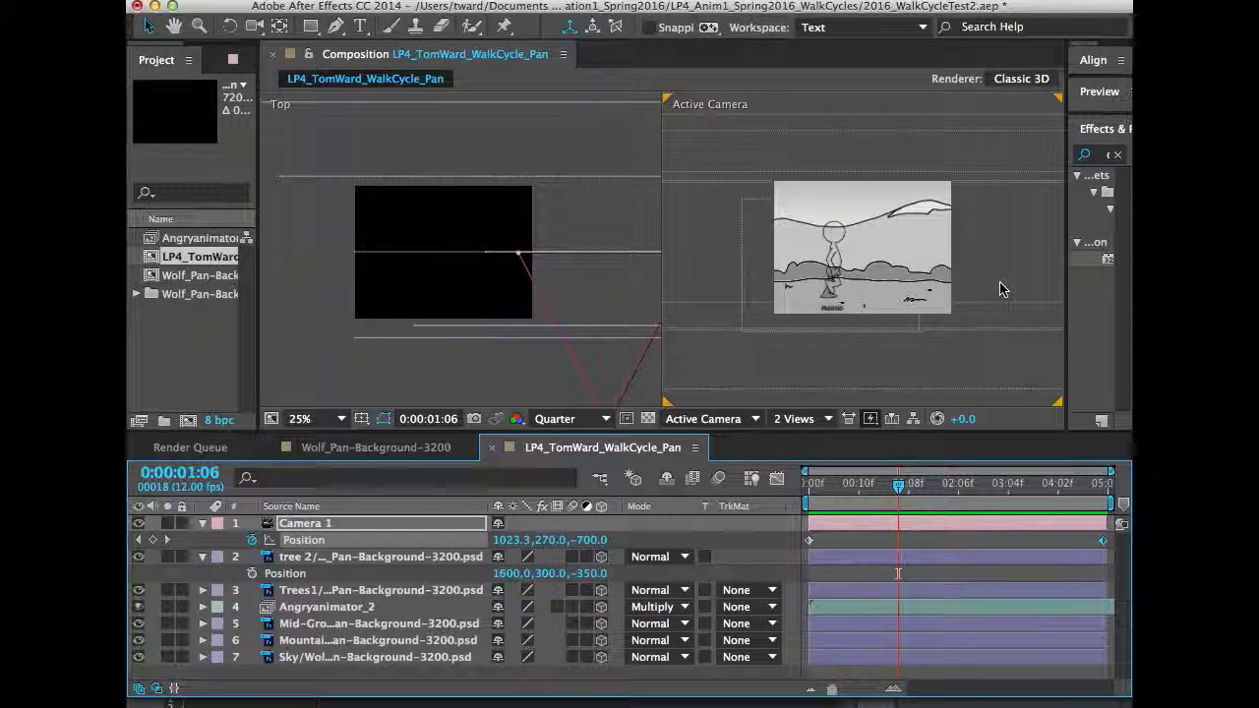
{"action": "key", "text": "space"}
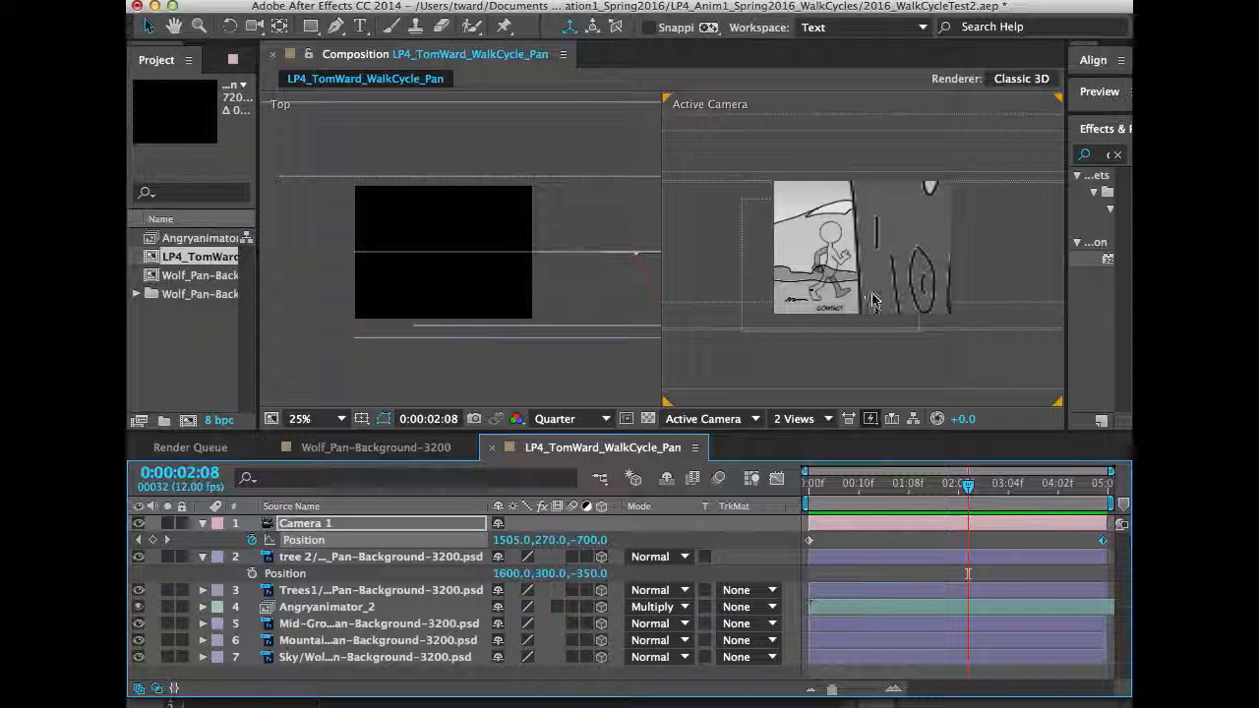
{"action": "left_click_drag", "start_coordinate": [968, 487], "coordinate": [1109, 492]}
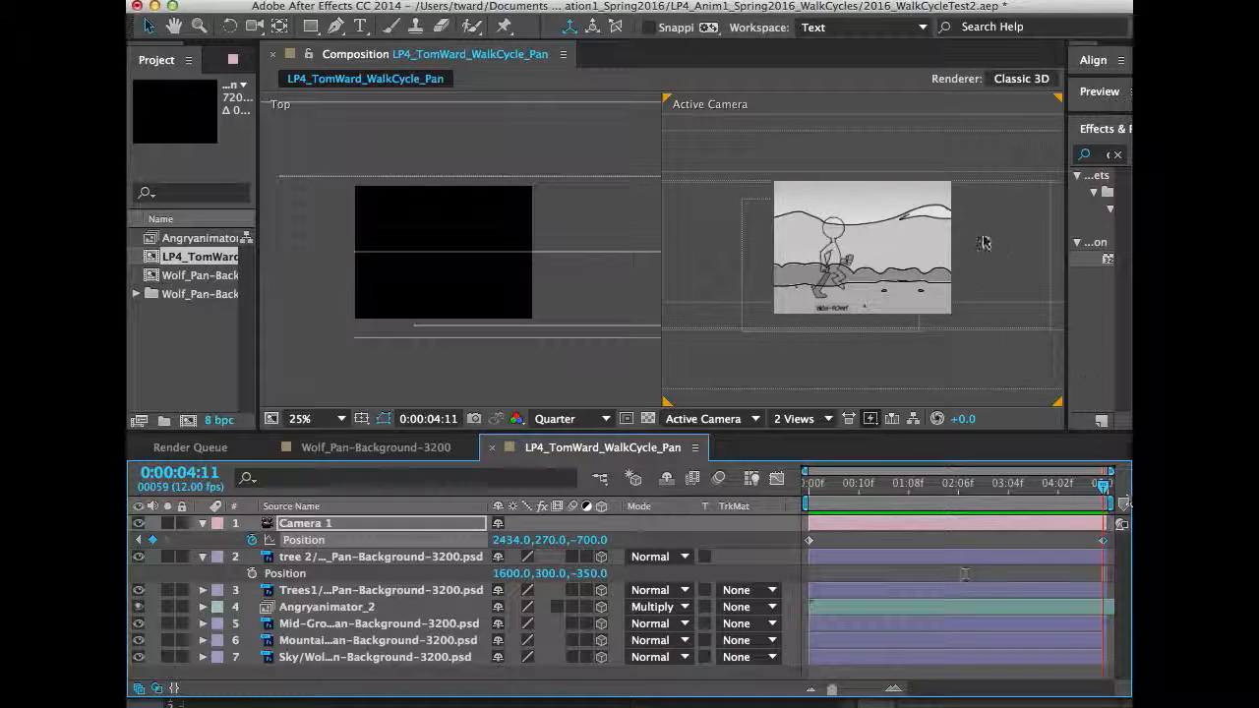
- Push the Mountain layer farther back from the camera to a Z position of 609
{"action": "left_click", "coordinate": [344, 642]}
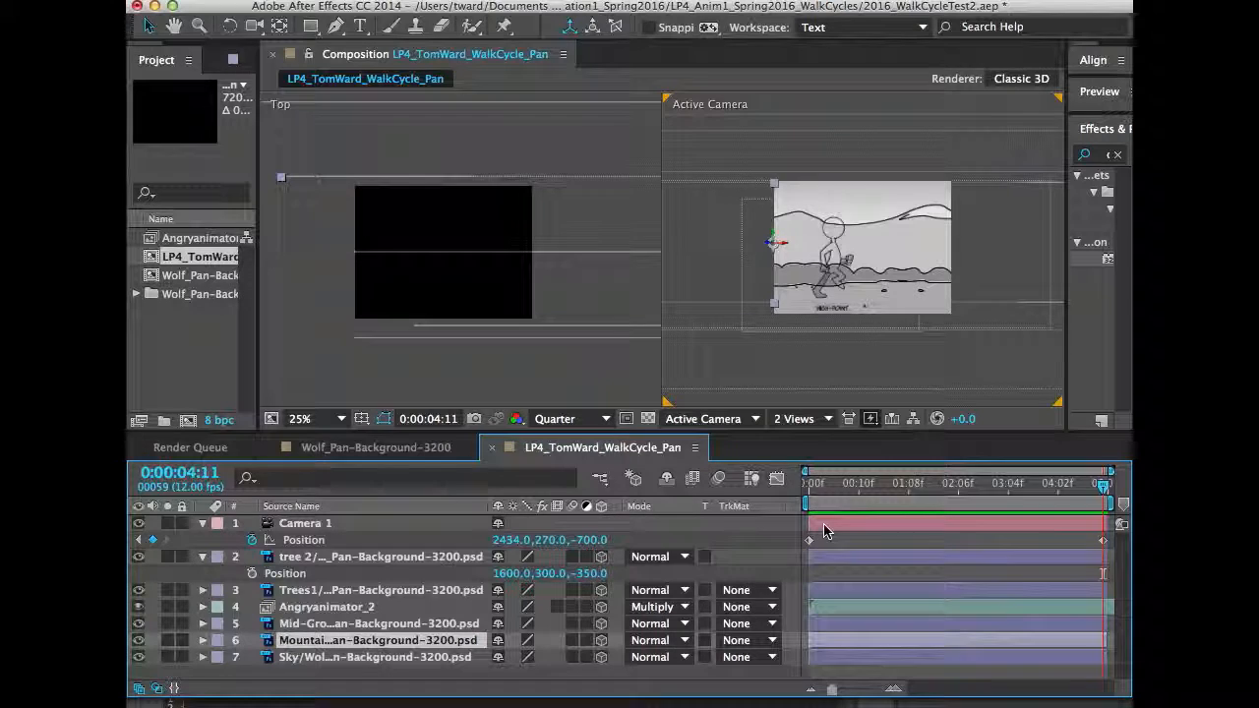
{"action": "key", "text": "space"}
{"action": "left_click_drag", "start_coordinate": [905, 377], "coordinate": [736, 373]}
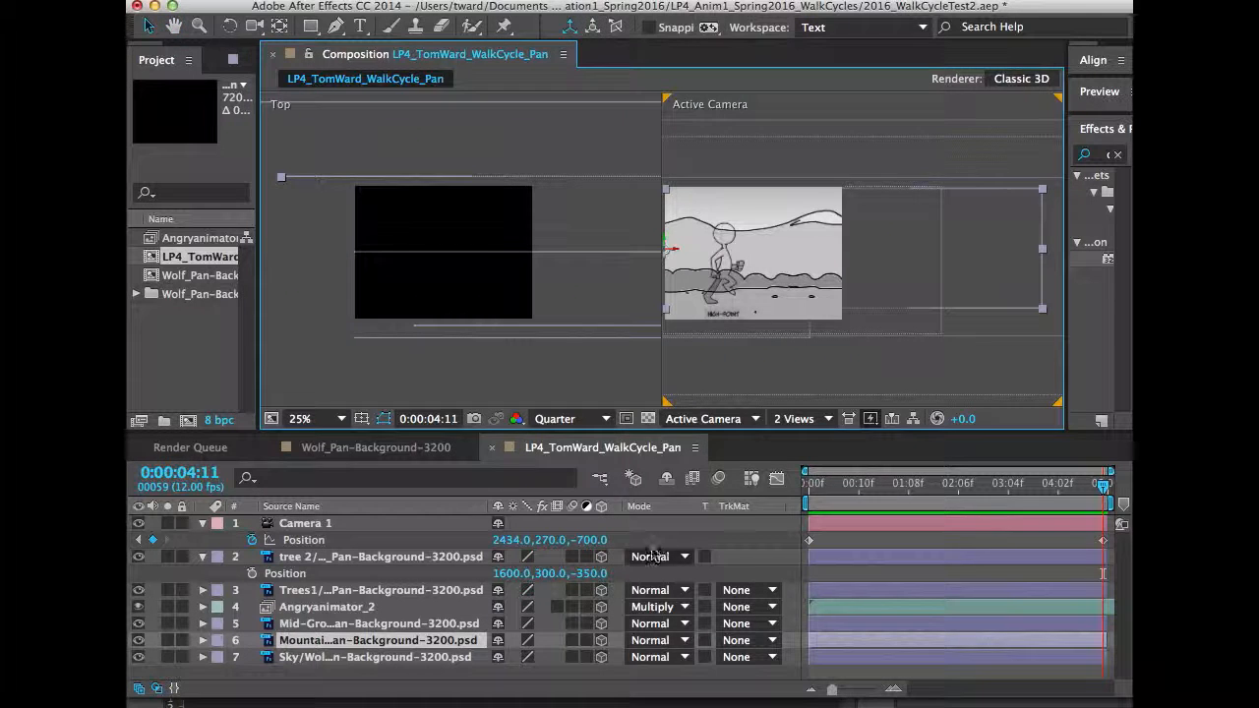
{"action": "key", "text": "v"}
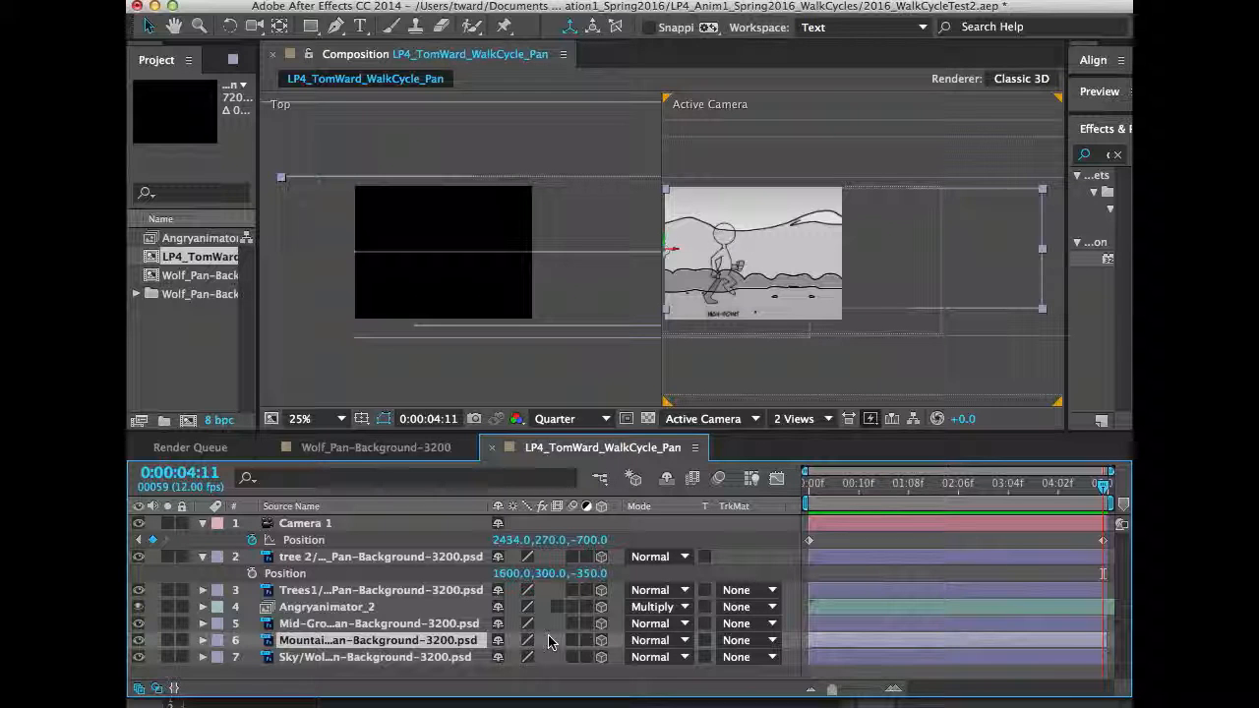
{"action": "key", "text": "p"}
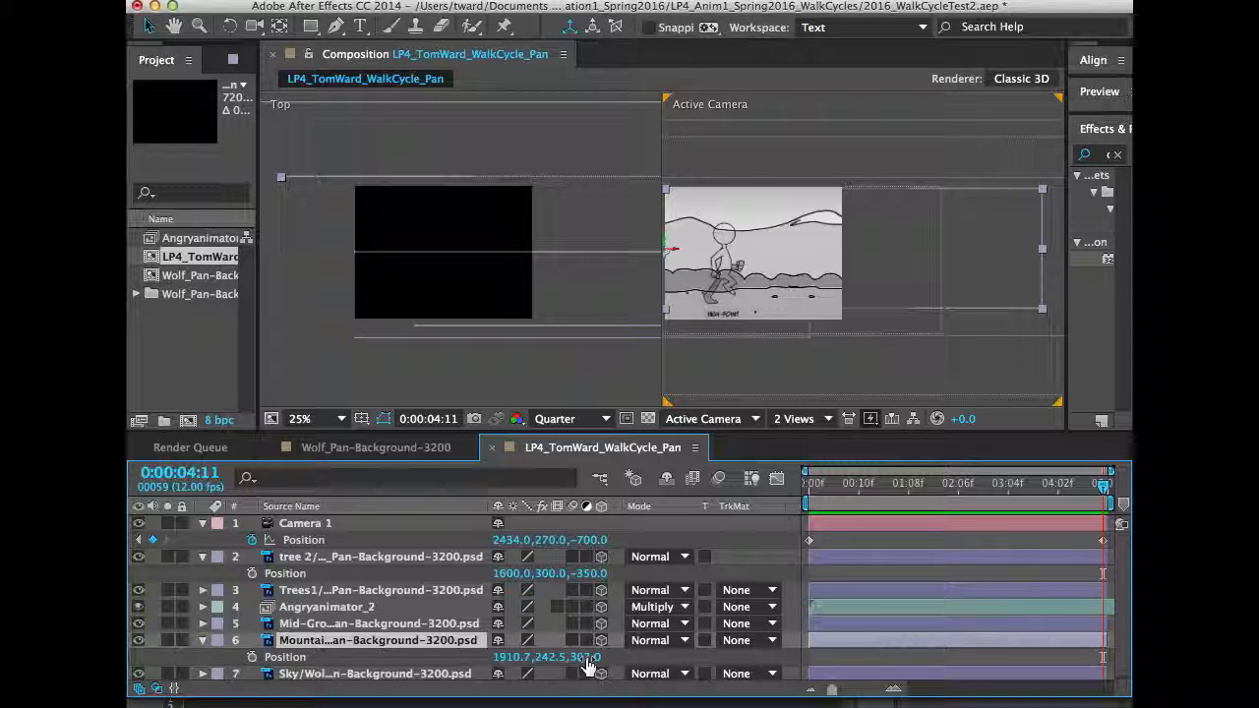
{"action": "left_click_drag", "start_coordinate": [585, 665], "coordinate": [906, 688]}
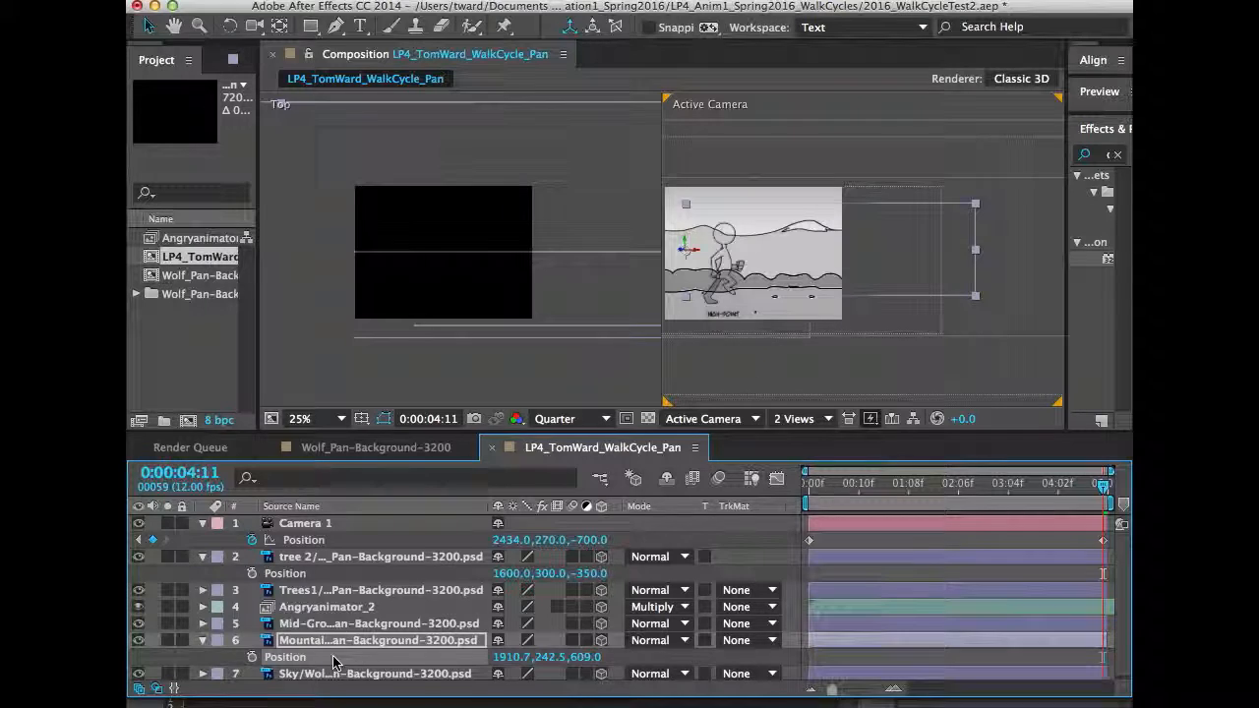
- Move the Sky layer behind the Mountain layer at Z 778 and raise it to a Y position of 192
{"action": "left_click", "coordinate": [363, 675]}
{"action": "scroll", "coordinate": [507, 654], "scroll_direction": "down", "scroll_amount": 1}
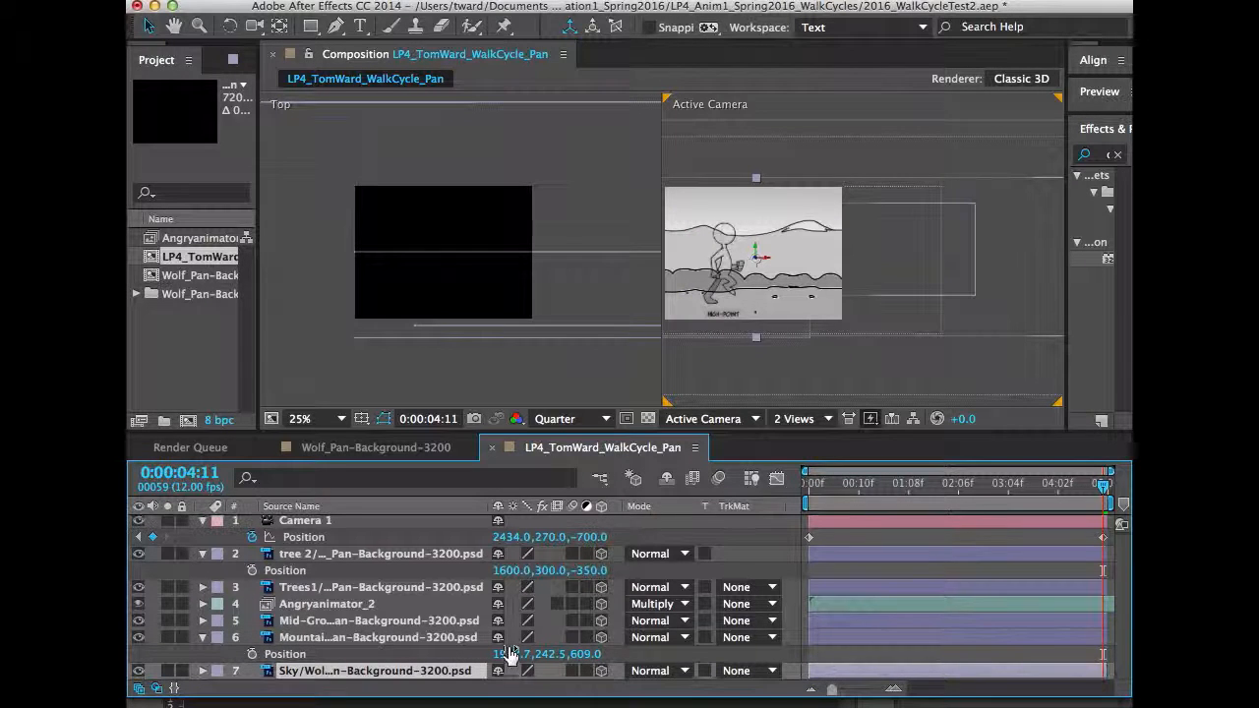
{"action": "key", "text": "p"}
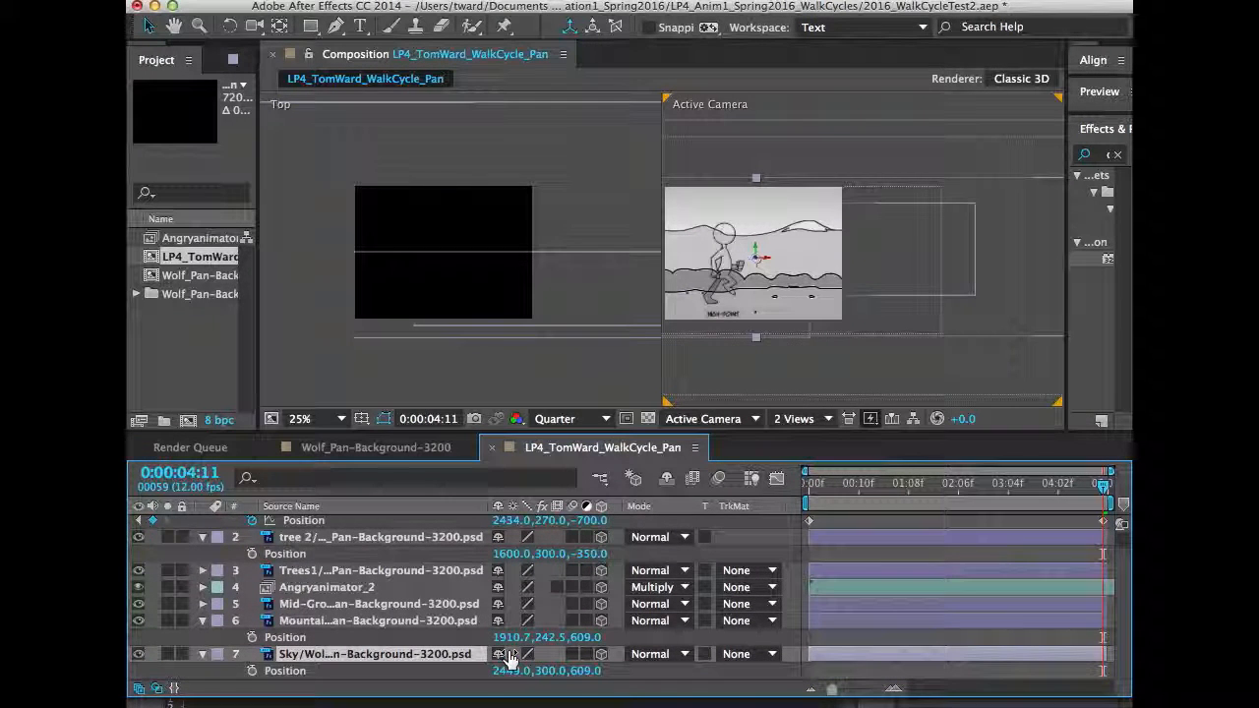
{"action": "left_click_drag", "start_coordinate": [583, 676], "coordinate": [753, 680]}
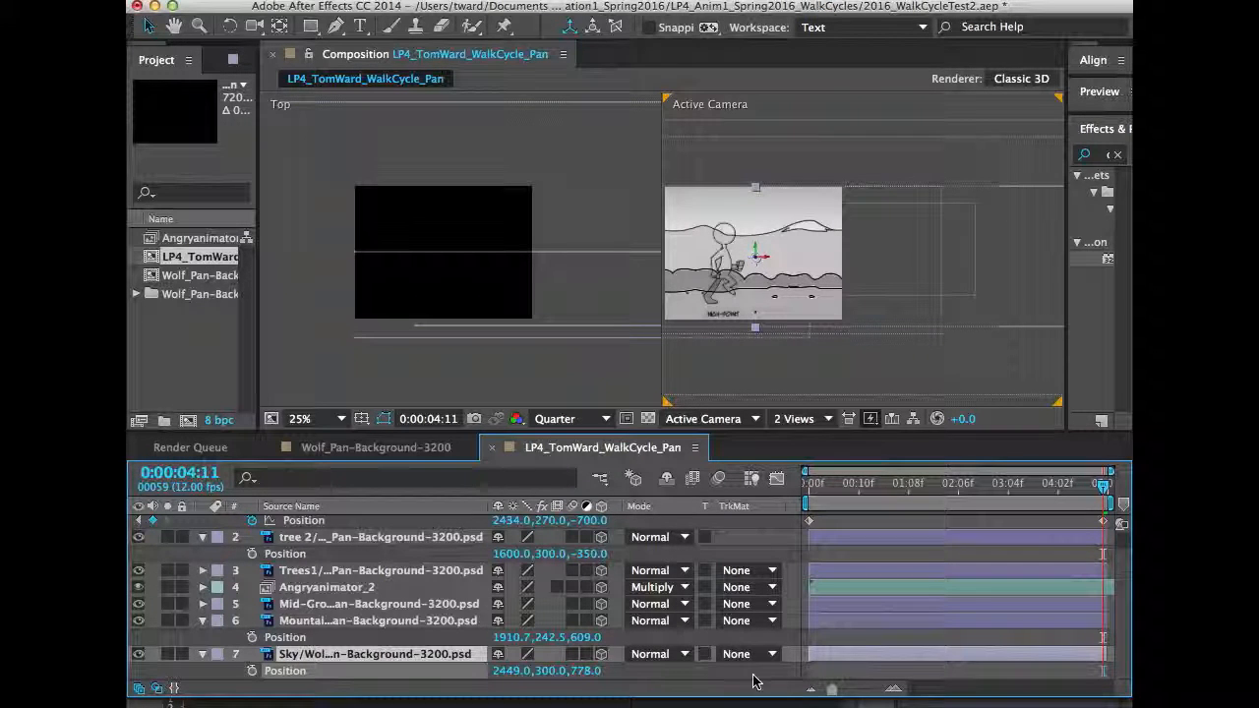
{"action": "key", "text": "Return"}
{"action": "left_click_drag", "start_coordinate": [538, 683], "coordinate": [436, 678]}
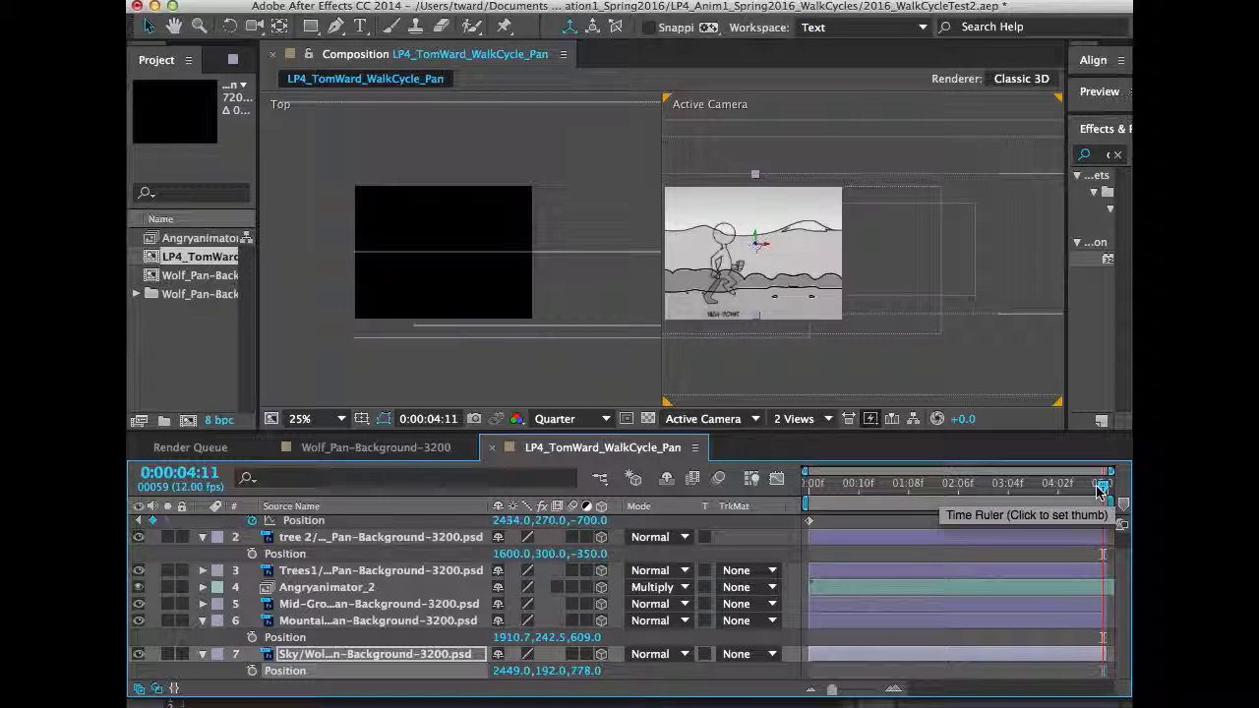
- Compare the Mountain layer's coverage at the first and last frames and shift its X position to 1768.7
{"action": "key", "text": "Home"}
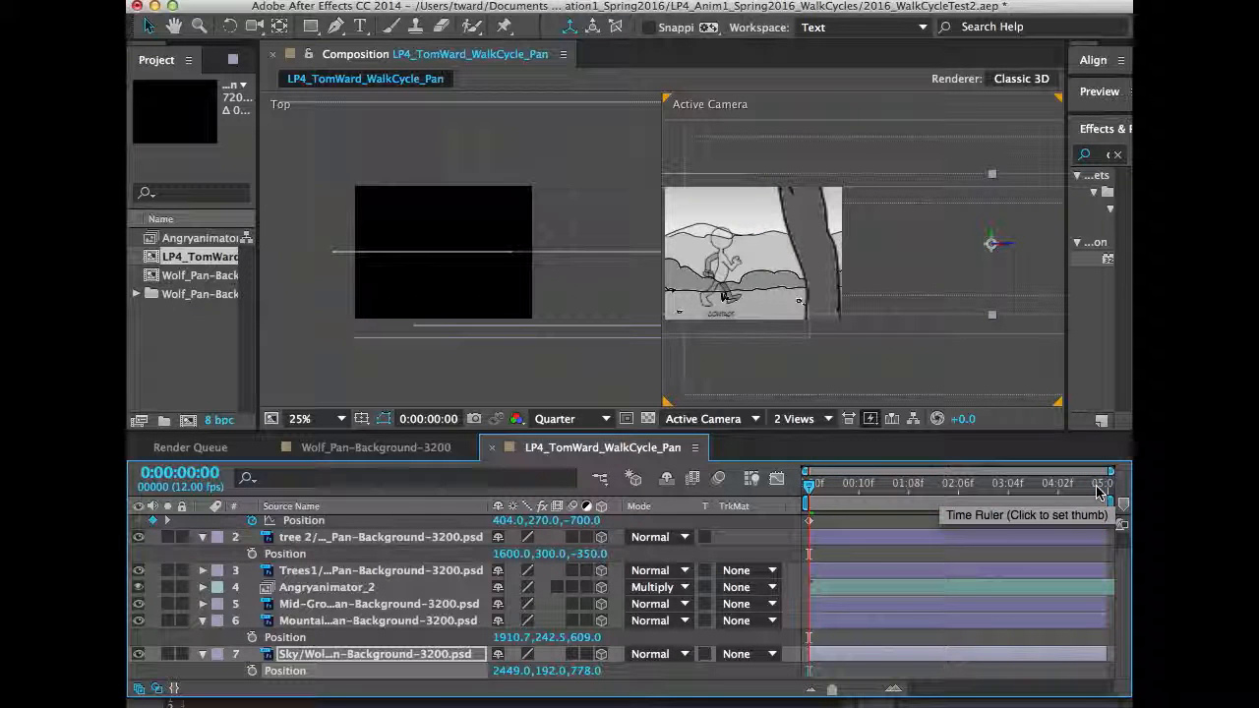
{"action": "key", "text": "h"}
{"action": "left_click_drag", "start_coordinate": [736, 373], "coordinate": [779, 381]}
{"action": "key", "text": "v"}
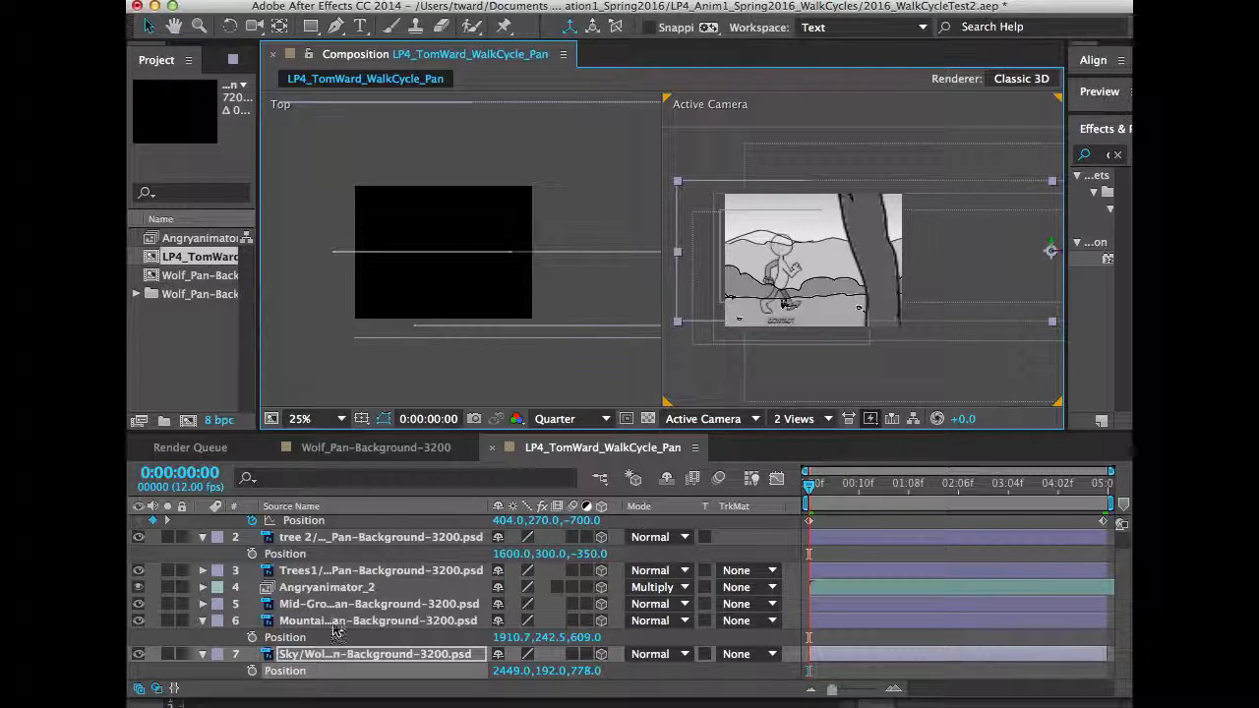
{"action": "left_click", "coordinate": [333, 623]}
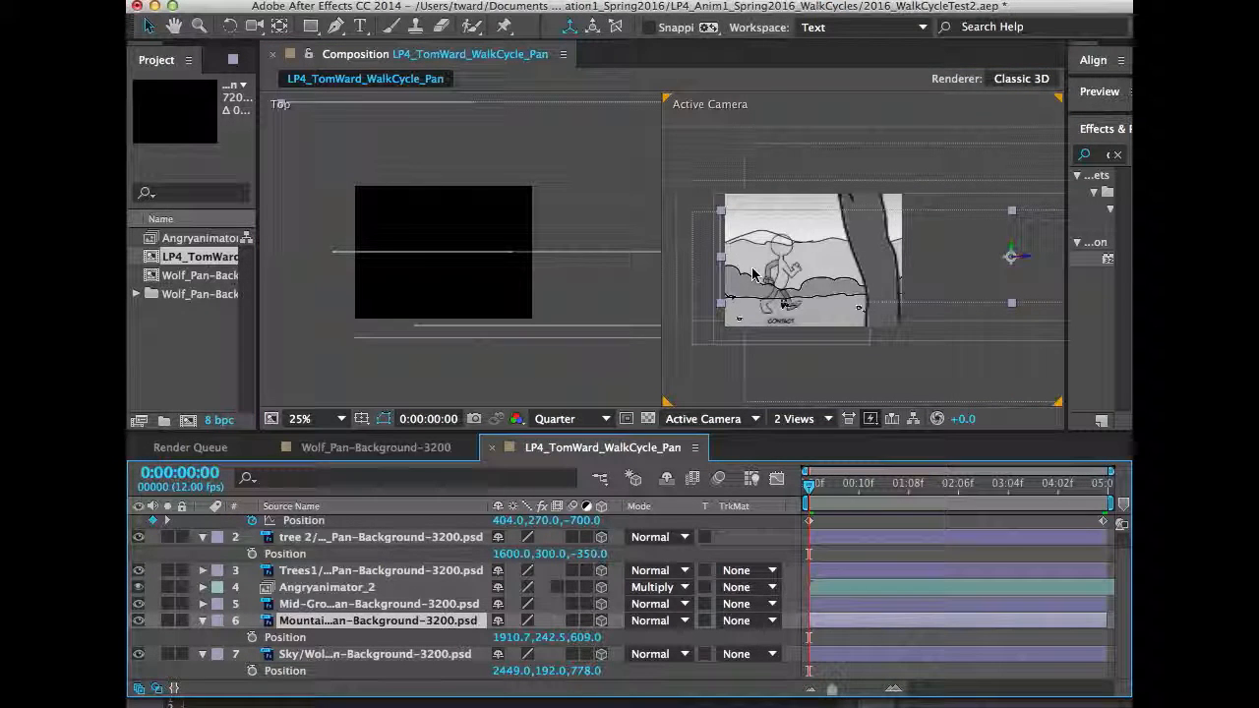
{"action": "key", "text": "End"}
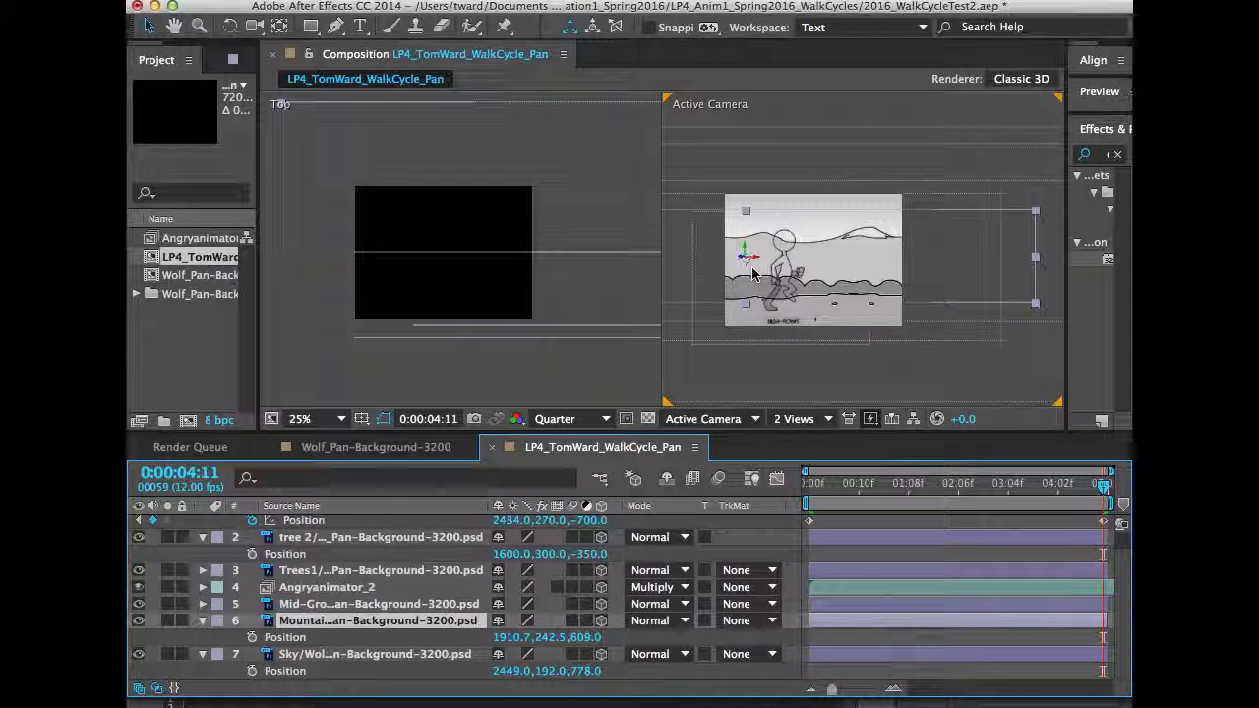
{"action": "key", "text": "Home"}
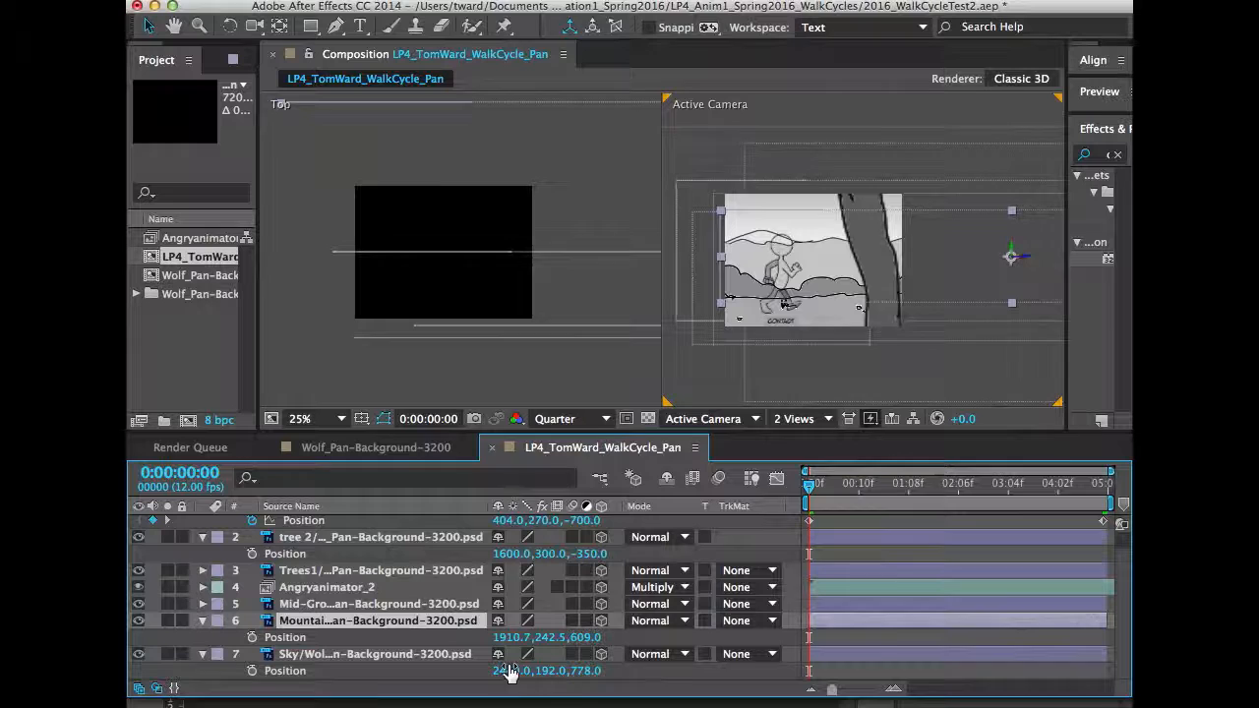
{"action": "left_click_drag", "start_coordinate": [511, 637], "coordinate": [366, 638]}
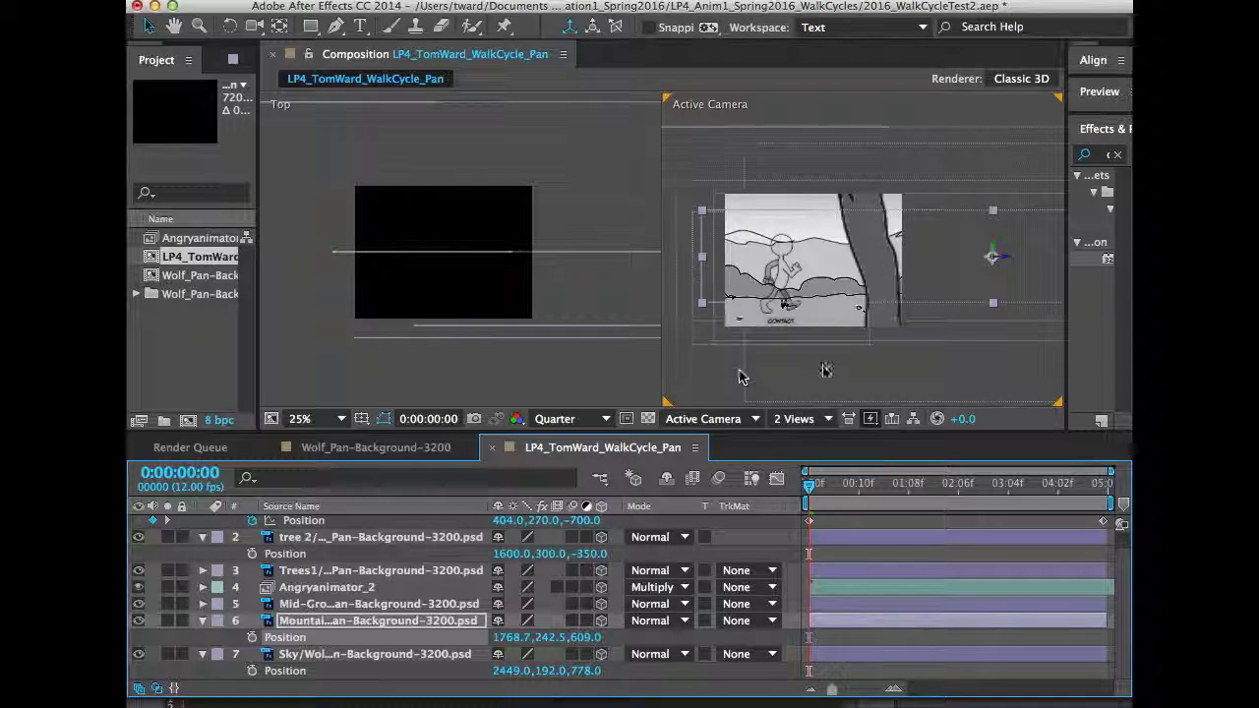
- Show only the Active Camera view at 50% magnification and preview the full pan
{"action": "left_click", "coordinate": [882, 370]}
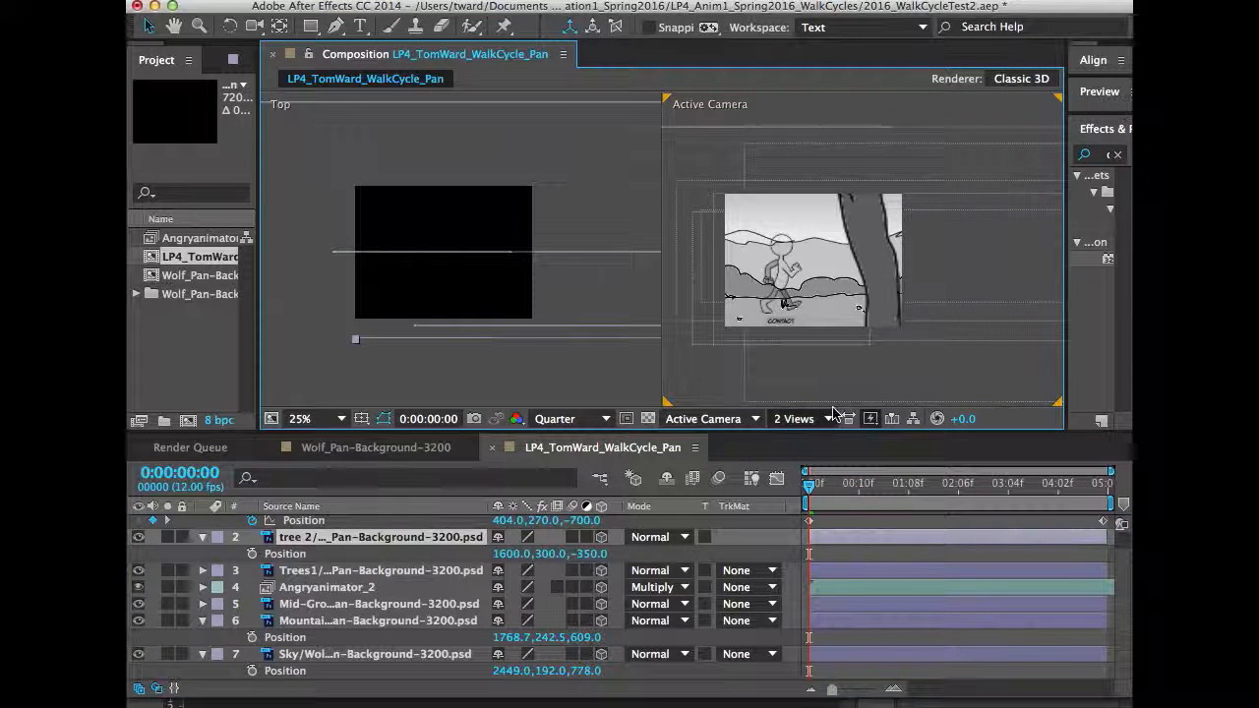
{"action": "left_click", "coordinate": [793, 419]}
{"action": "left_click", "coordinate": [820, 436]}
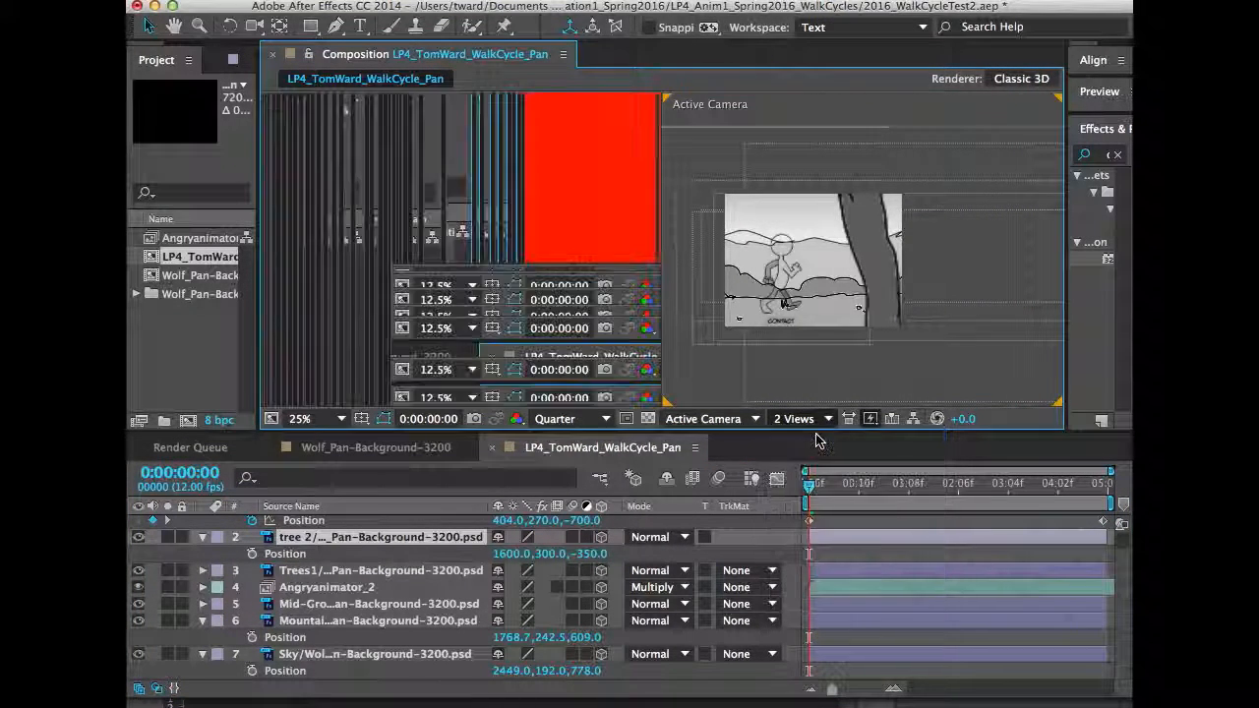
{"action": "scroll", "coordinate": [723, 349], "scroll_direction": "up", "scroll_amount": 2}
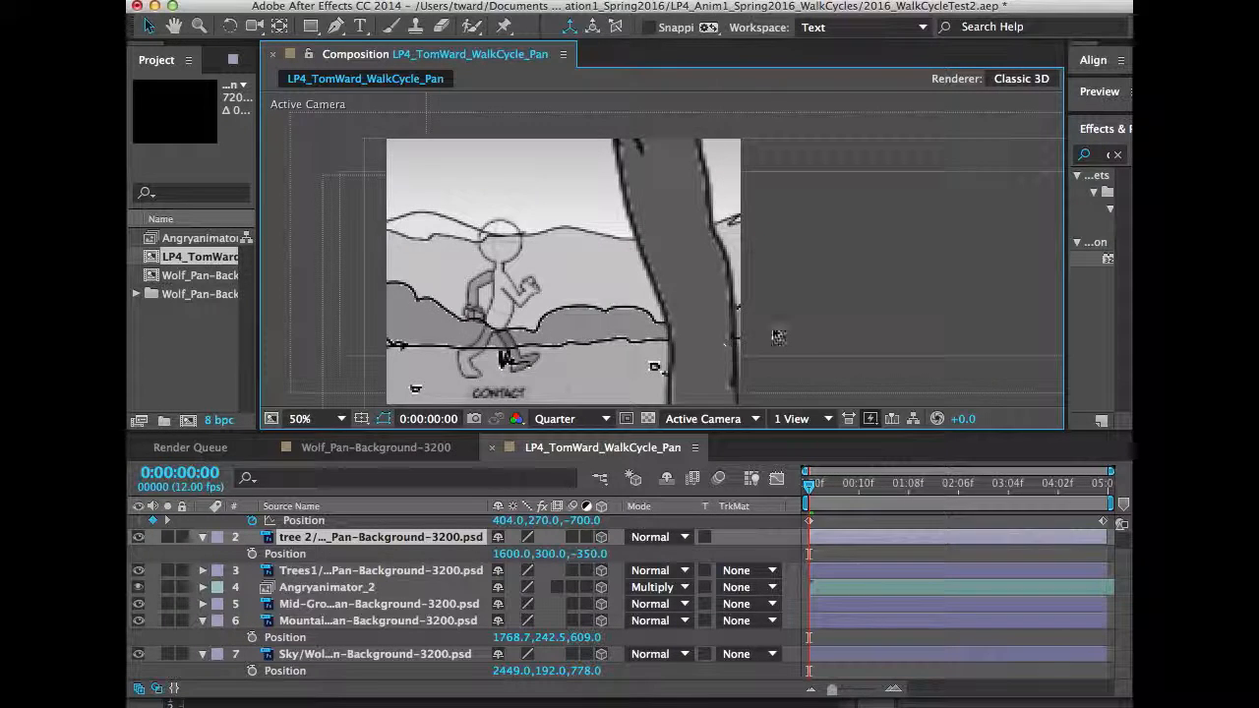
{"action": "key", "text": "space"}
{"action": "left_click_drag", "start_coordinate": [866, 317], "coordinate": [871, 290]}
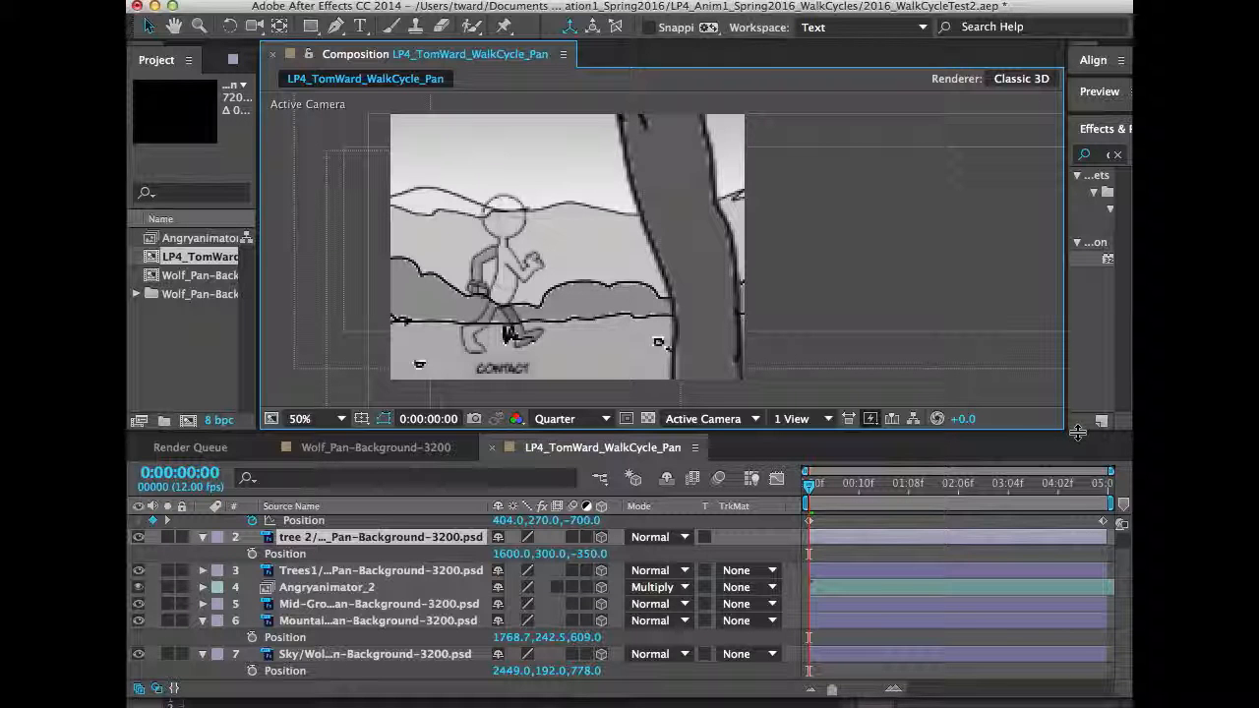
{"action": "key", "text": "space"}
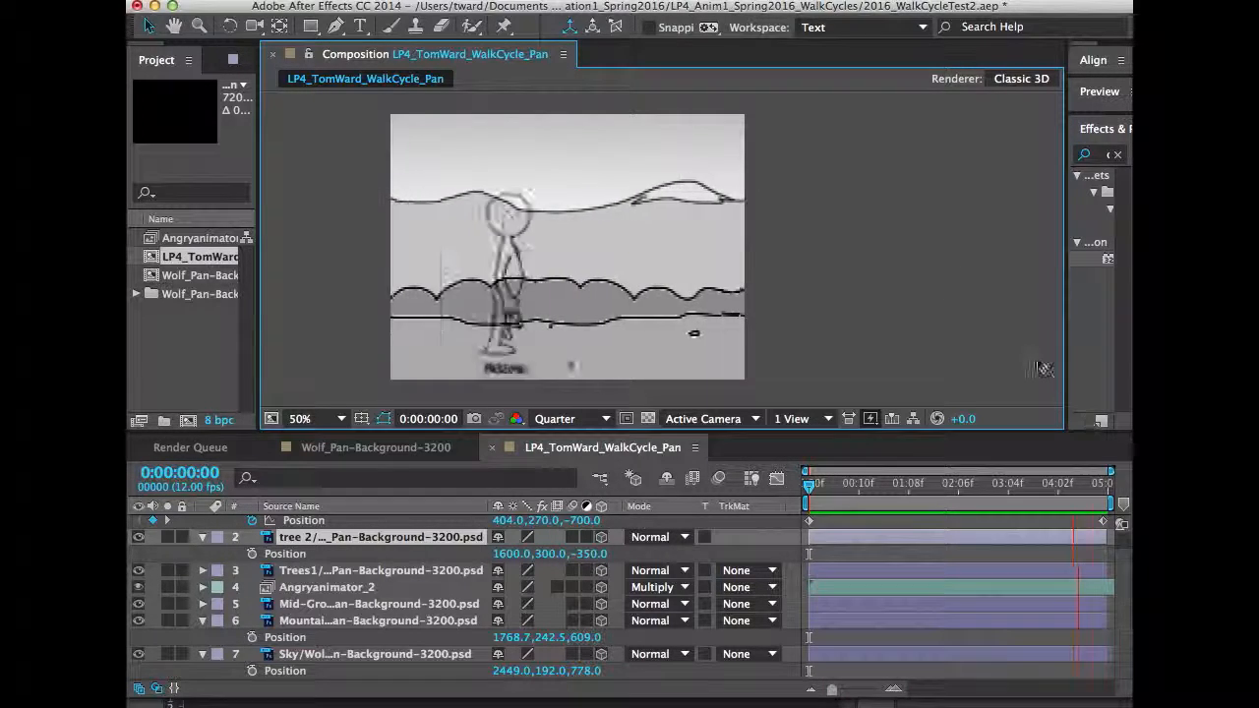
{"action": "key", "text": "space"}
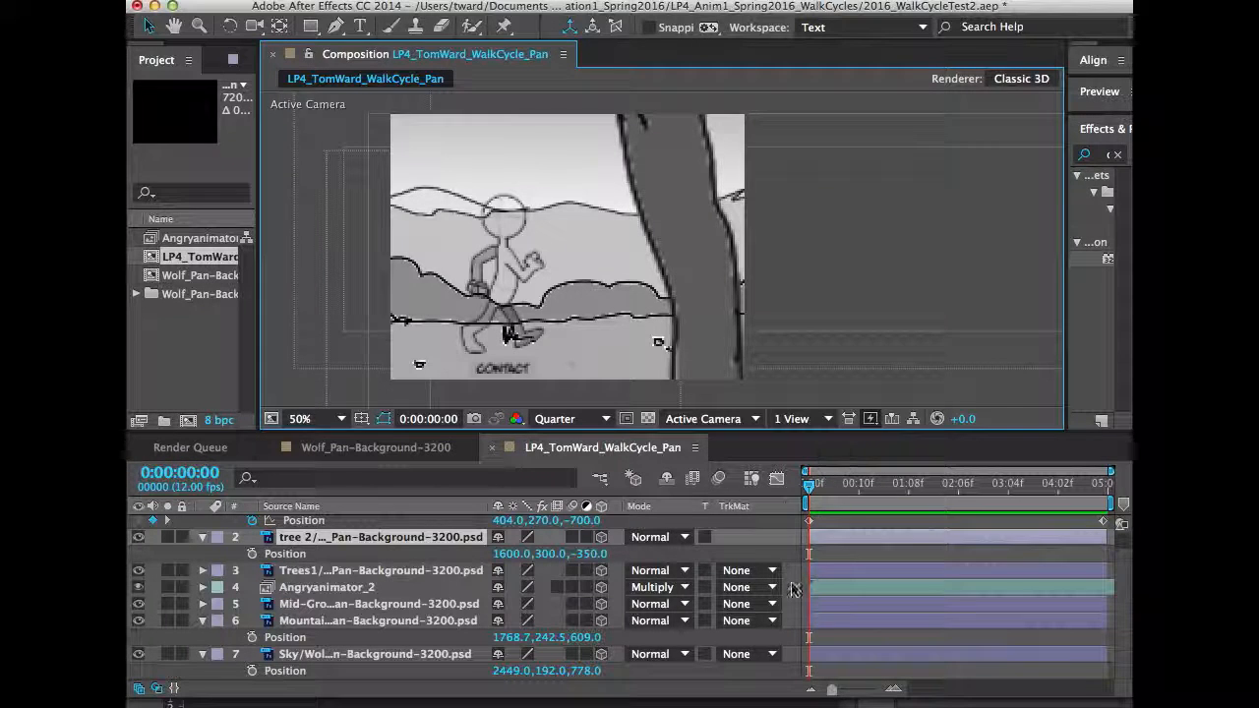
- Play the camera pan from the first frame to check the walk cycle against the moving background layers
{"action": "left_click", "coordinate": [812, 486]}
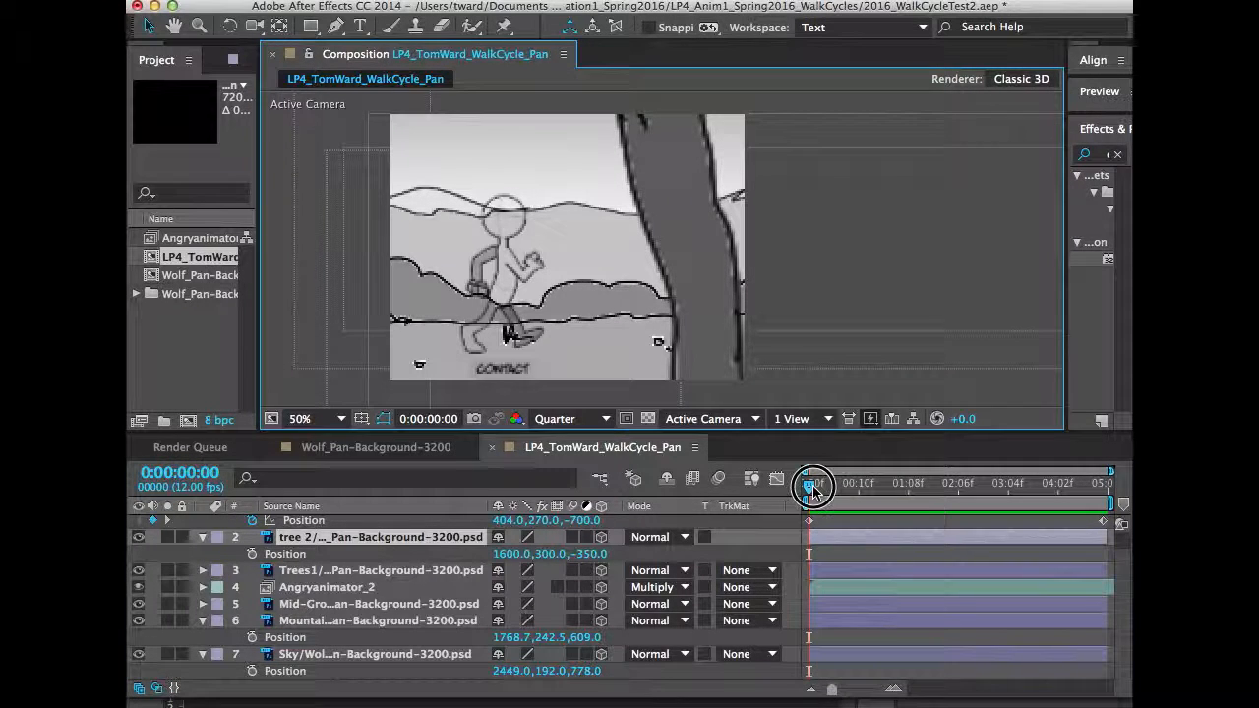
{"action": "left_click", "coordinate": [807, 485]}
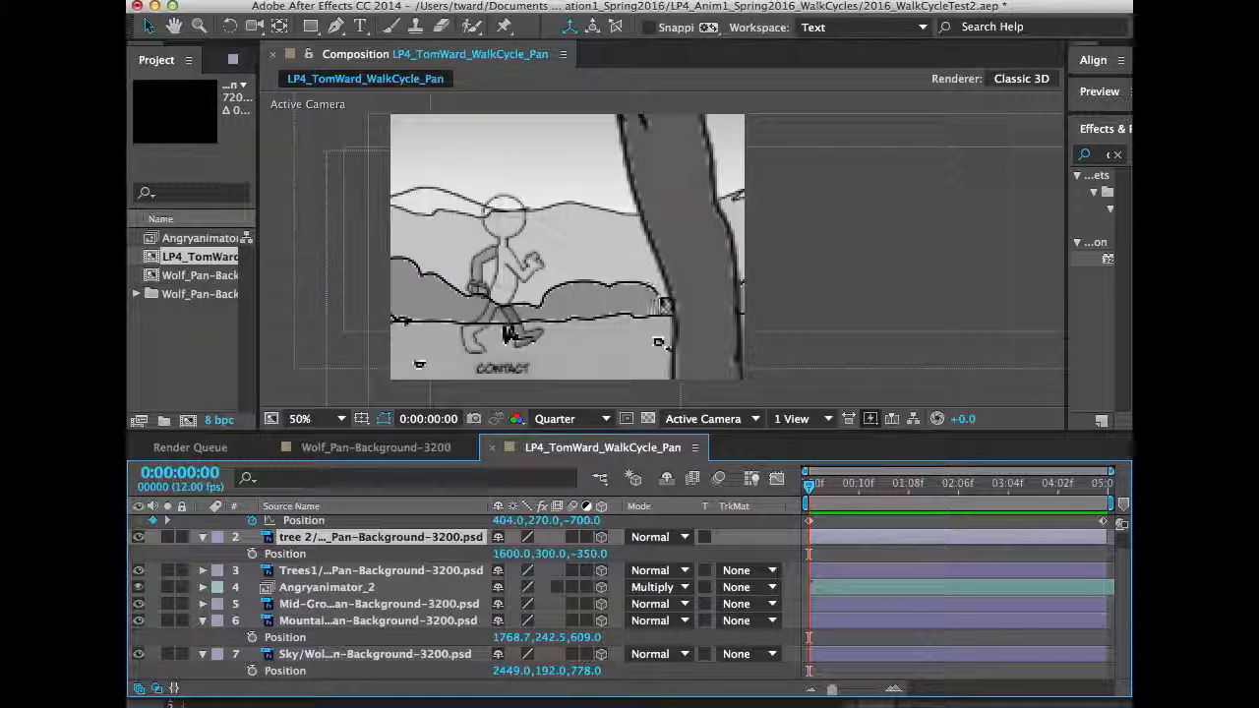
{"action": "key", "text": "space"}
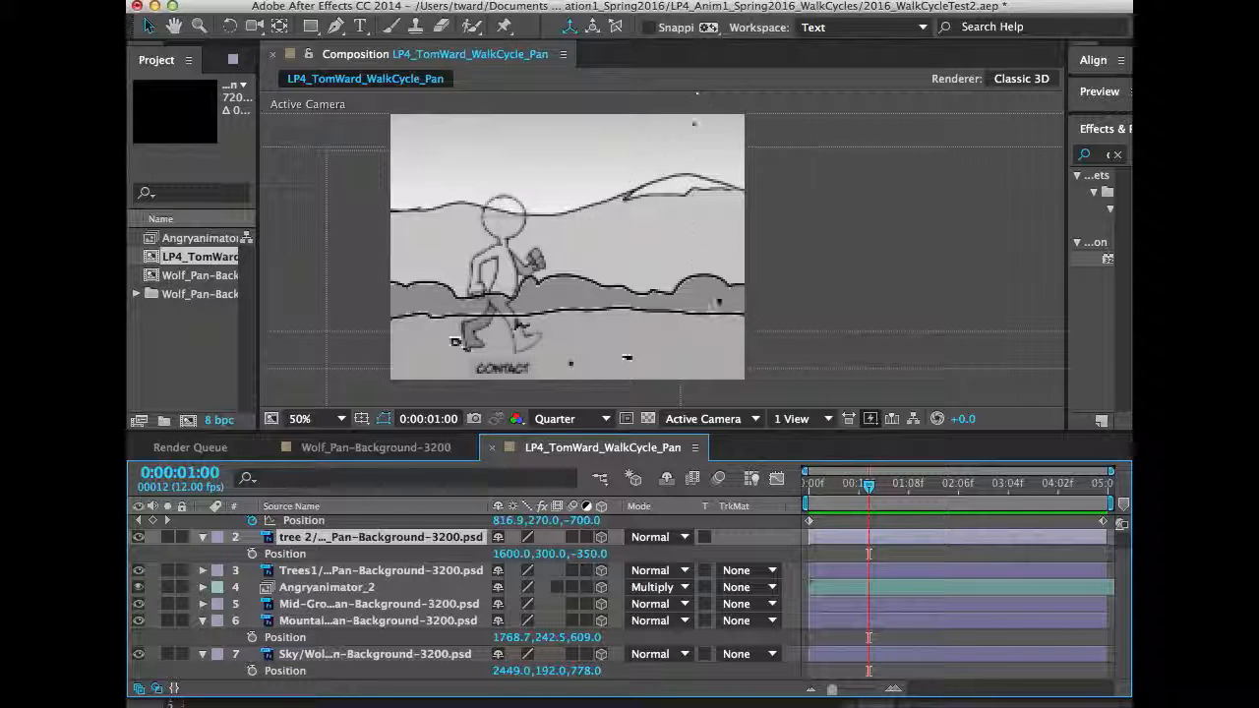
- Examine the character's foot contact against the ground frame by frame up to 0:00:02:03 and return to the first frame
{"action": "key", "text": "Page_Down"}
{"action": "key", "text": "Page_Down"}
{"action": "key", "text": "Page_Down"}
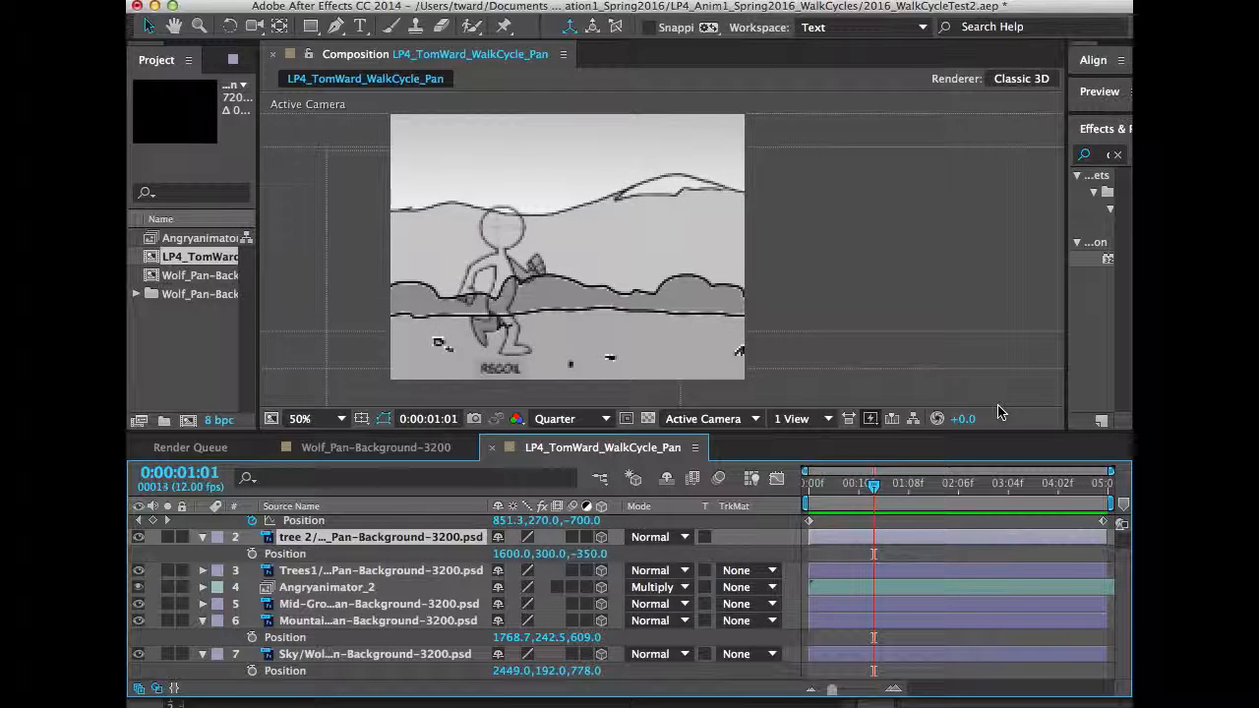
{"action": "key", "text": "Page_Down"}
{"action": "key", "text": "Page_Down"}
{"action": "key", "text": "Page_Down"}
{"action": "key", "text": "Page_Down"}
{"action": "key", "text": "Page_Down"}
{"action": "key", "text": "Page_Down"}
{"action": "key", "text": "Page_Down"}
{"action": "key", "text": "Page_Down"}
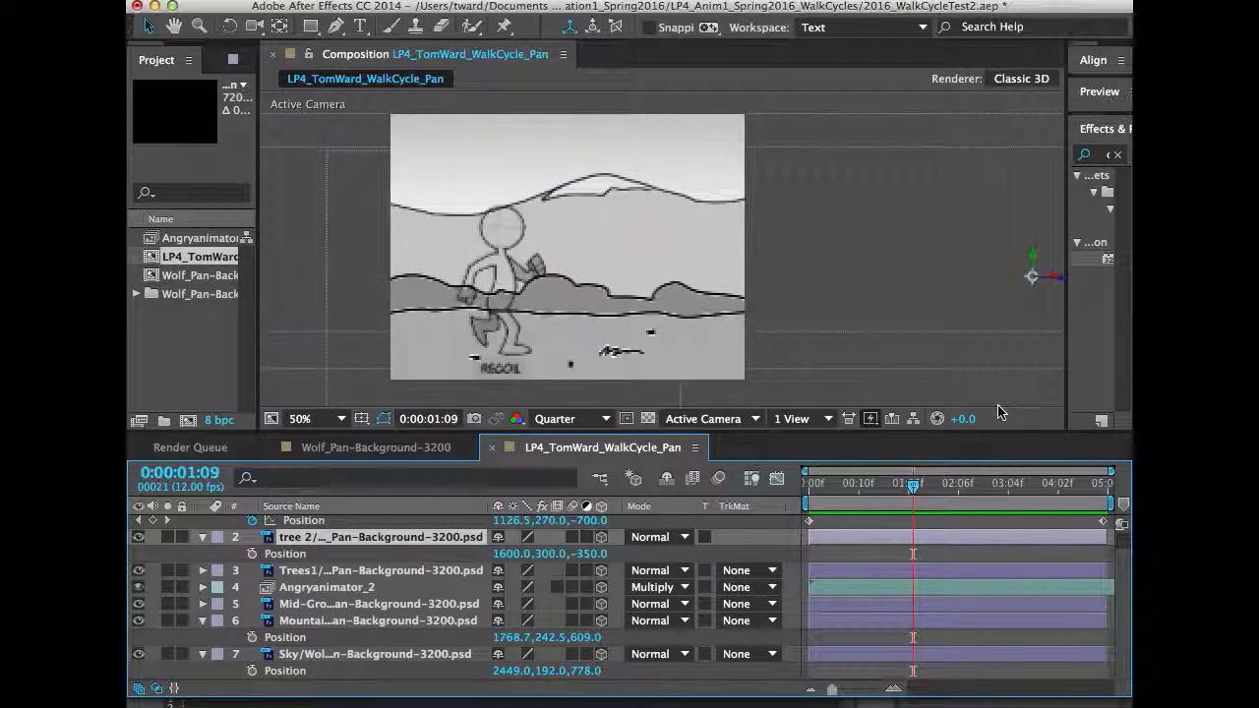
{"action": "key", "text": "Page_Down"}
{"action": "key", "text": "Page_Down"}
{"action": "key", "text": "Page_Down"}
{"action": "key", "text": "Page_Down"}
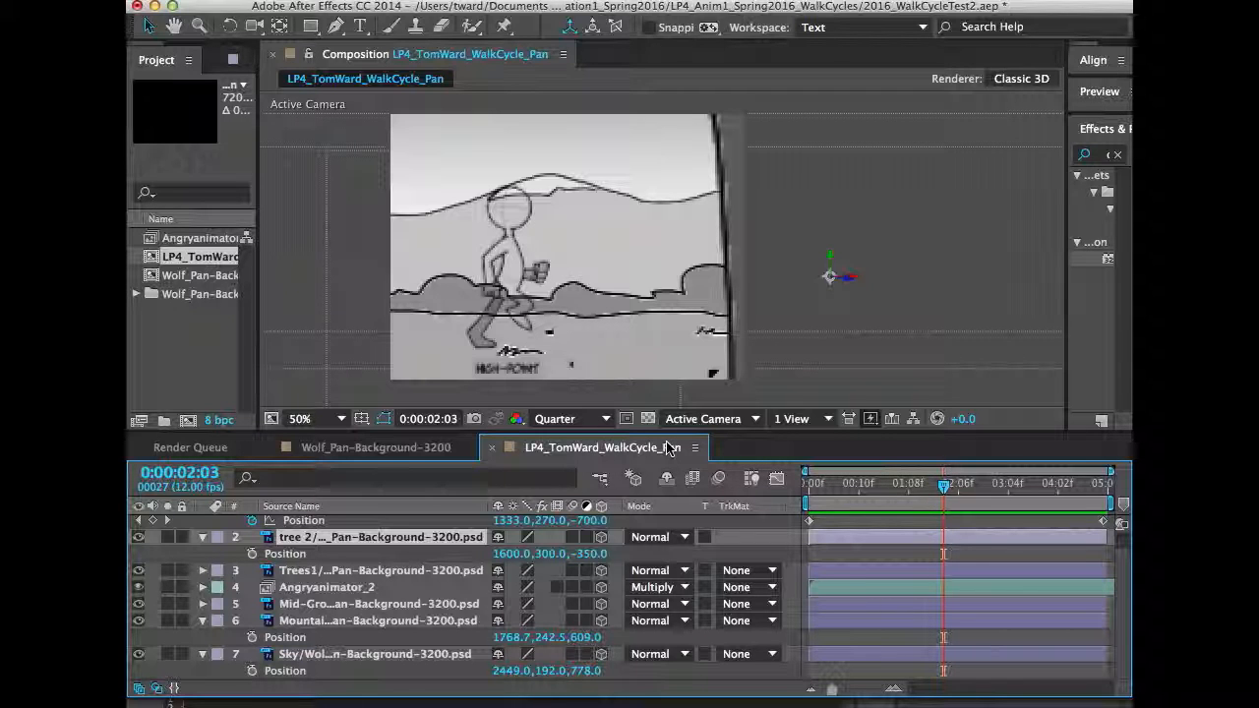
{"action": "left_click_drag", "start_coordinate": [941, 488], "coordinate": [784, 495]}
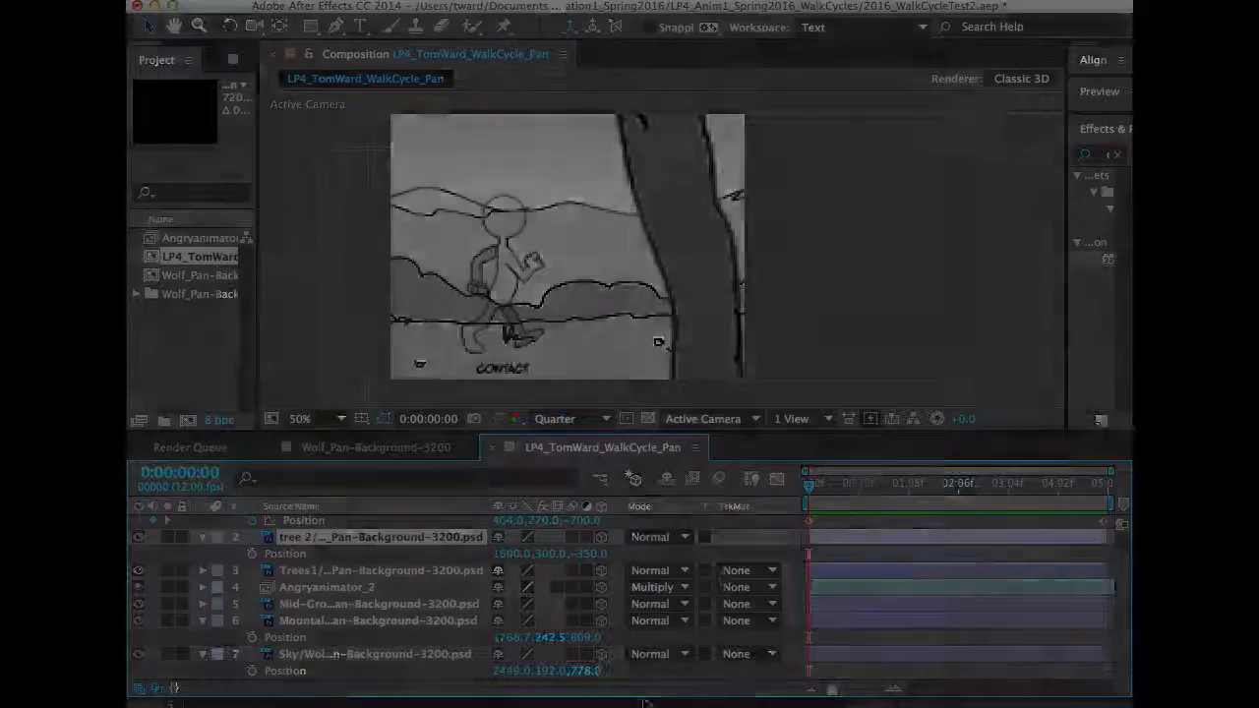